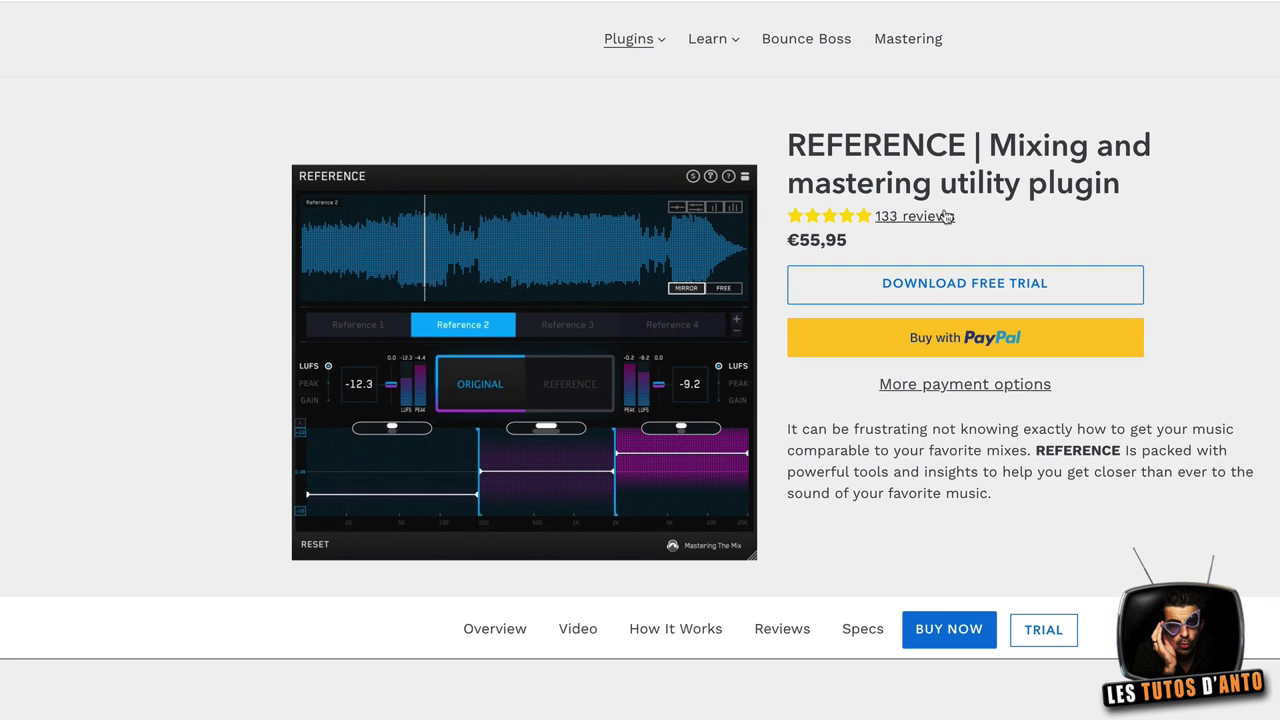
Step: Examine the REFERENCE plugin's product page, including its key benefits, usage overview and customer reviews
click(661, 44)
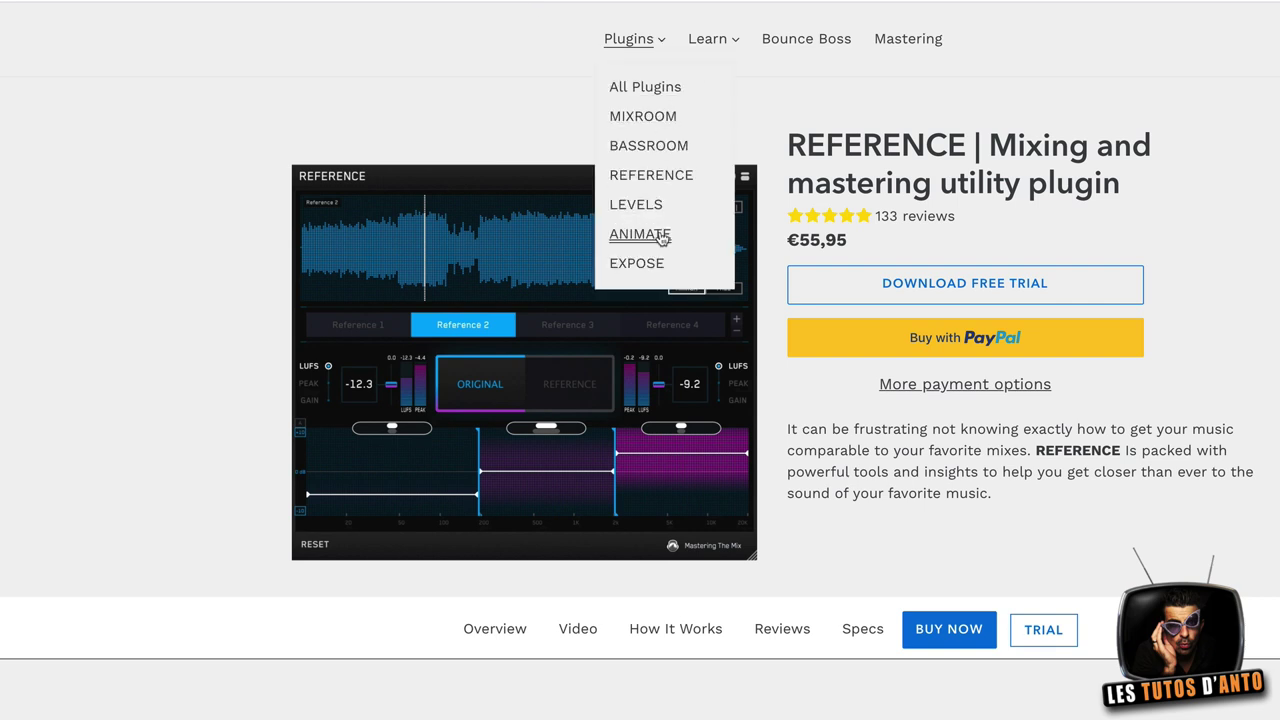
click(183, 264)
scroll(674, 715, down, 7)
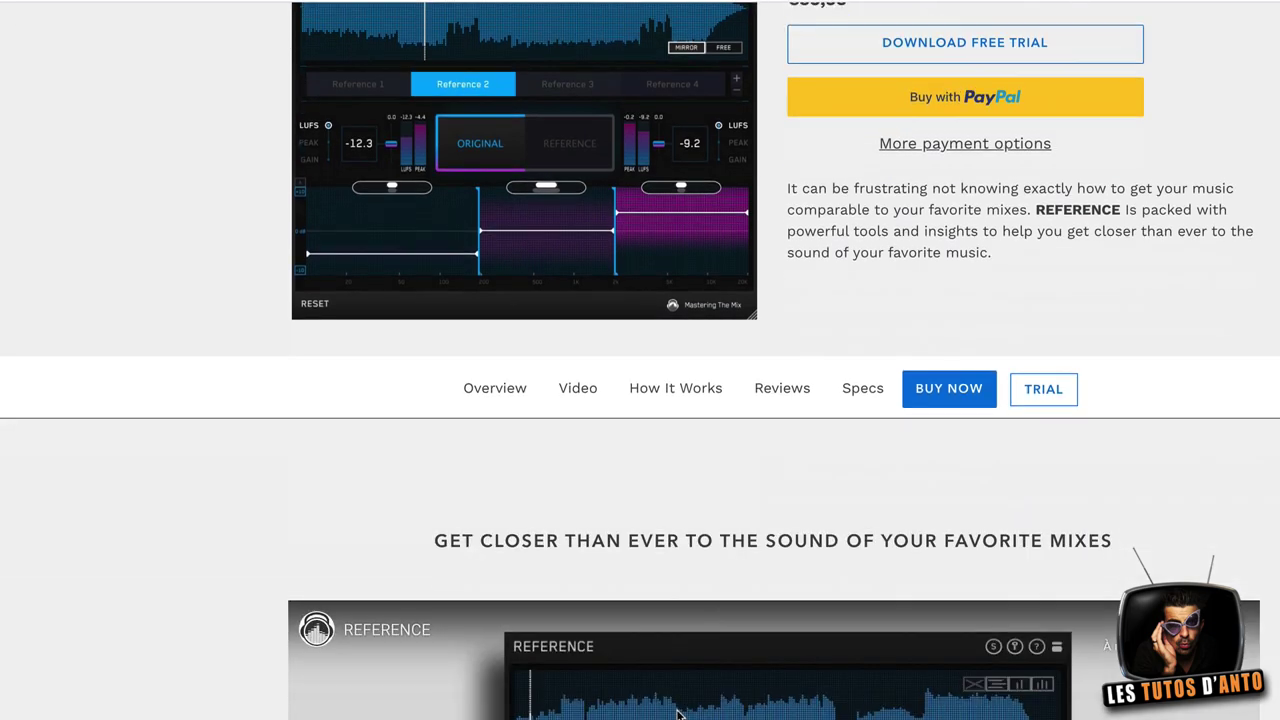
scroll(714, 563, down, 6)
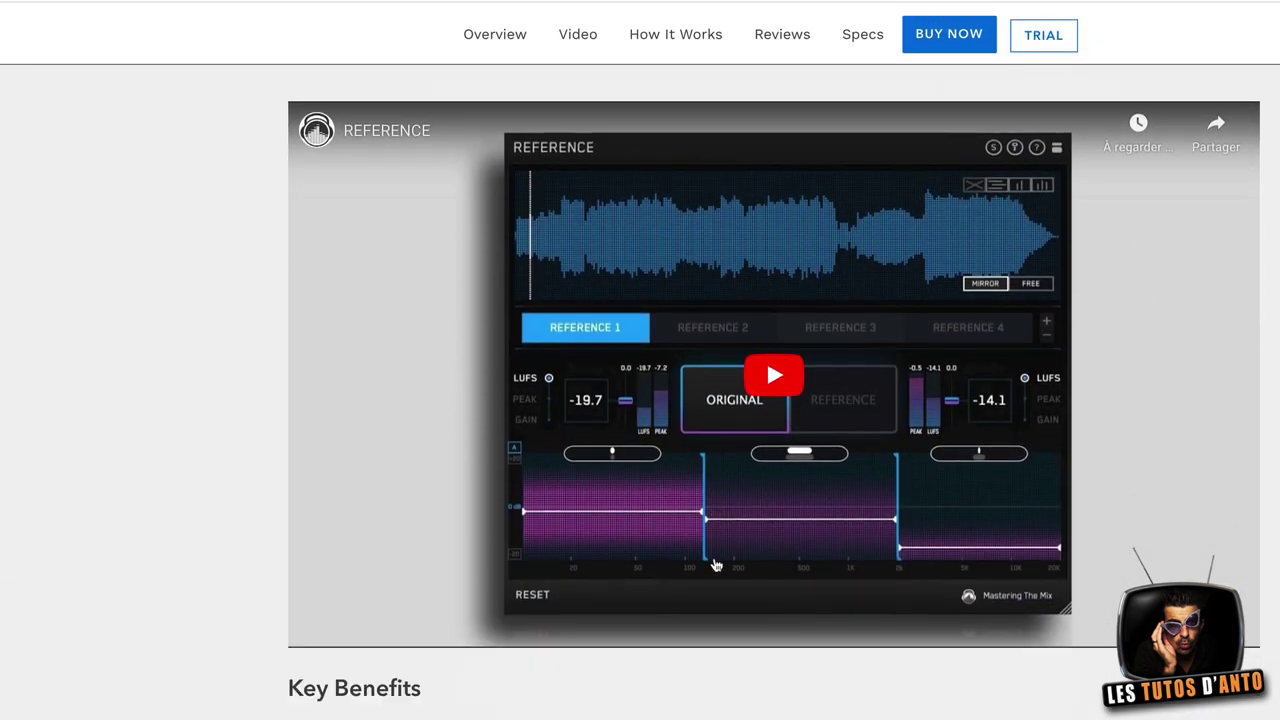
scroll(837, 406, down, 3)
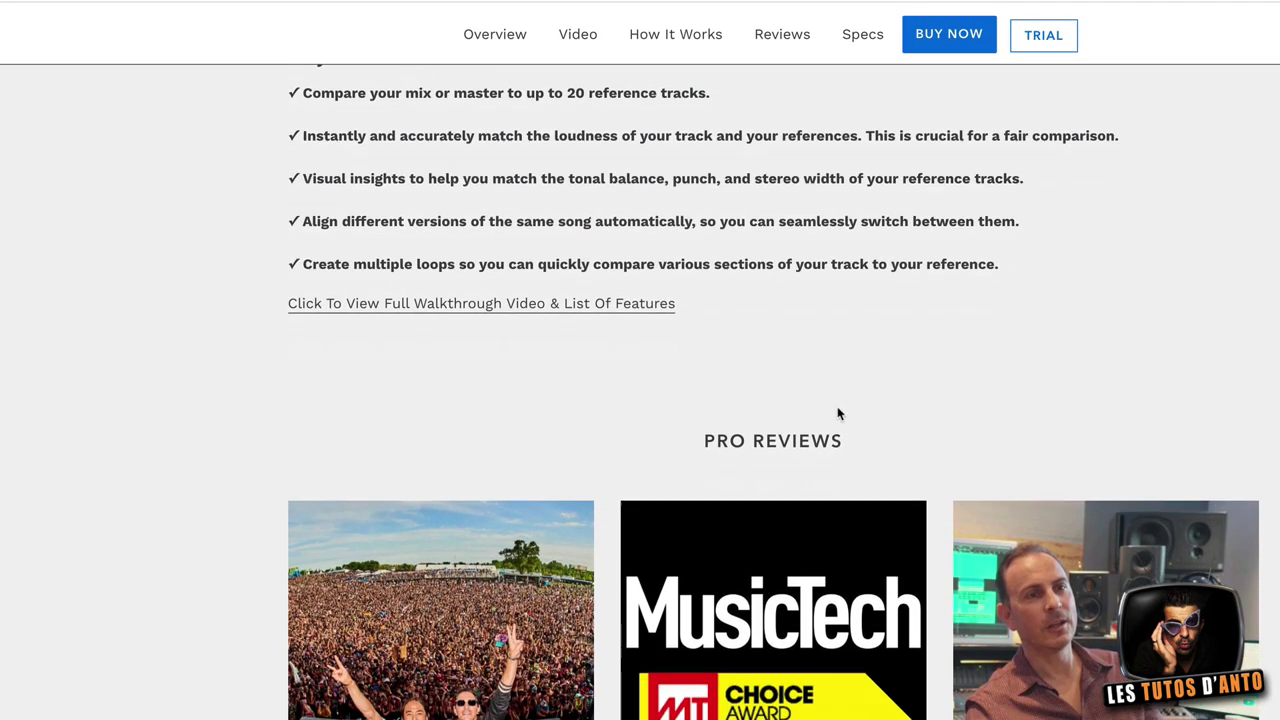
scroll(743, 543, down, 10)
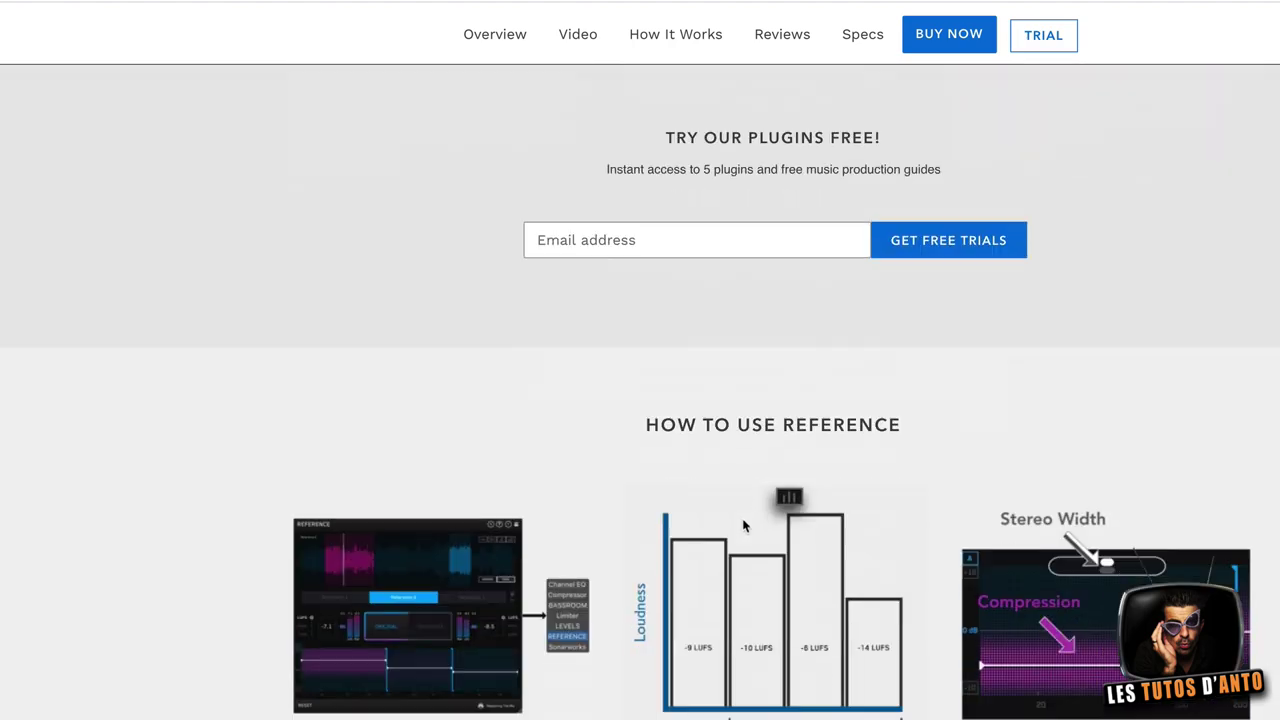
scroll(791, 591, down, 10)
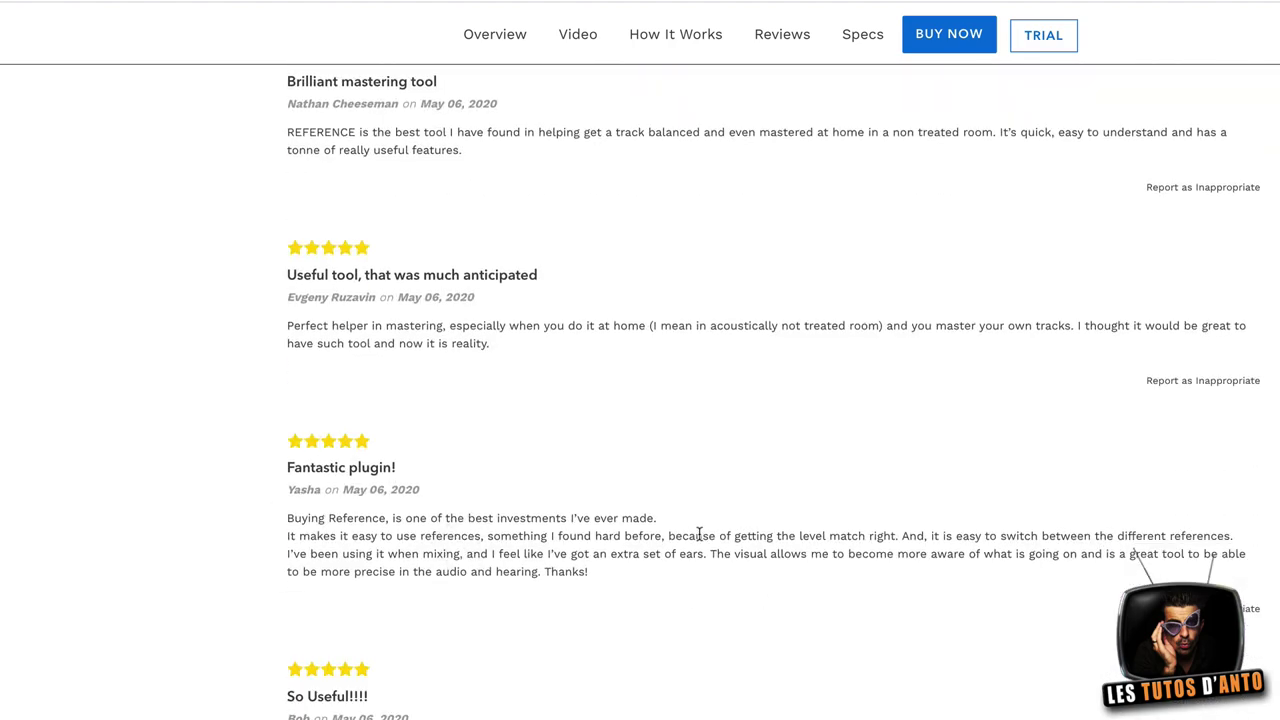
scroll(709, 503, up, 15)
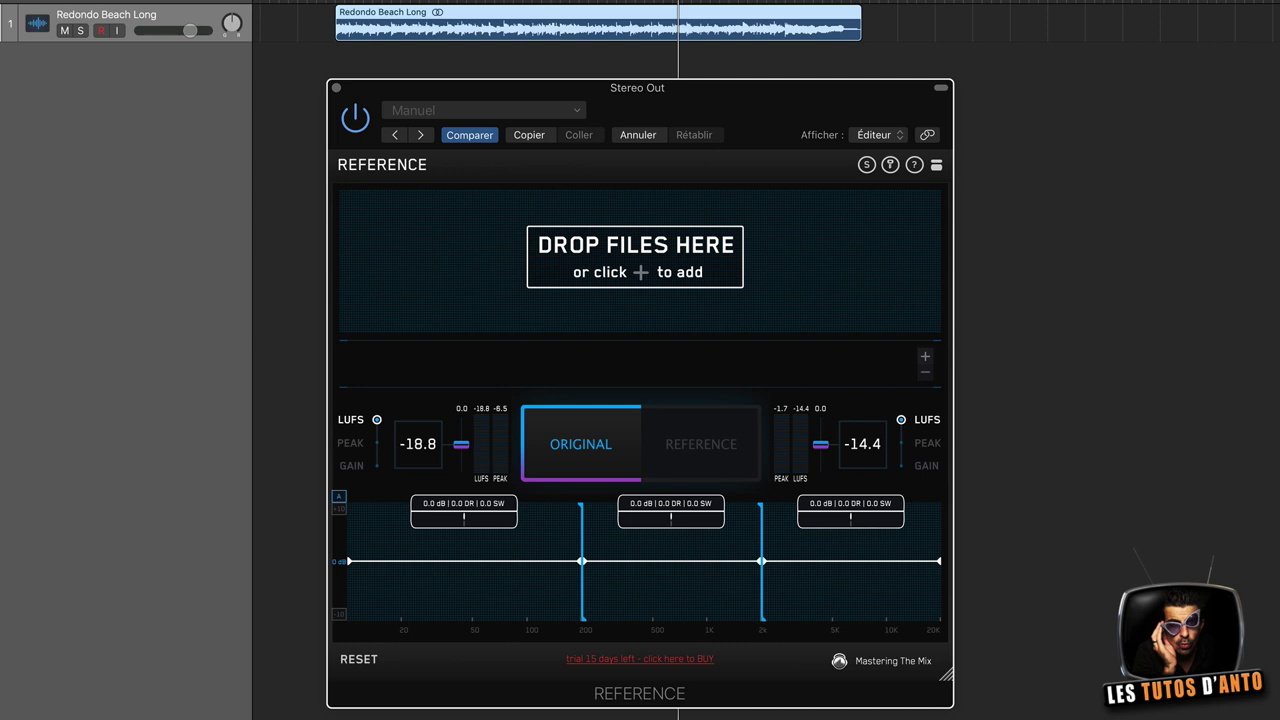
Step: Load OFFROAD LONG and TENNESSEE TWISTER LONG as reference tracks and toggle monitoring between reference and original
drag(866, 37, 575, 265)
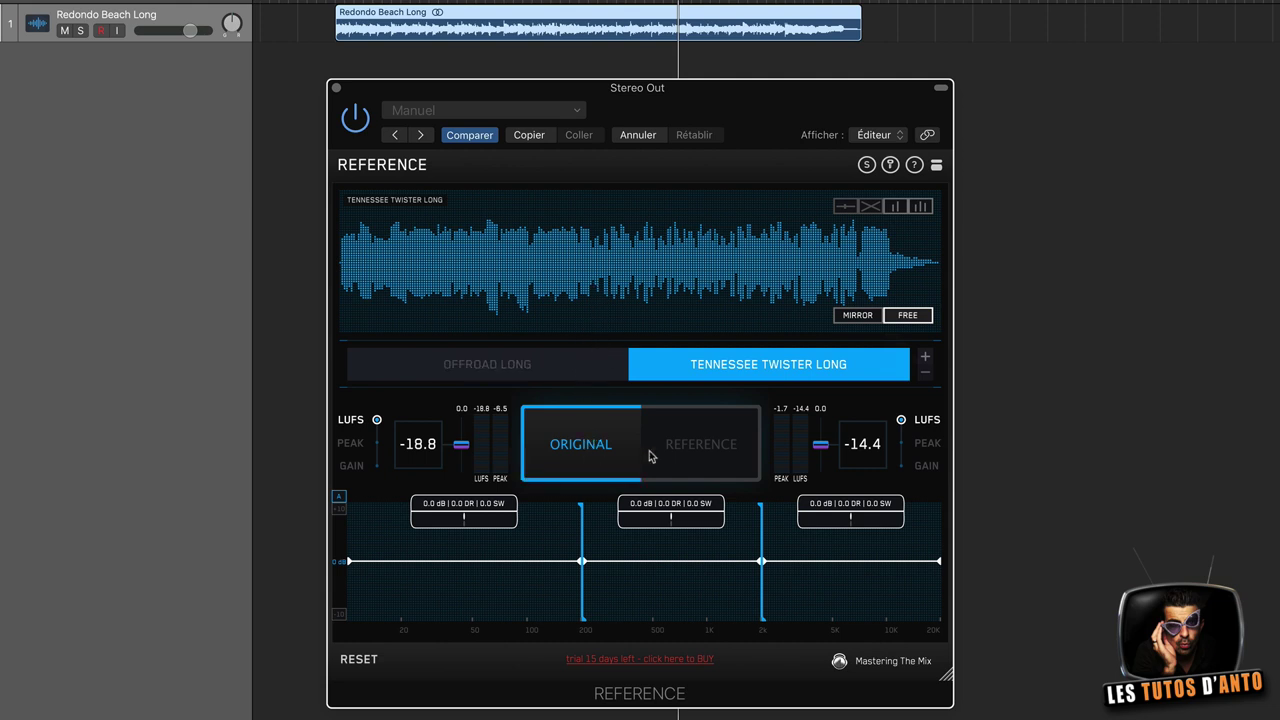
click(593, 443)
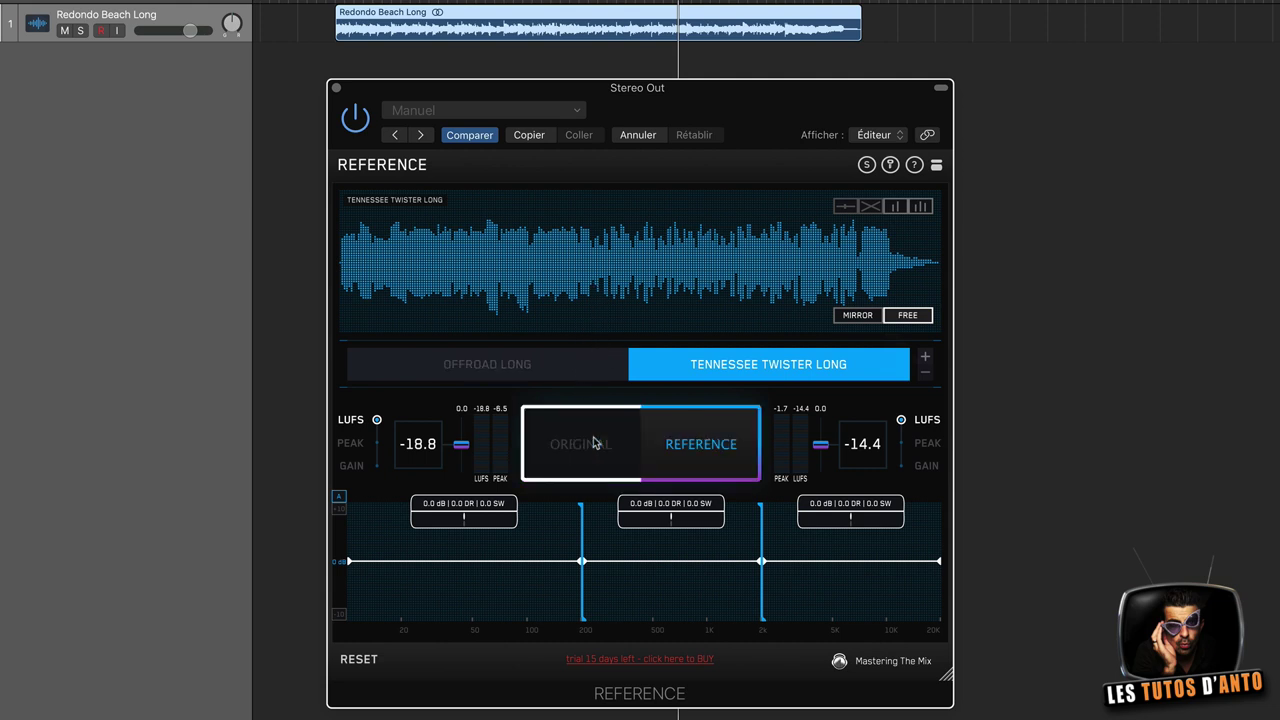
click(704, 444)
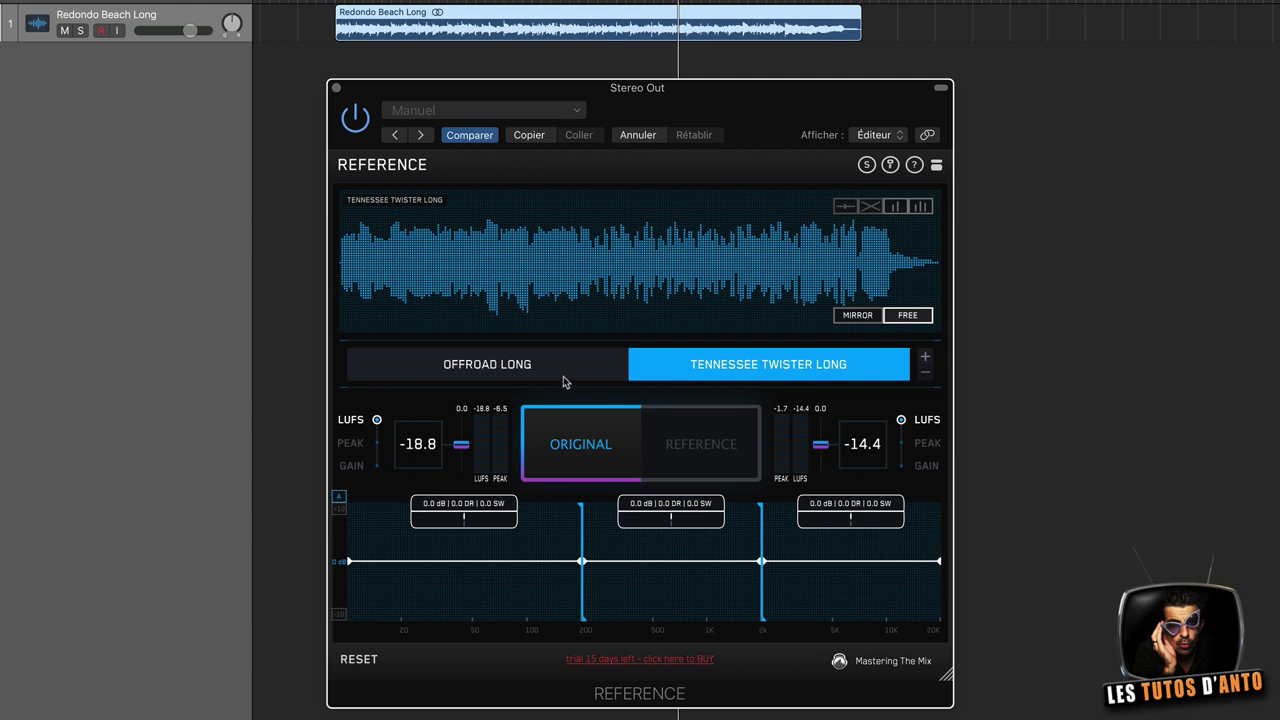
Step: Make OFFROAD LONG the active reference and toggle monitoring to it and back to the original
click(524, 372)
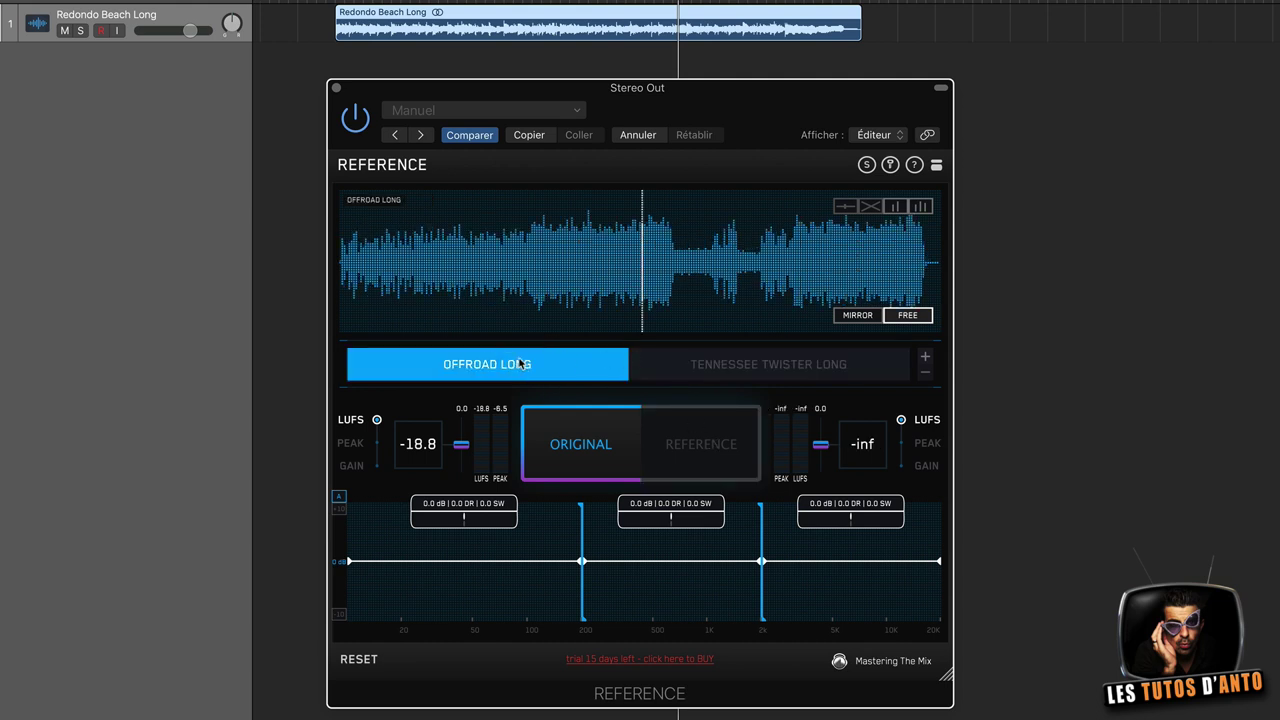
click(701, 446)
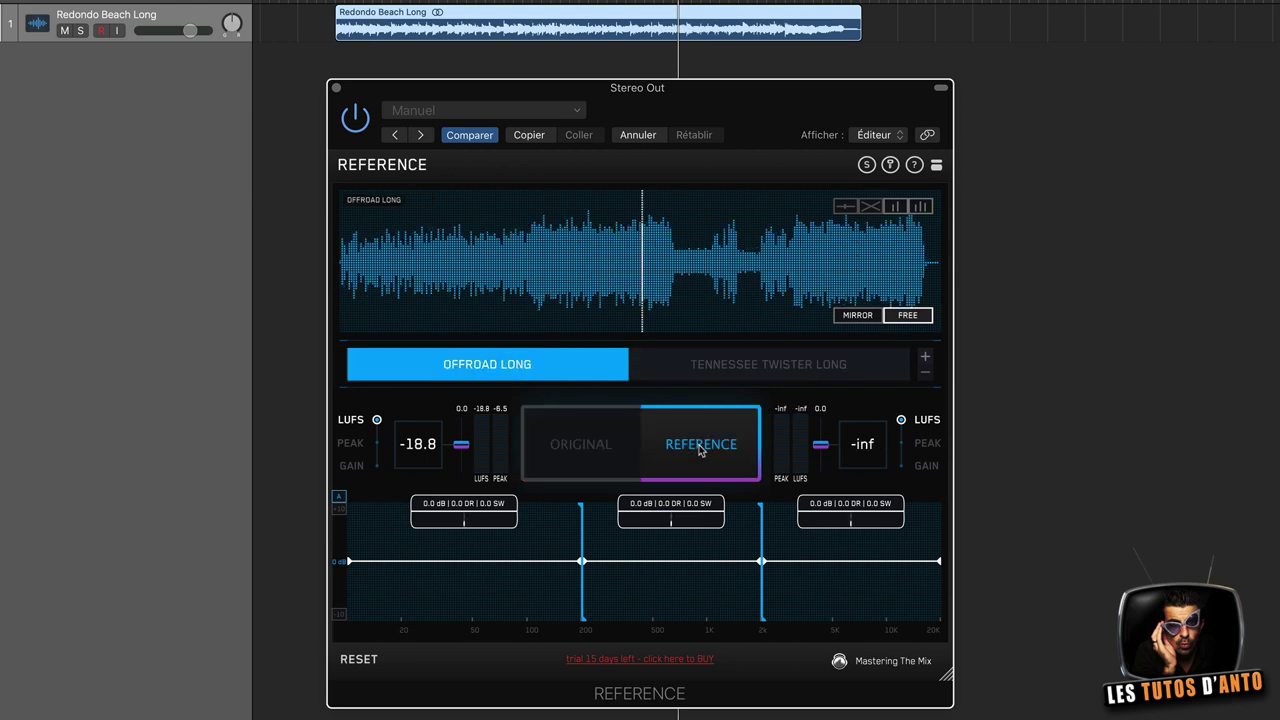
click(631, 446)
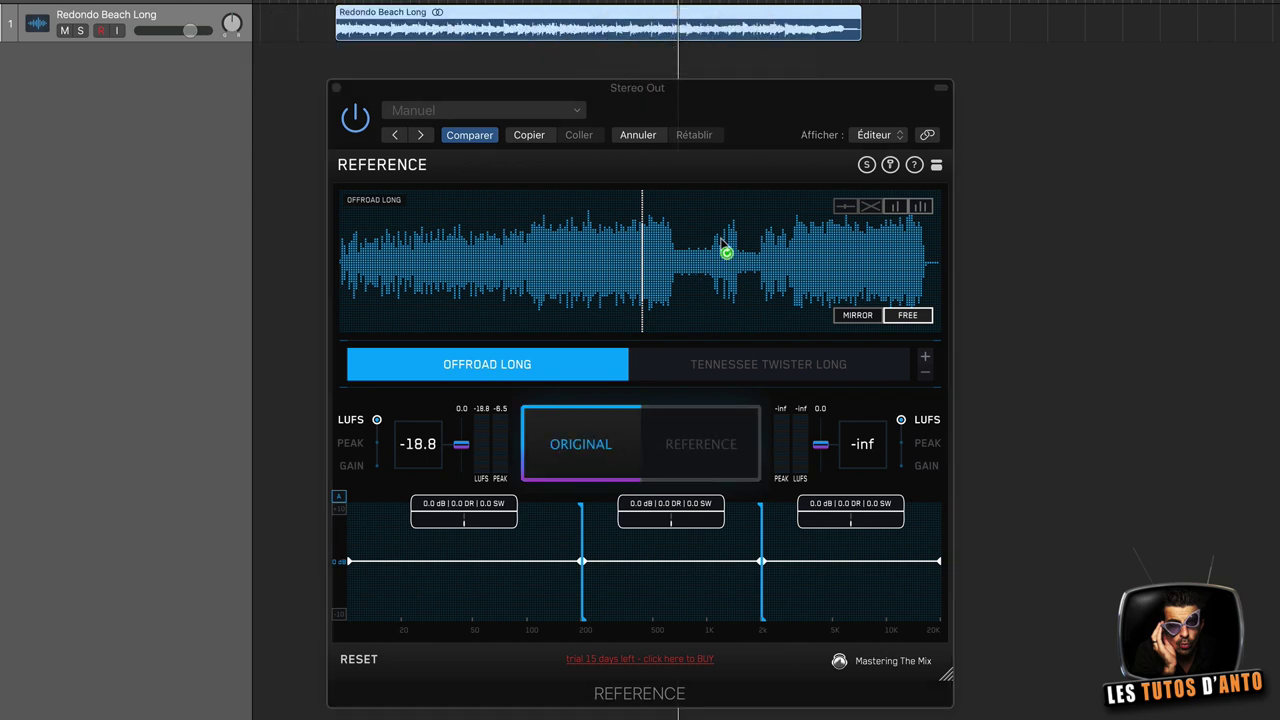
click(586, 440)
click(586, 446)
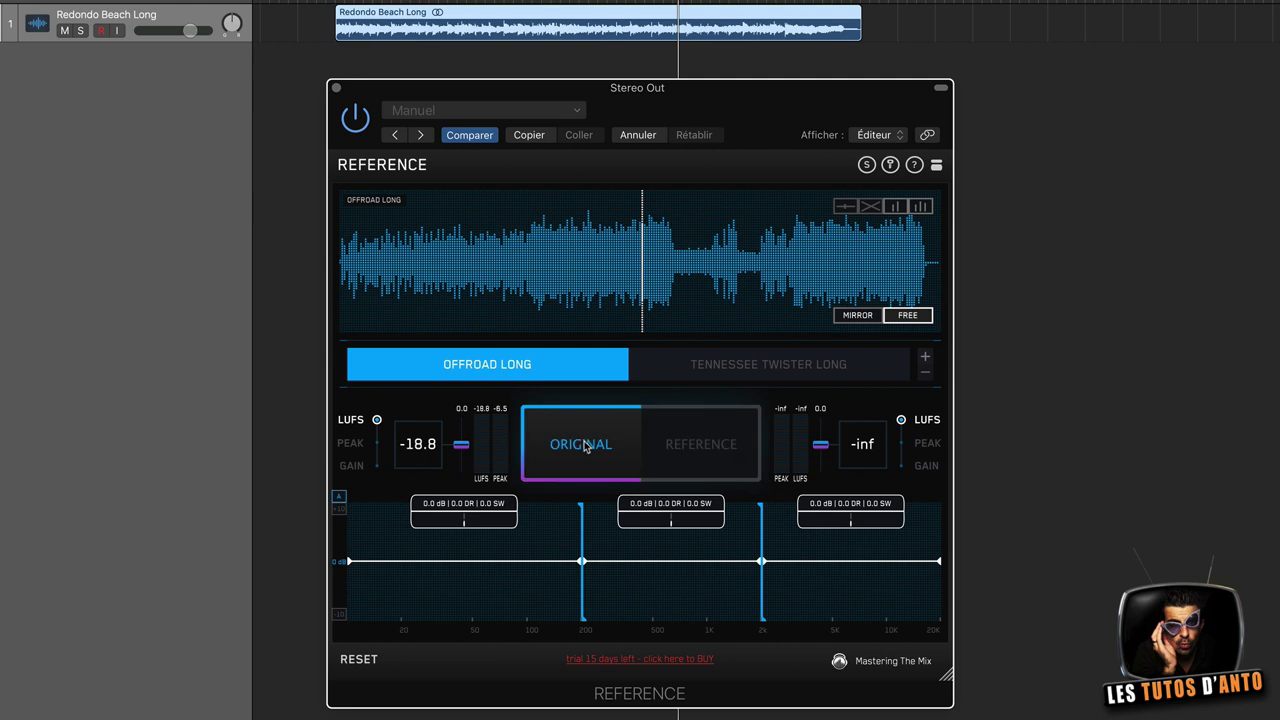
Step: Play the Redondo Beach Long track and compare it by ear with OFFROAD LONG, alternating between original and reference
key(space)
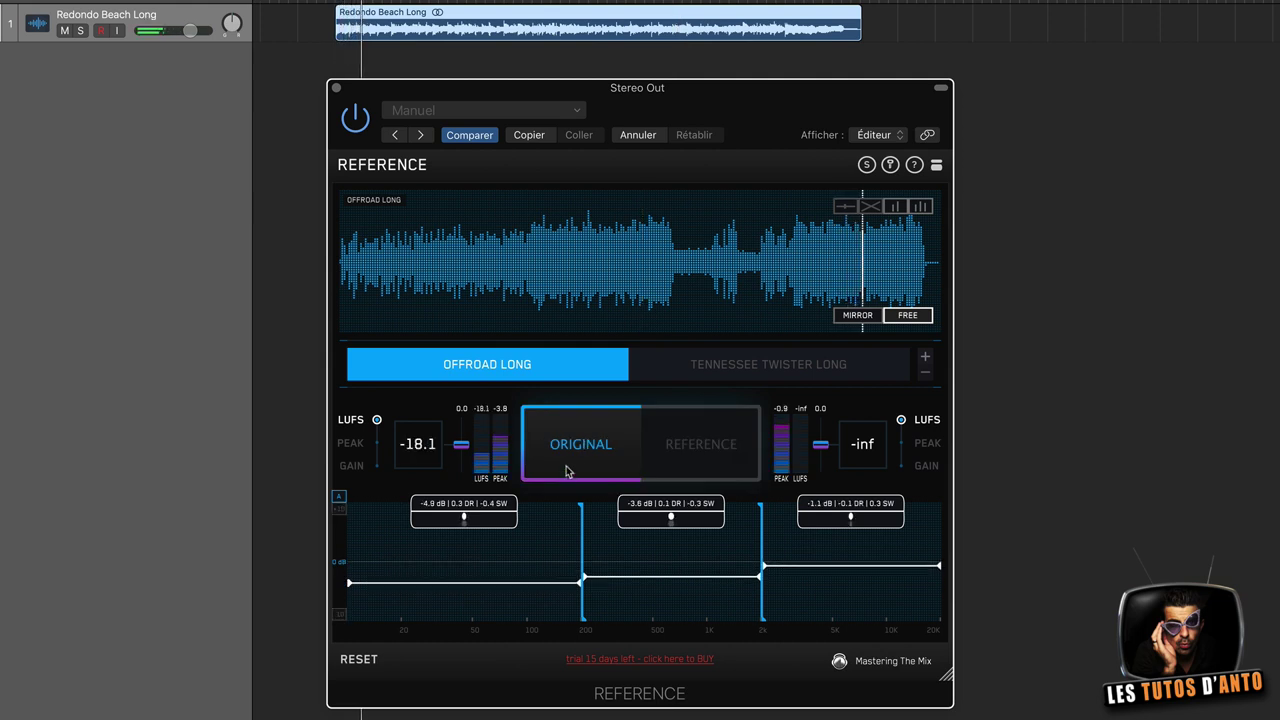
click(701, 447)
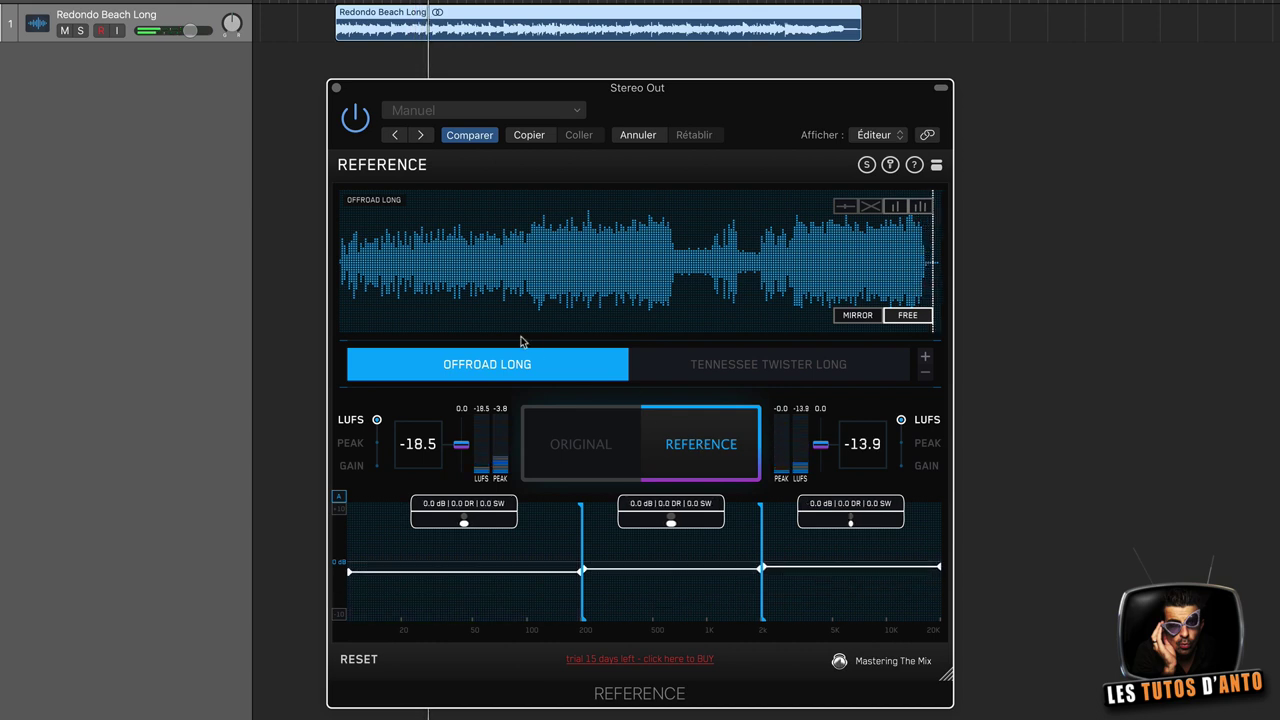
click(592, 445)
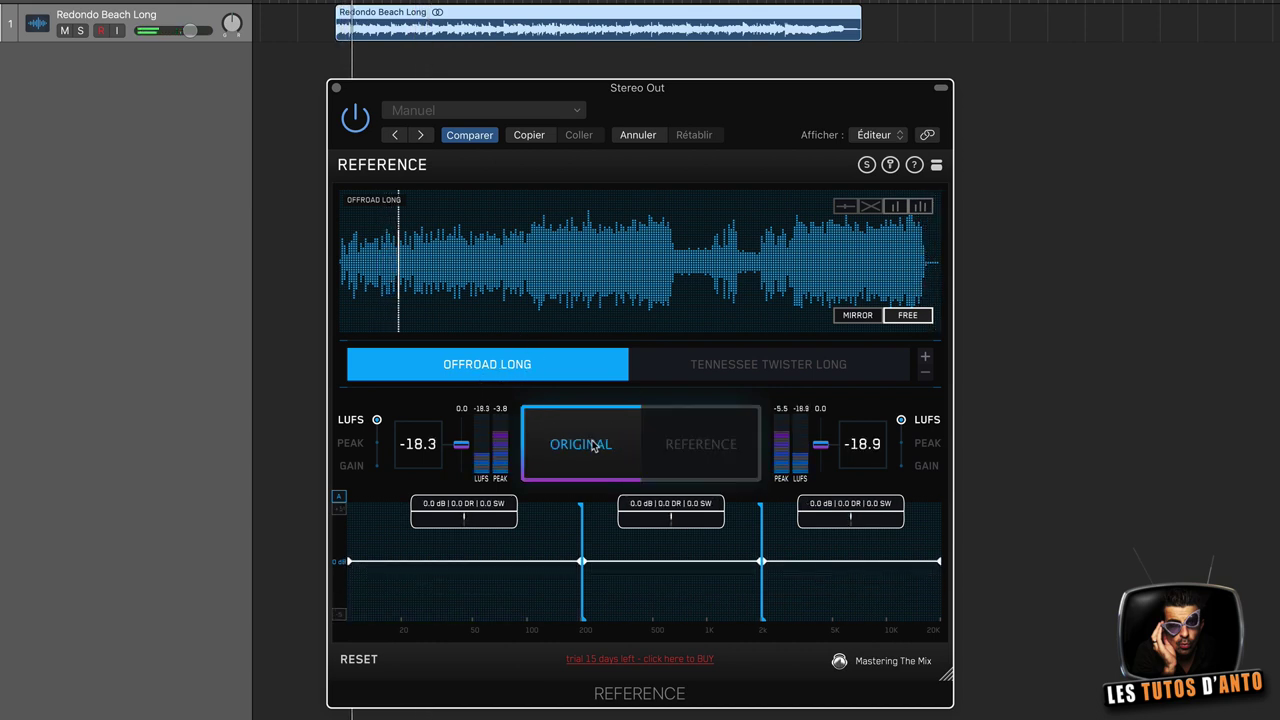
click(676, 446)
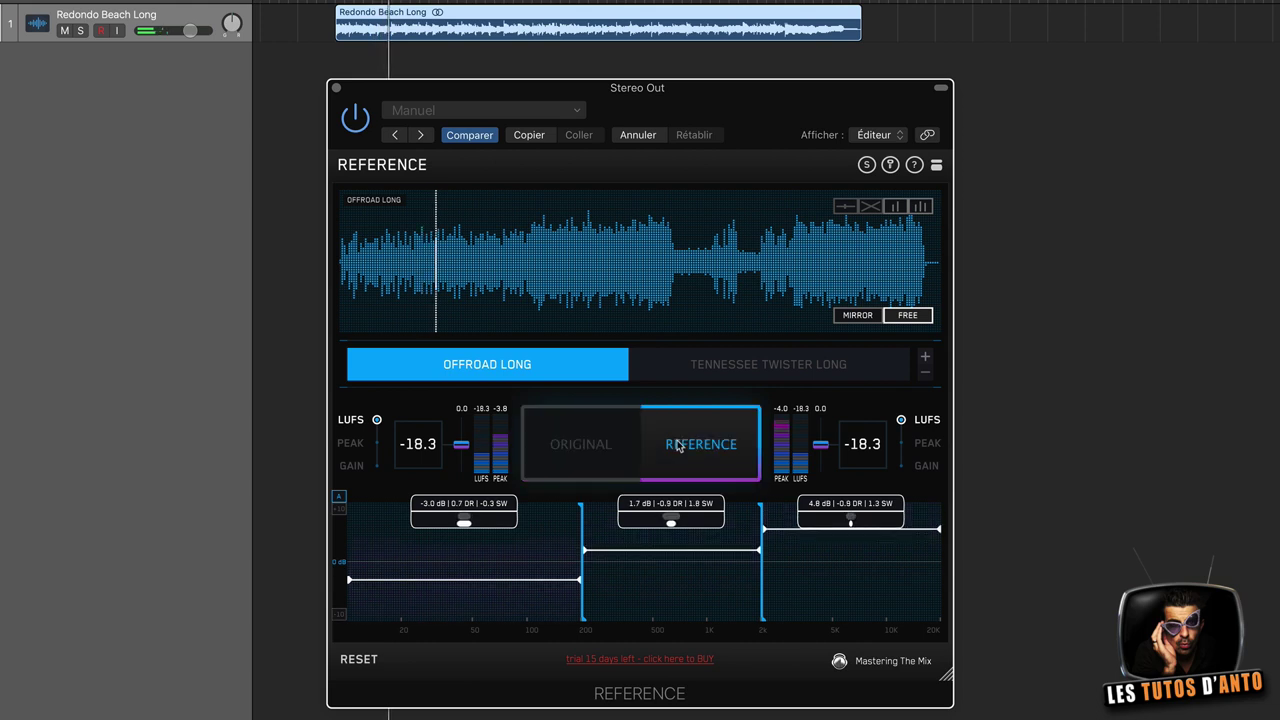
click(597, 445)
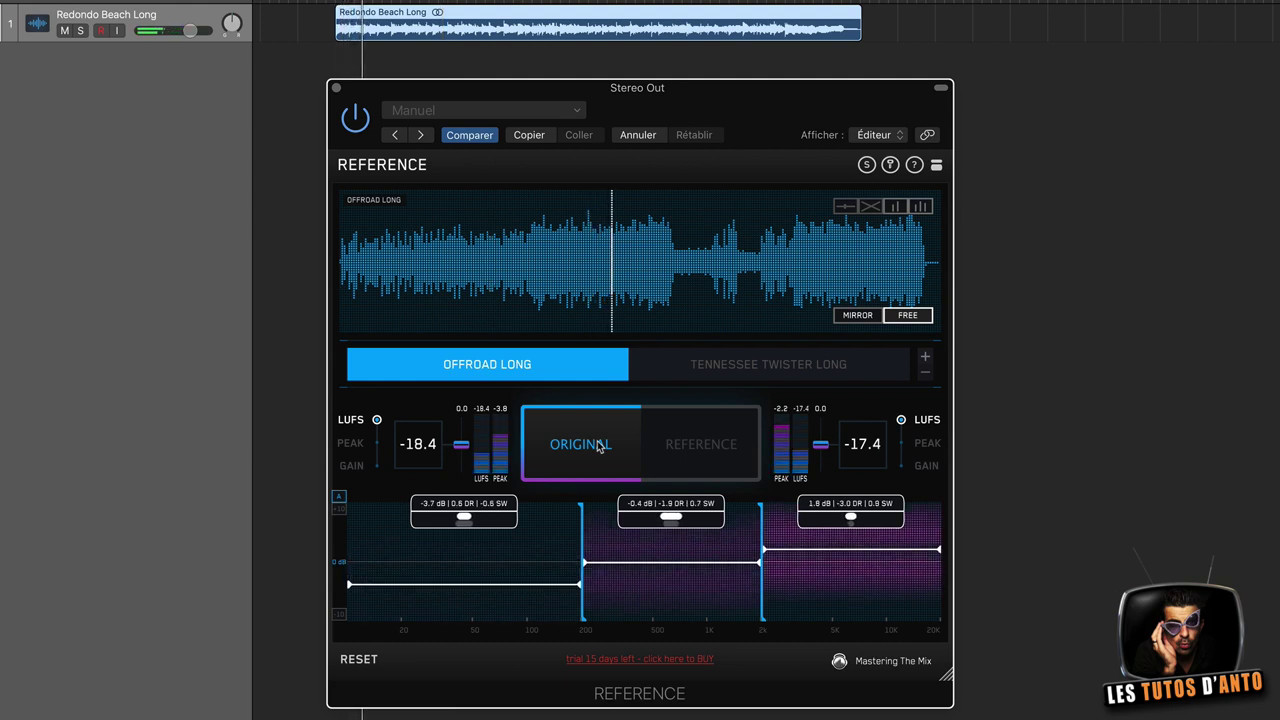
click(599, 446)
click(598, 446)
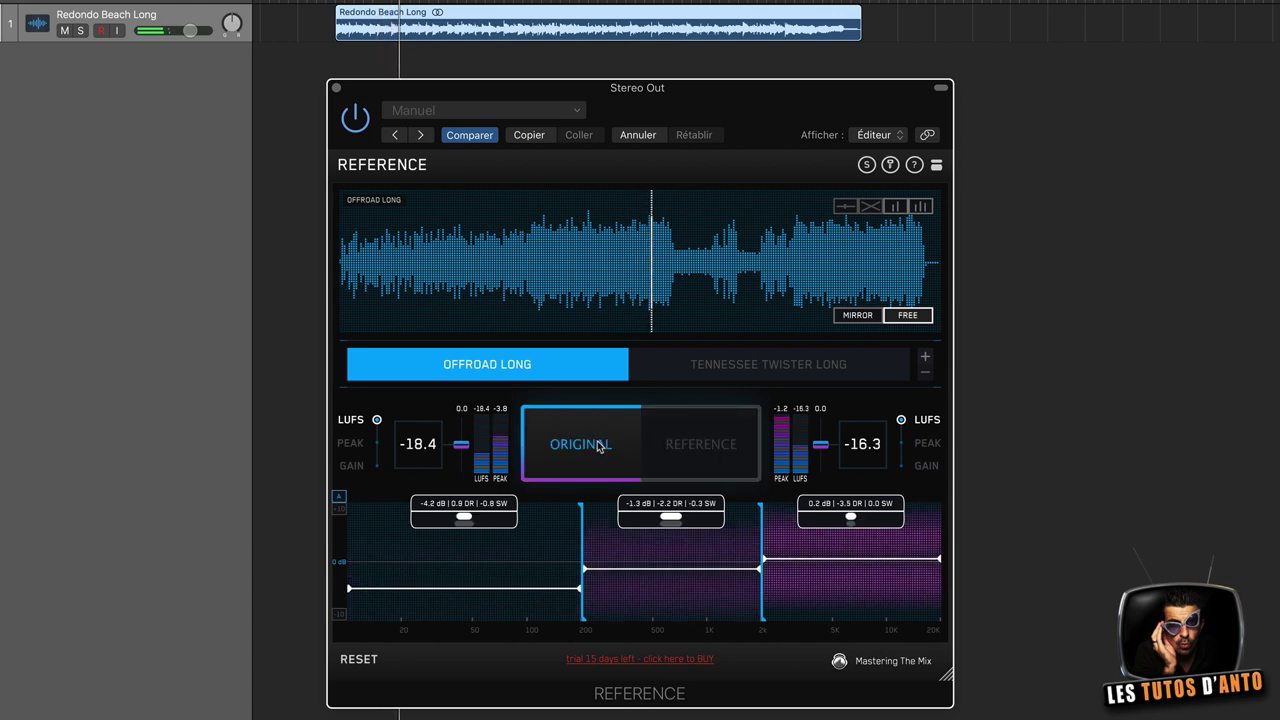
click(598, 446)
click(598, 446)
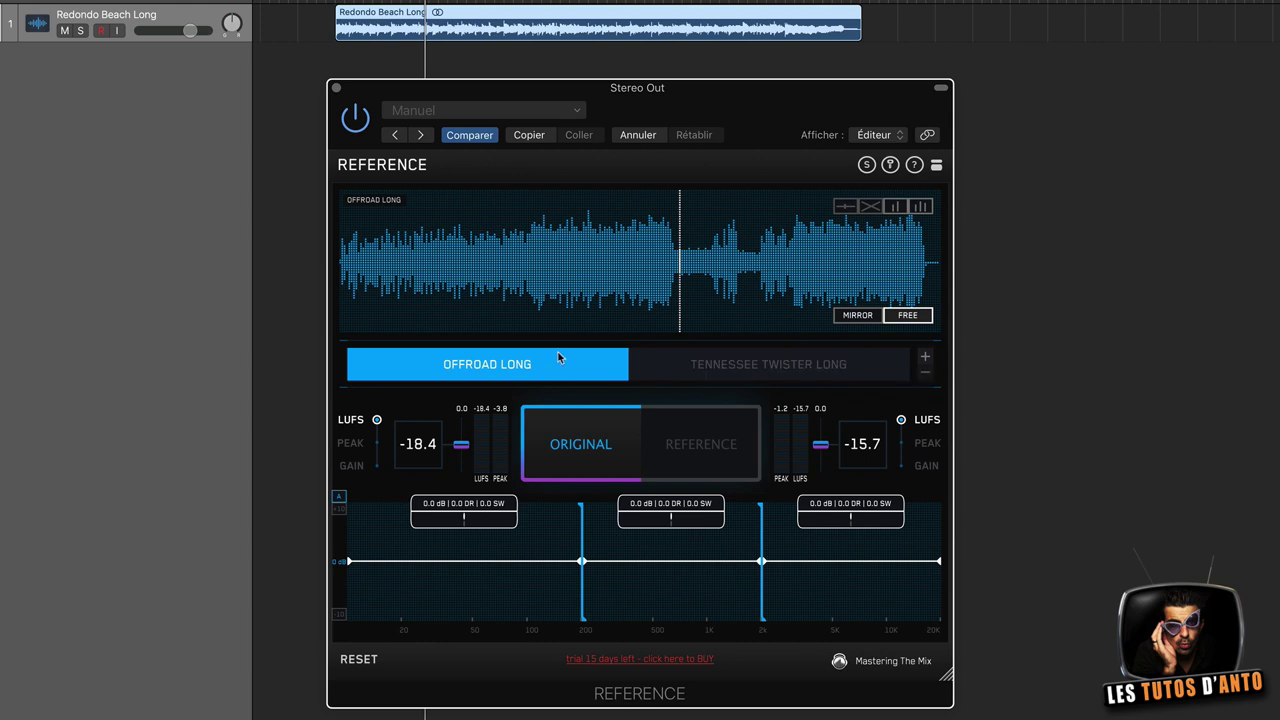
Step: Switch the reference to TENNESSEE TWISTER LONG and back to OFFROAD LONG, and move its playback position in Free mode
click(826, 364)
click(446, 372)
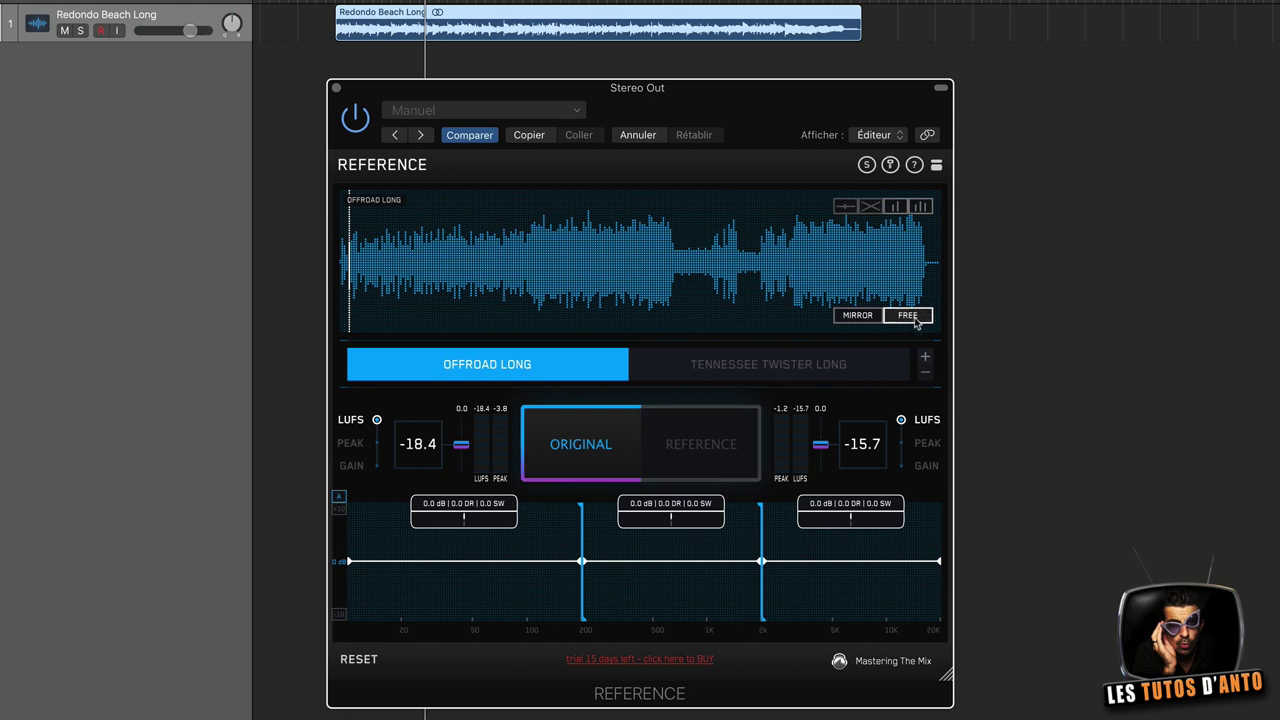
drag(915, 320, 523, 274)
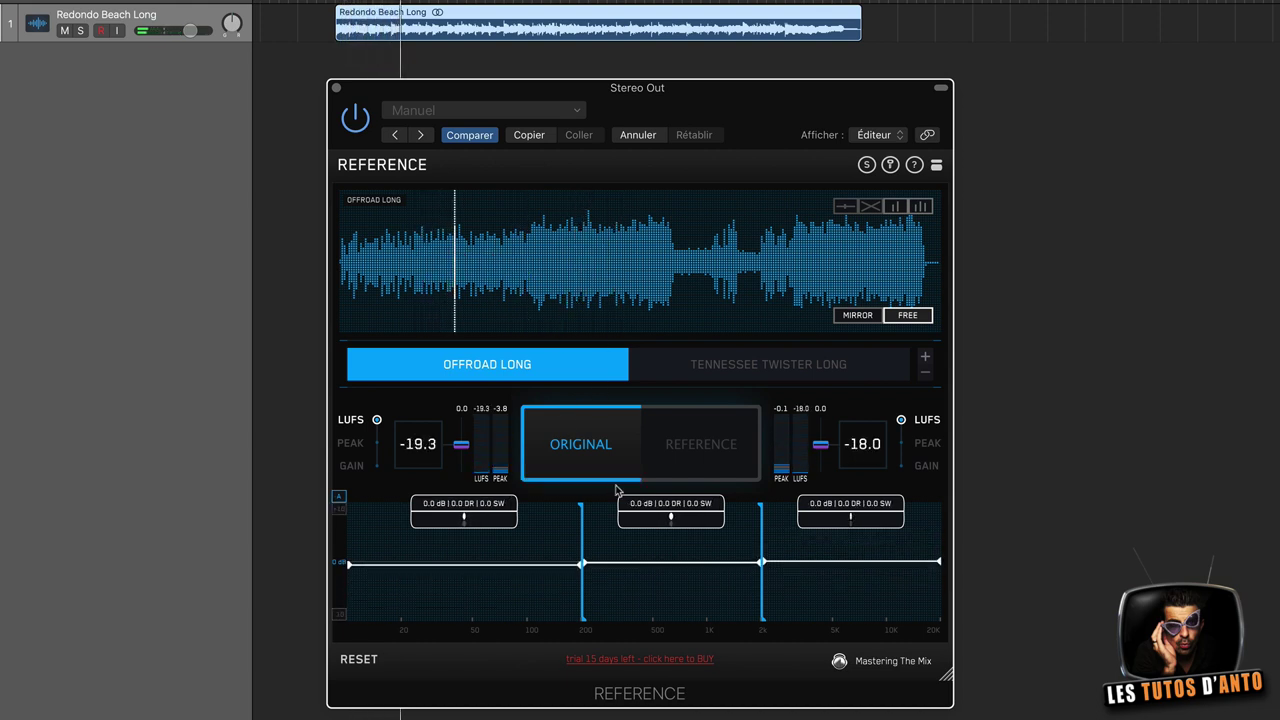
Step: Switch monitoring to the OFFROAD LONG reference and move its playback point further along the waveform
click(598, 453)
click(700, 444)
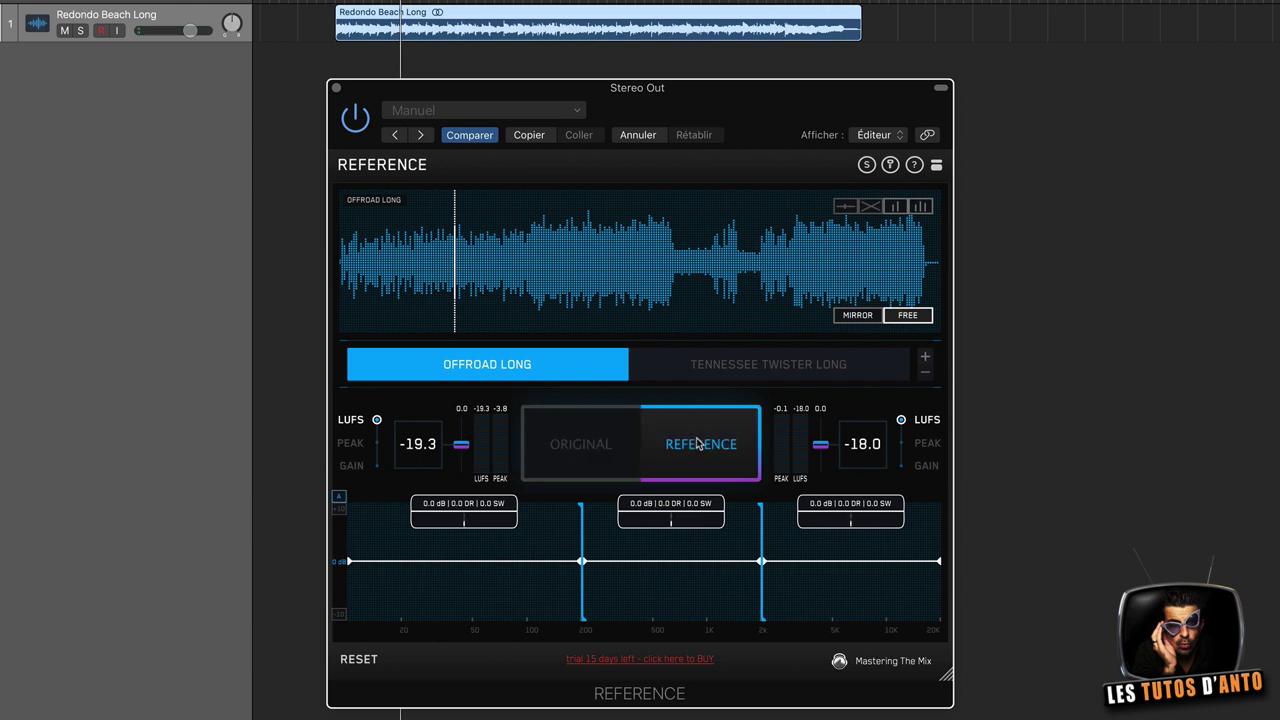
mouse_move(406, 240)
mouse_down()
mouse_move(503, 251)
mouse_move(406, 260)
mouse_move(611, 268)
mouse_up()
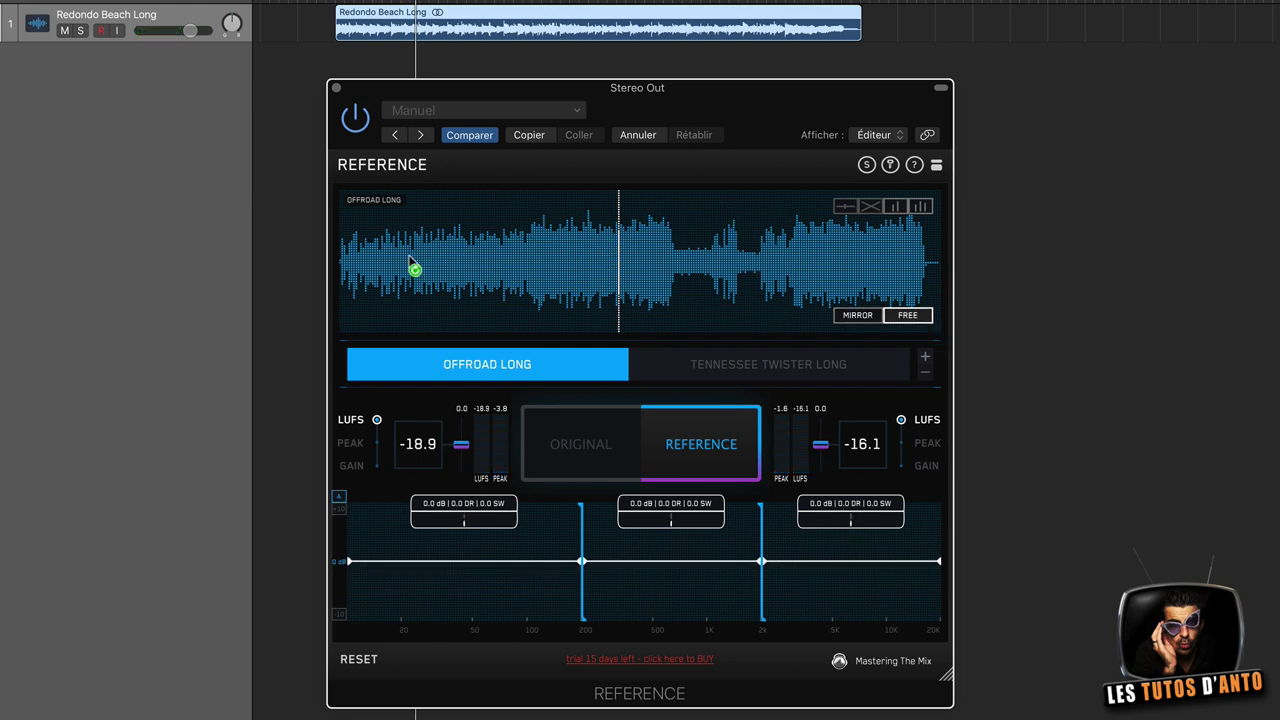
Step: Create and activate a loop over an early section of OFFROAD LONG and compare it with the original during playback
drag(409, 258, 478, 258)
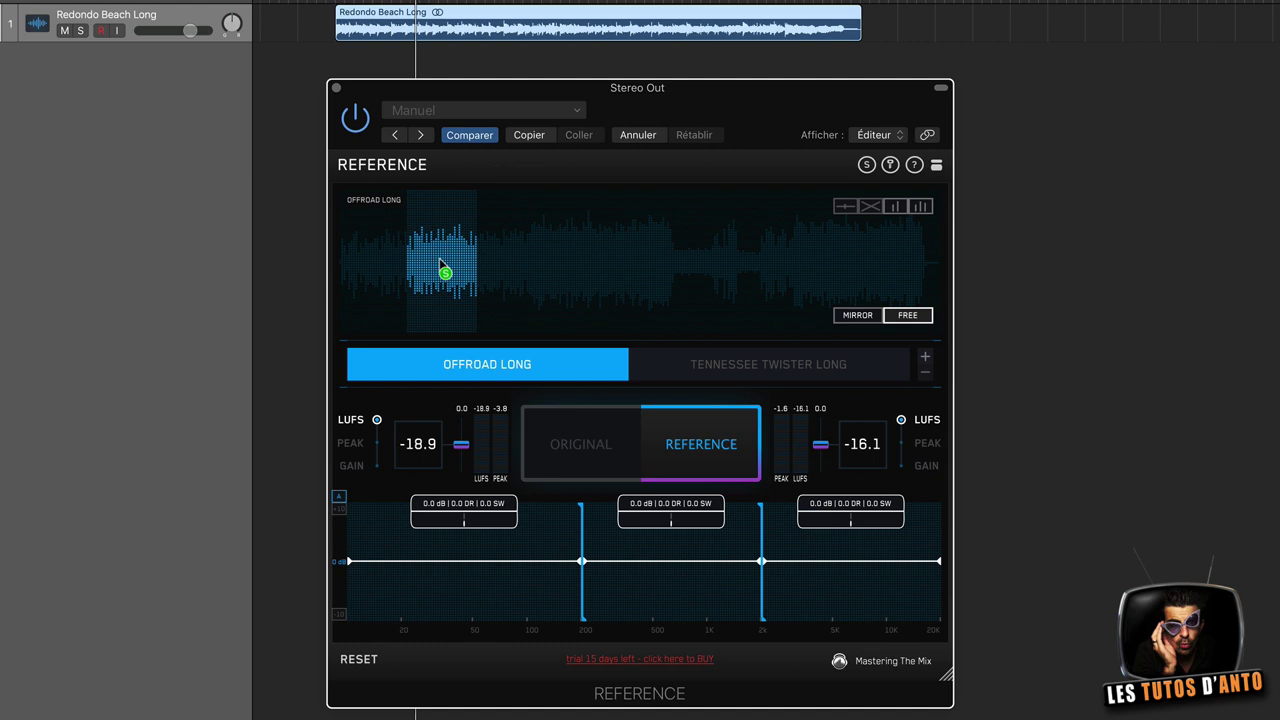
click(439, 258)
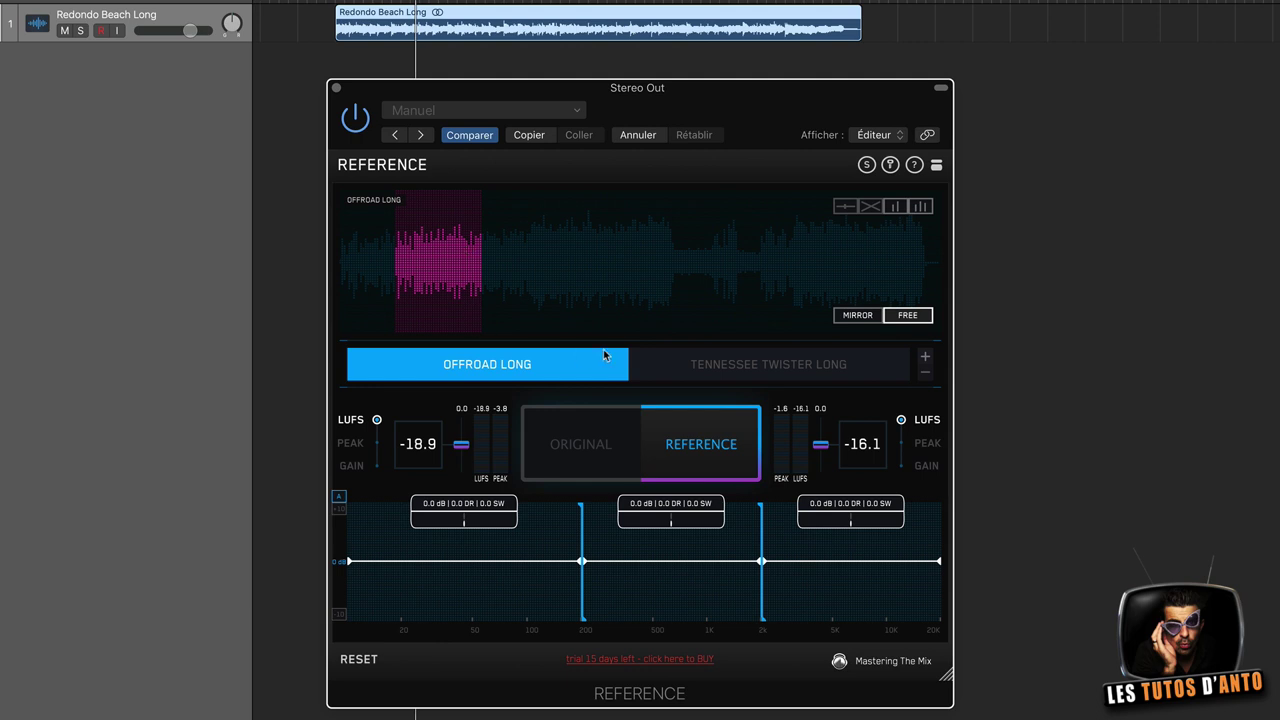
key(space)
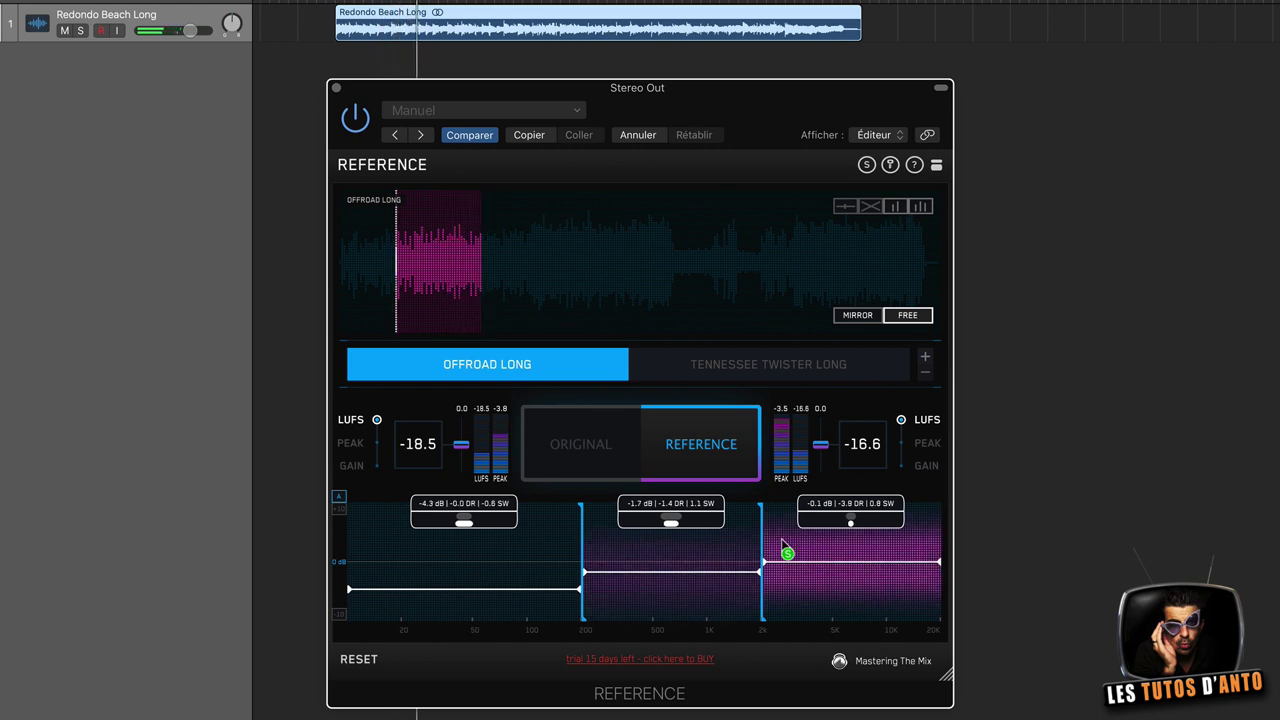
click(598, 464)
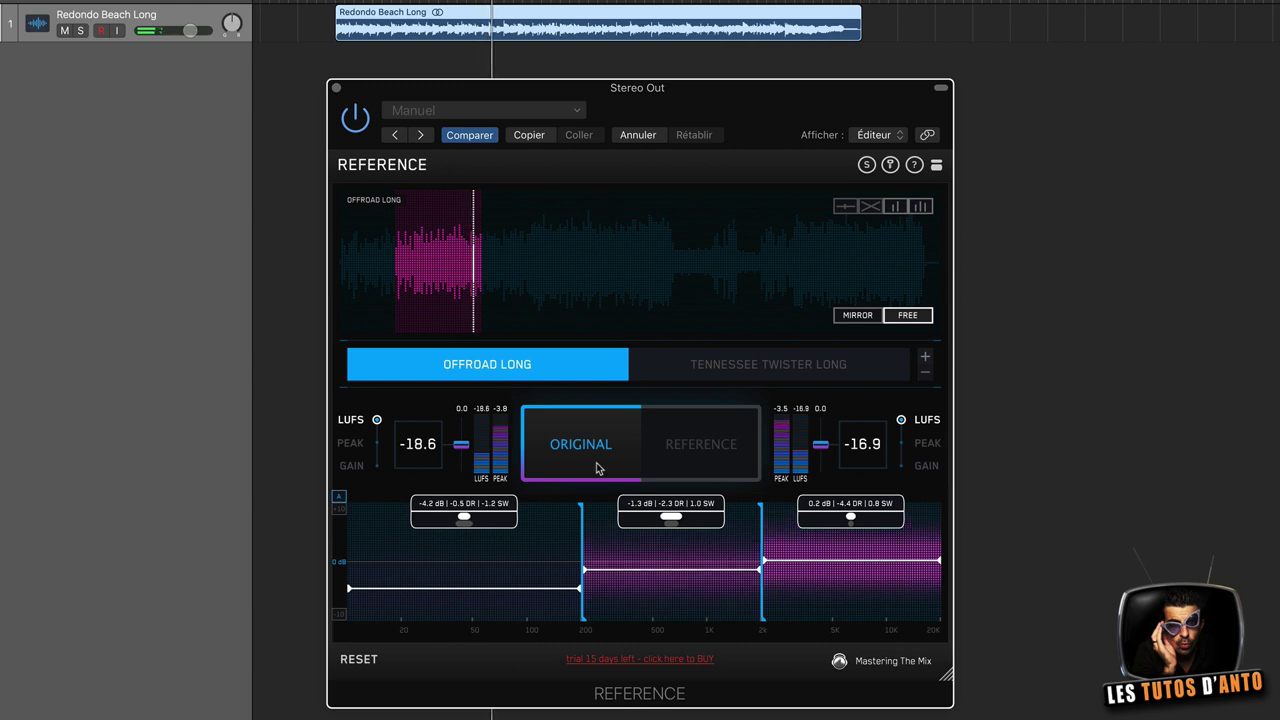
click(722, 452)
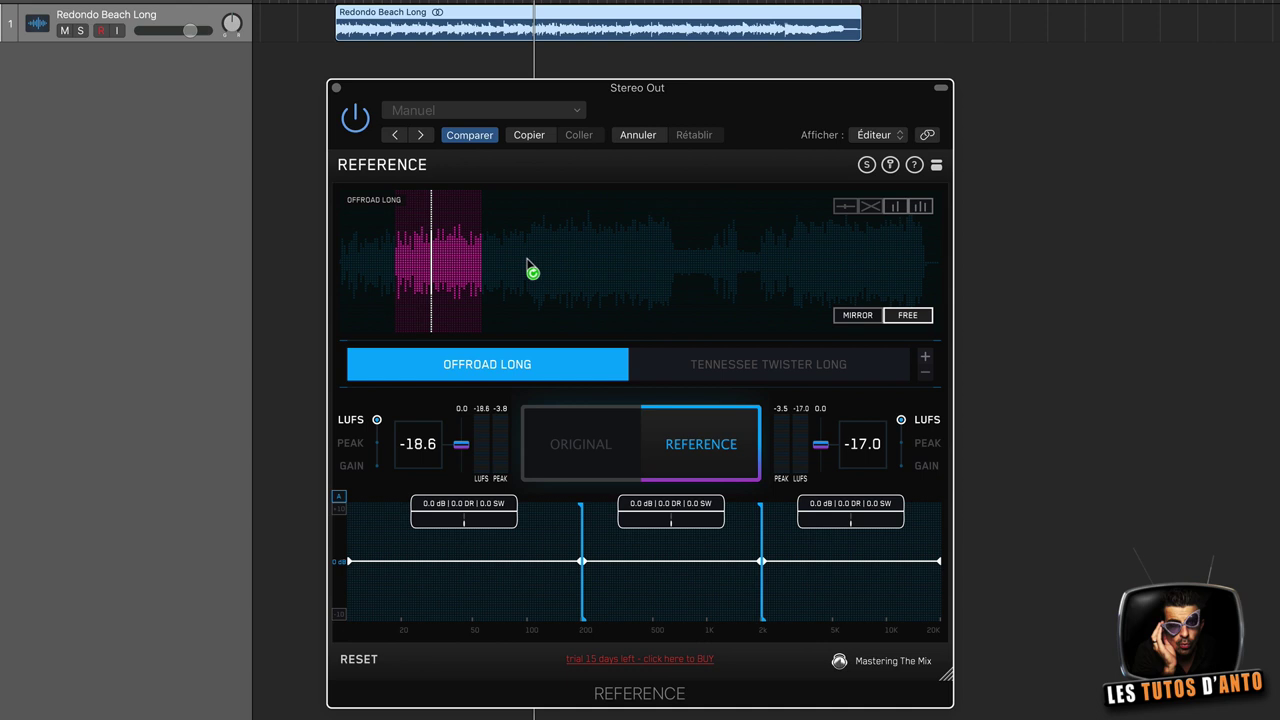
Step: Add a second loop on the louder section after the first one and alternate the active loop, ending on the second
drag(527, 262, 600, 270)
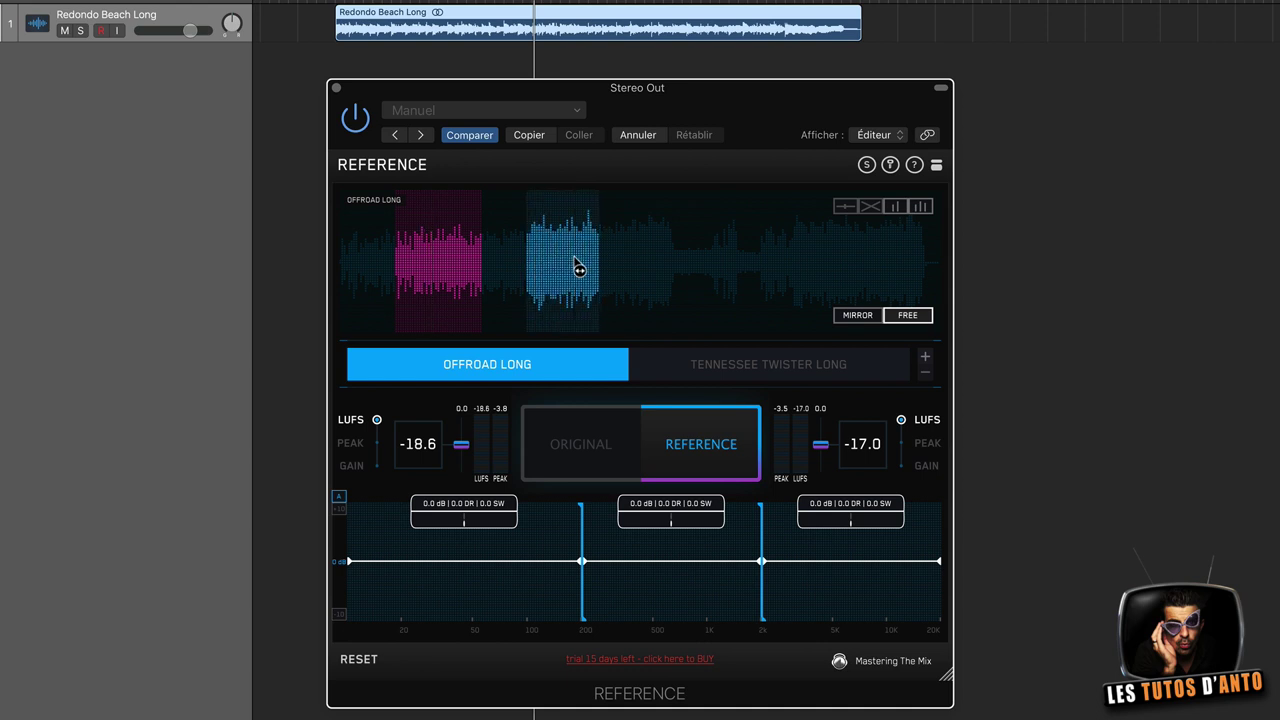
click(578, 265)
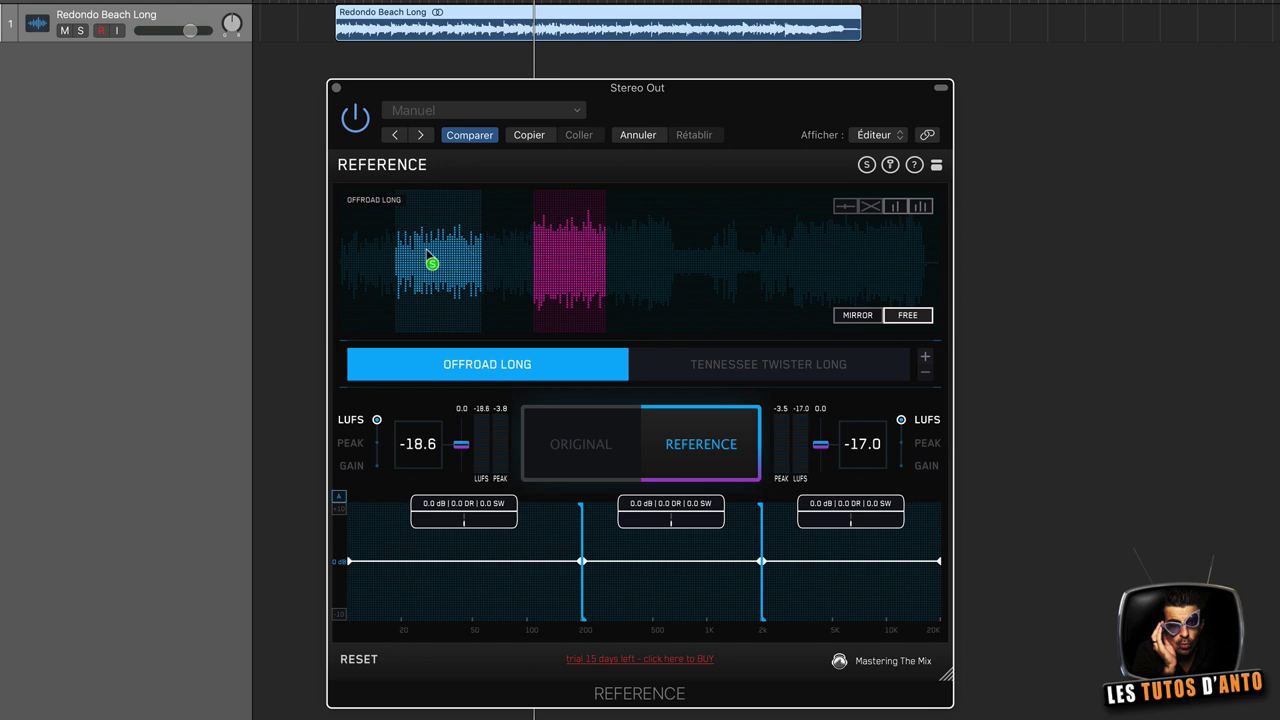
click(430, 257)
click(545, 248)
click(447, 250)
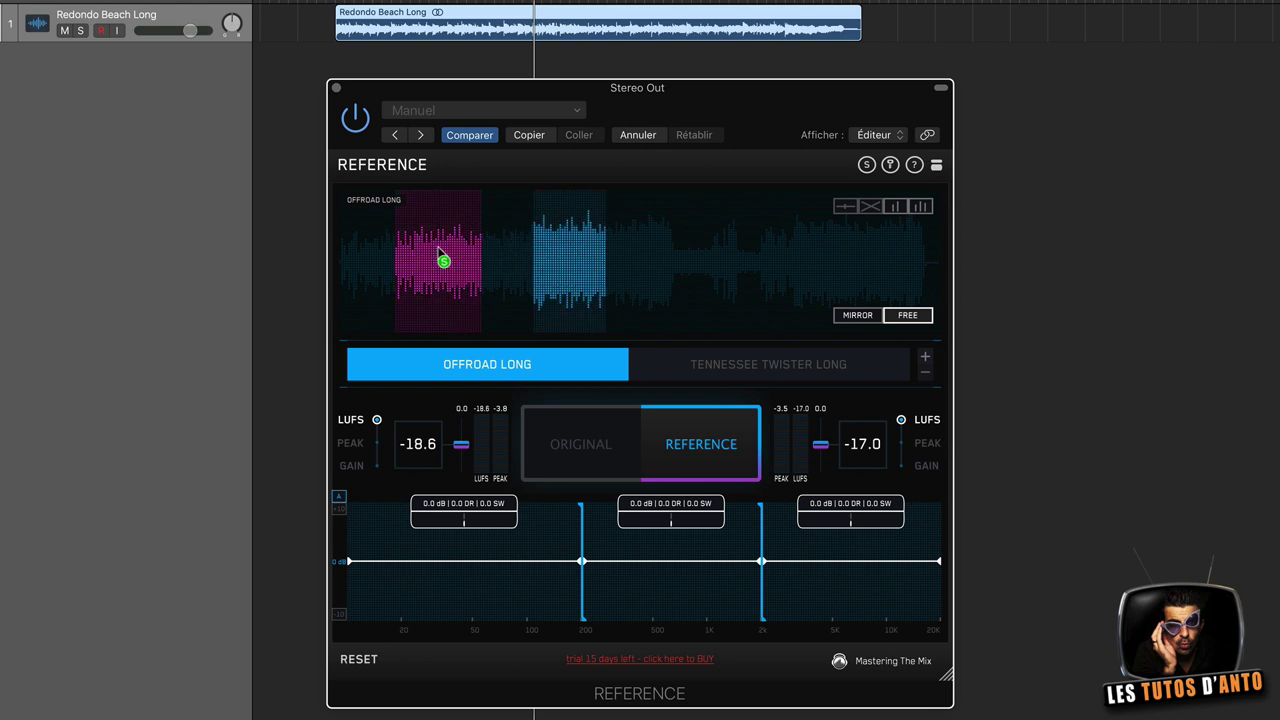
click(558, 250)
Step: Add a third loop covering the drop into the quieter middle passage, activate it, and return to the second loop
drag(640, 255, 737, 260)
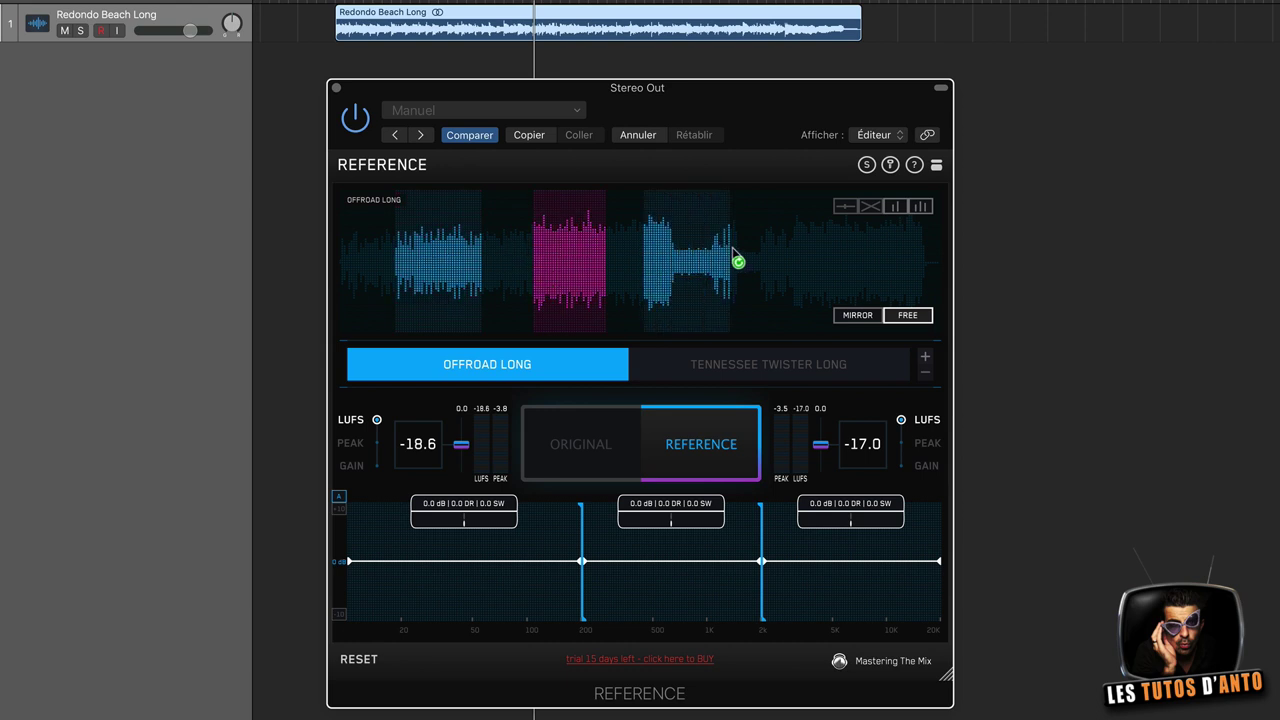
click(684, 263)
click(572, 245)
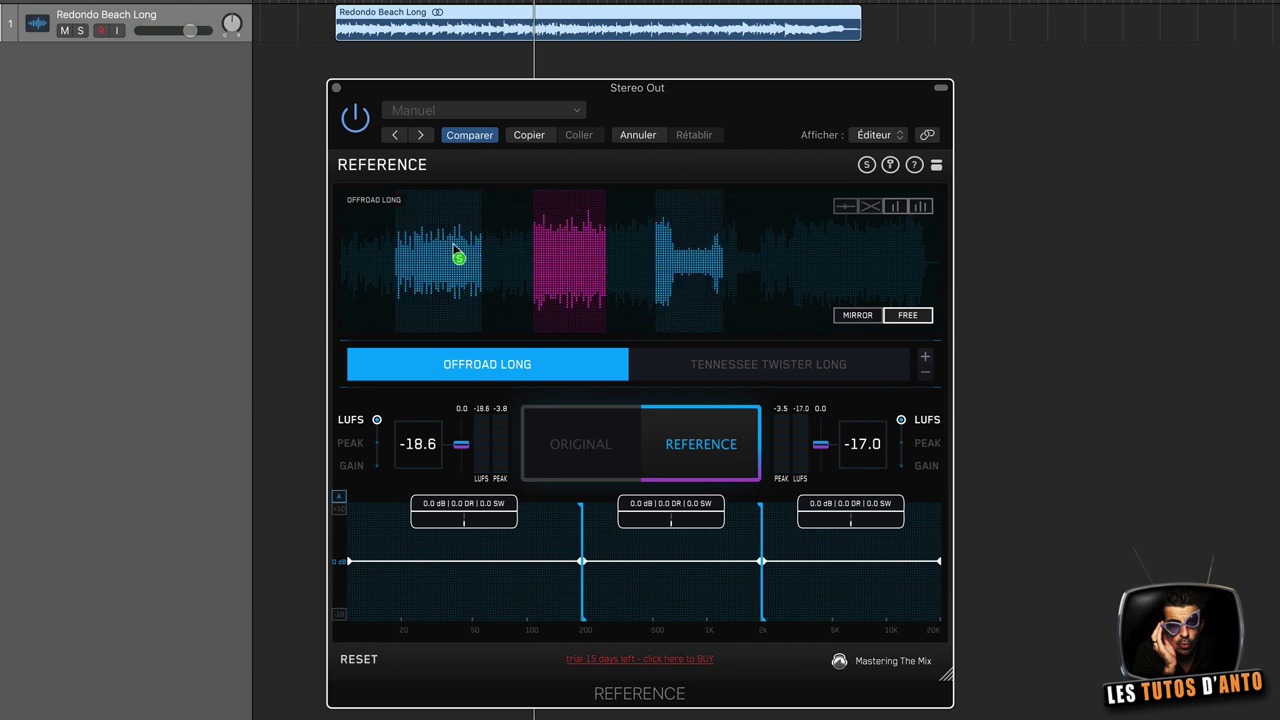
Step: Activate the three OFFROAD LONG loops in turn, play the project, and switch from the third loop to the second and first
click(455, 250)
click(549, 247)
click(665, 240)
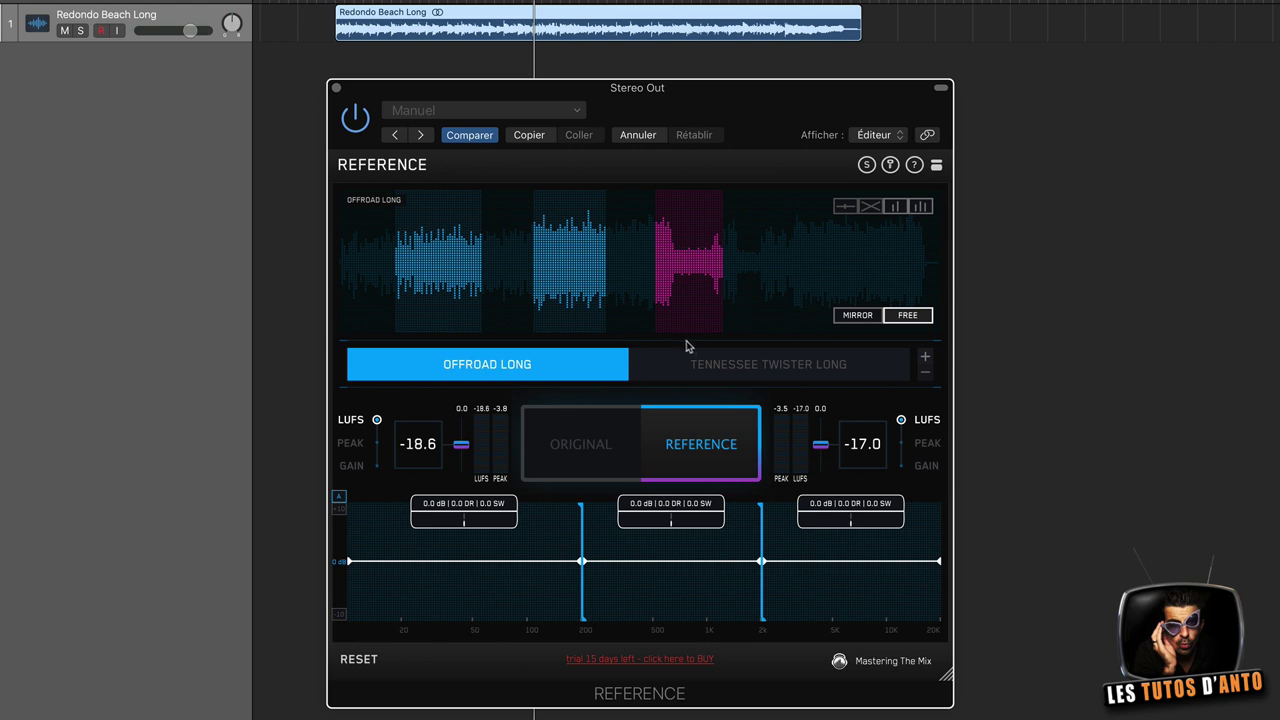
key(space)
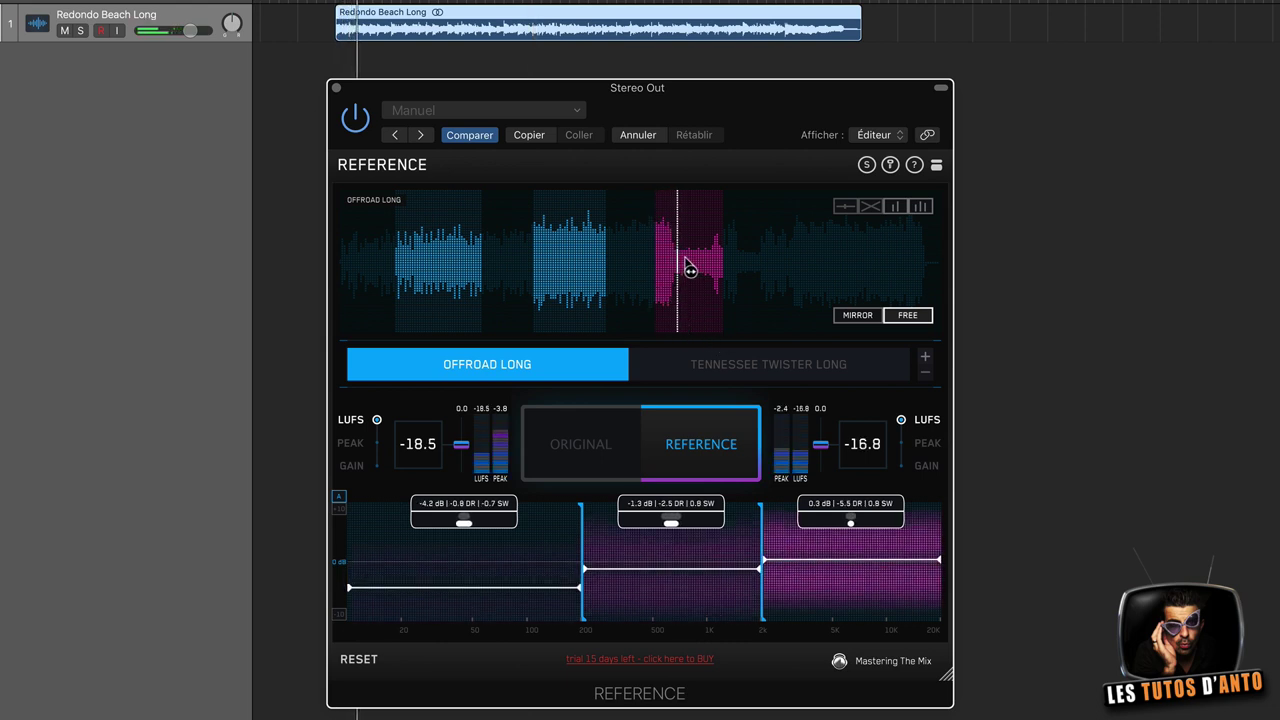
click(568, 265)
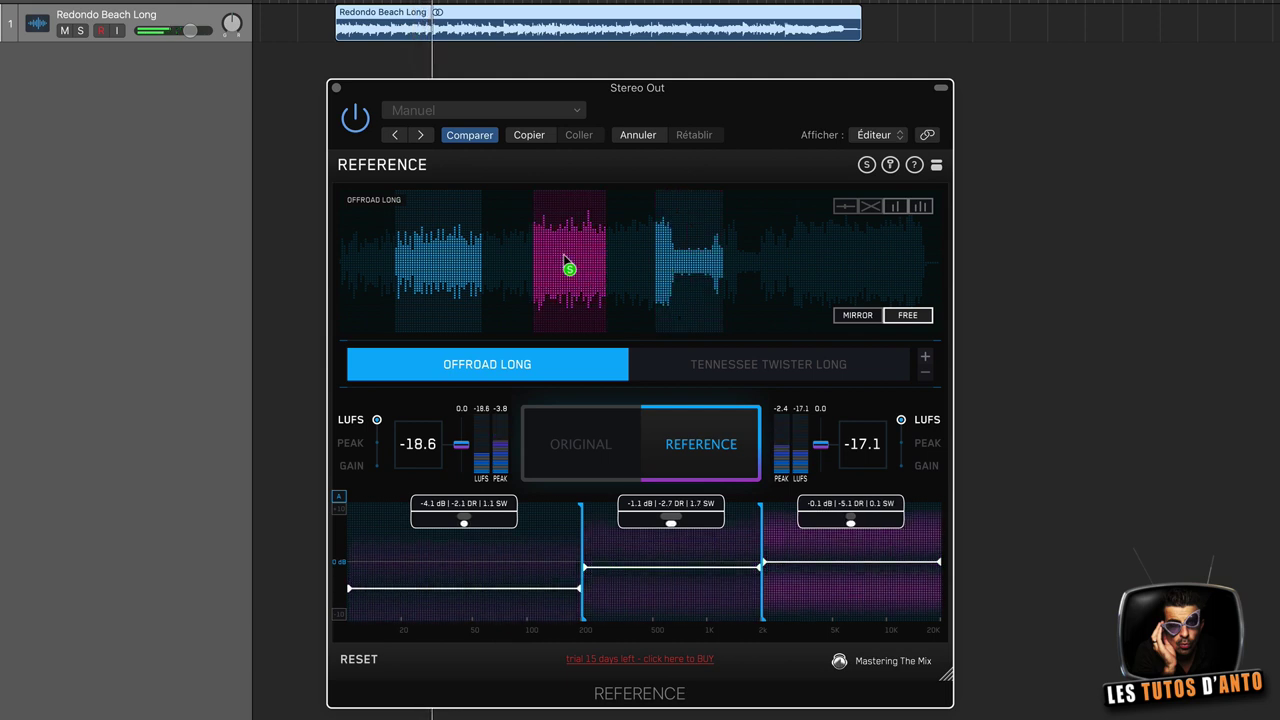
click(433, 253)
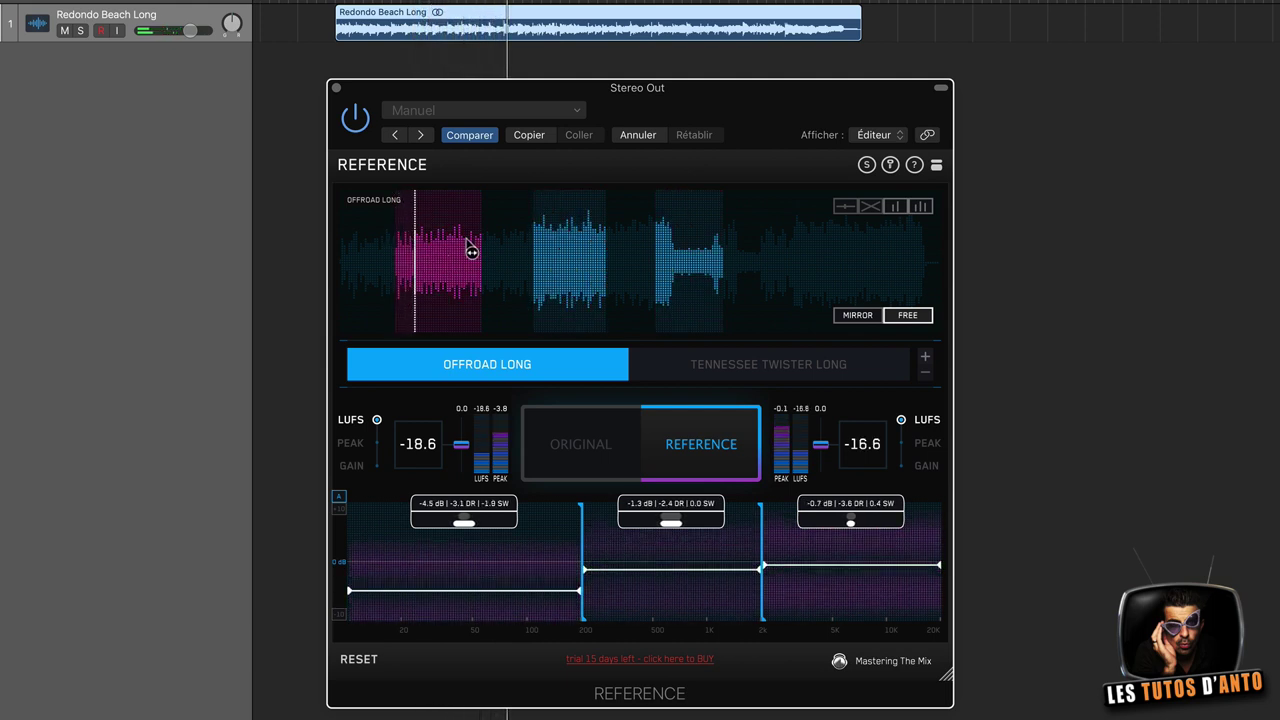
Step: Compare the first loop with the original, return to the reference, and replay the project briefly
click(572, 442)
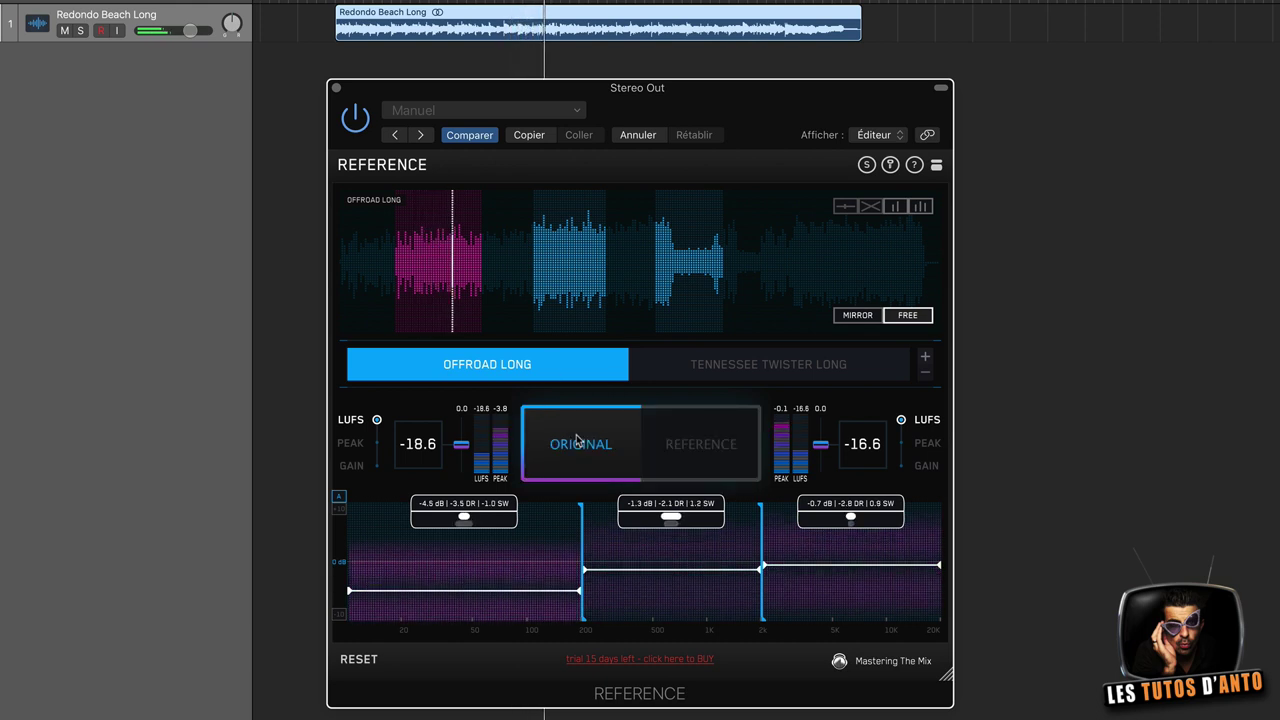
click(697, 452)
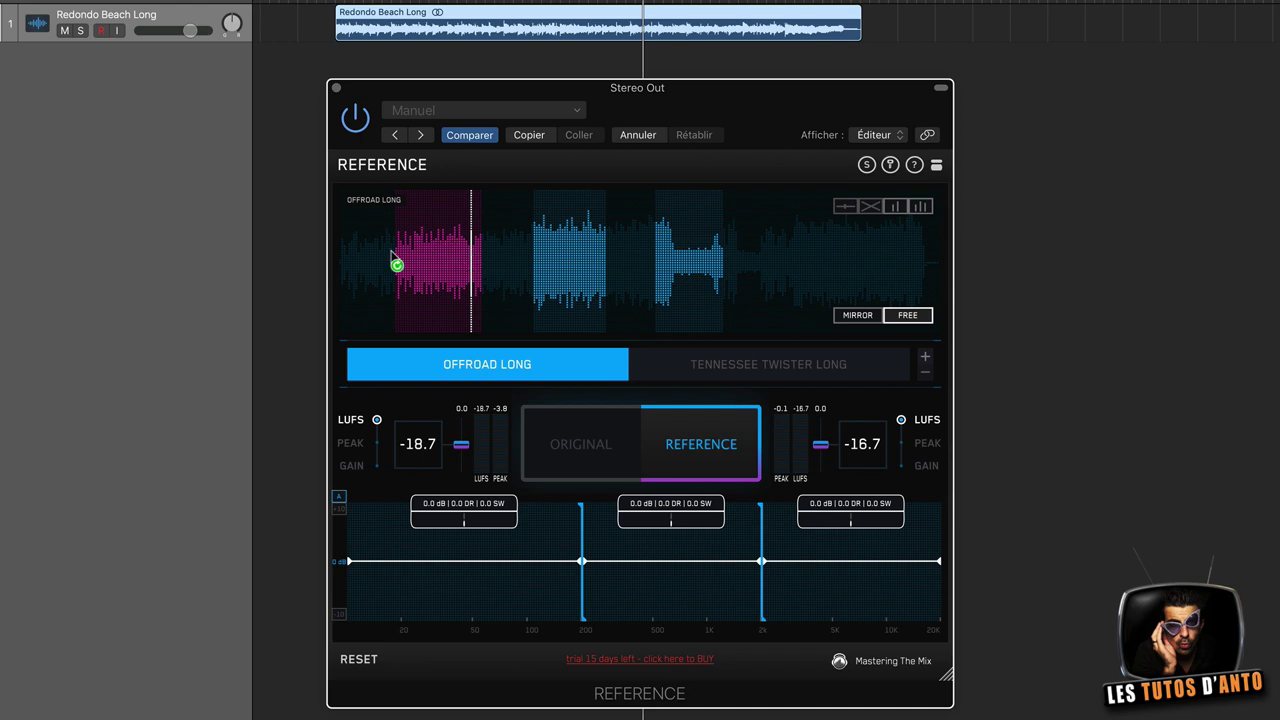
key(space)
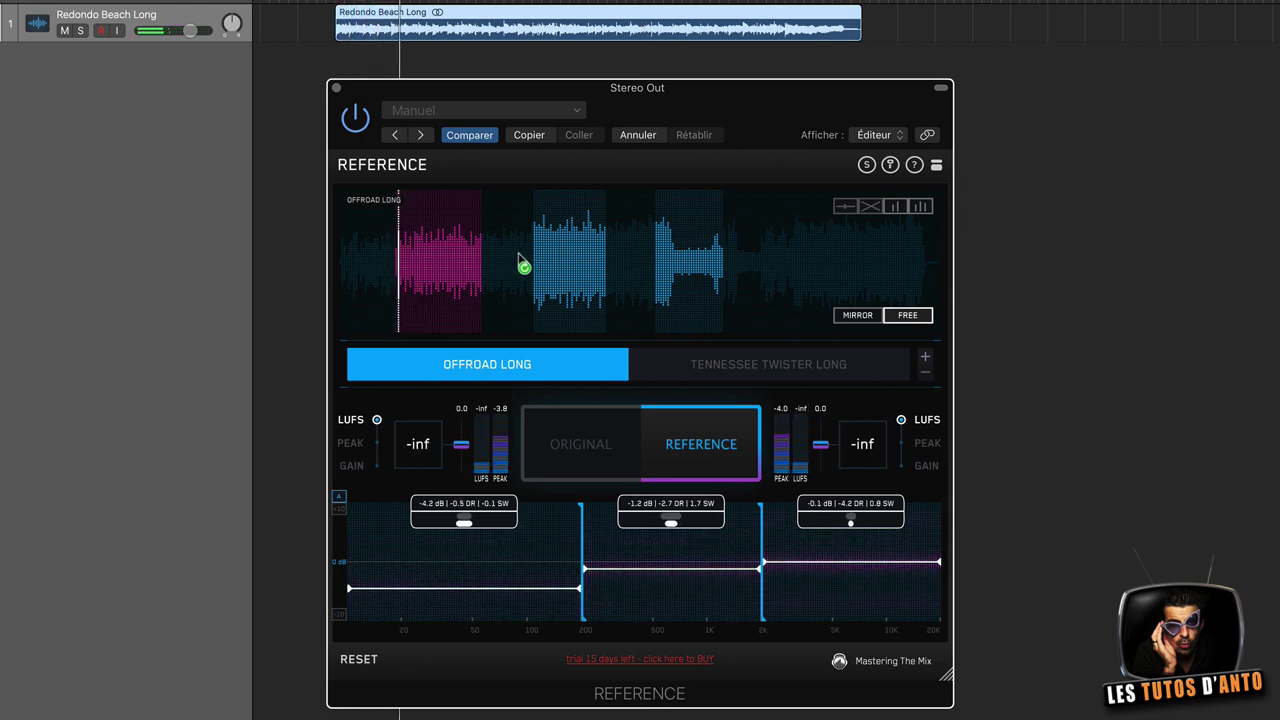
key(space)
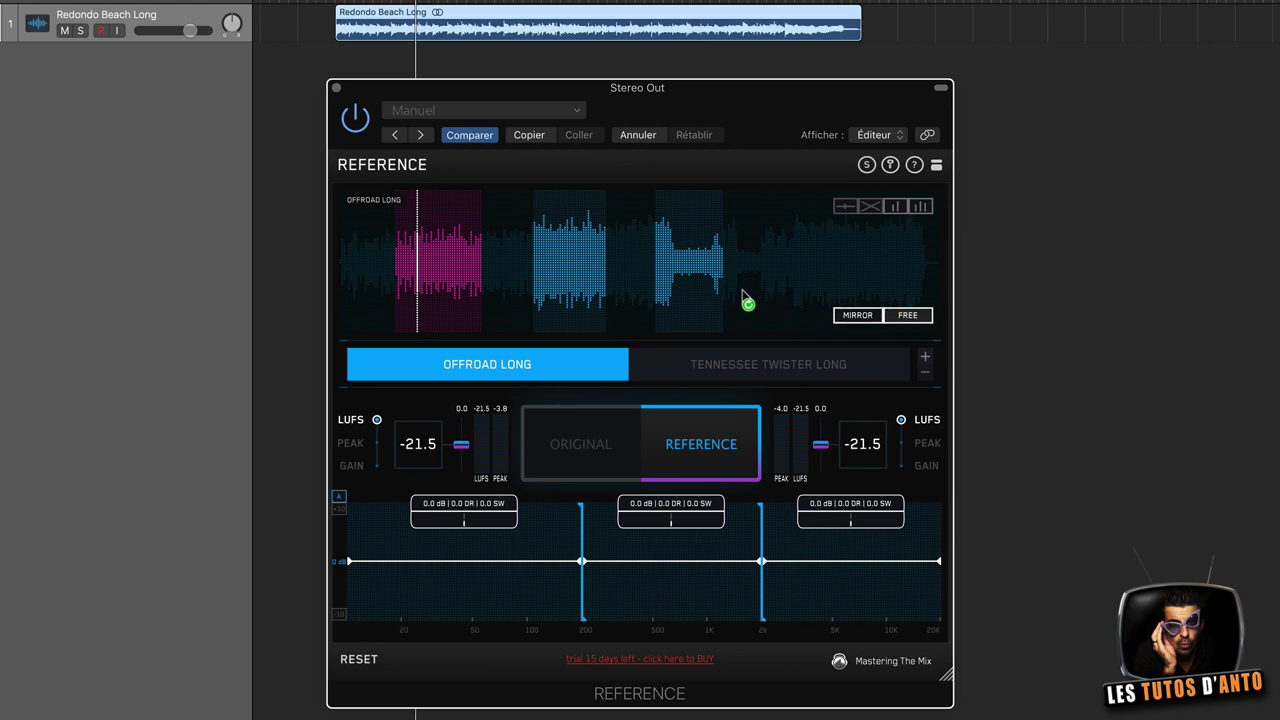
Step: Delete all three loops from the OFFROAD LONG waveform
double_click(692, 267)
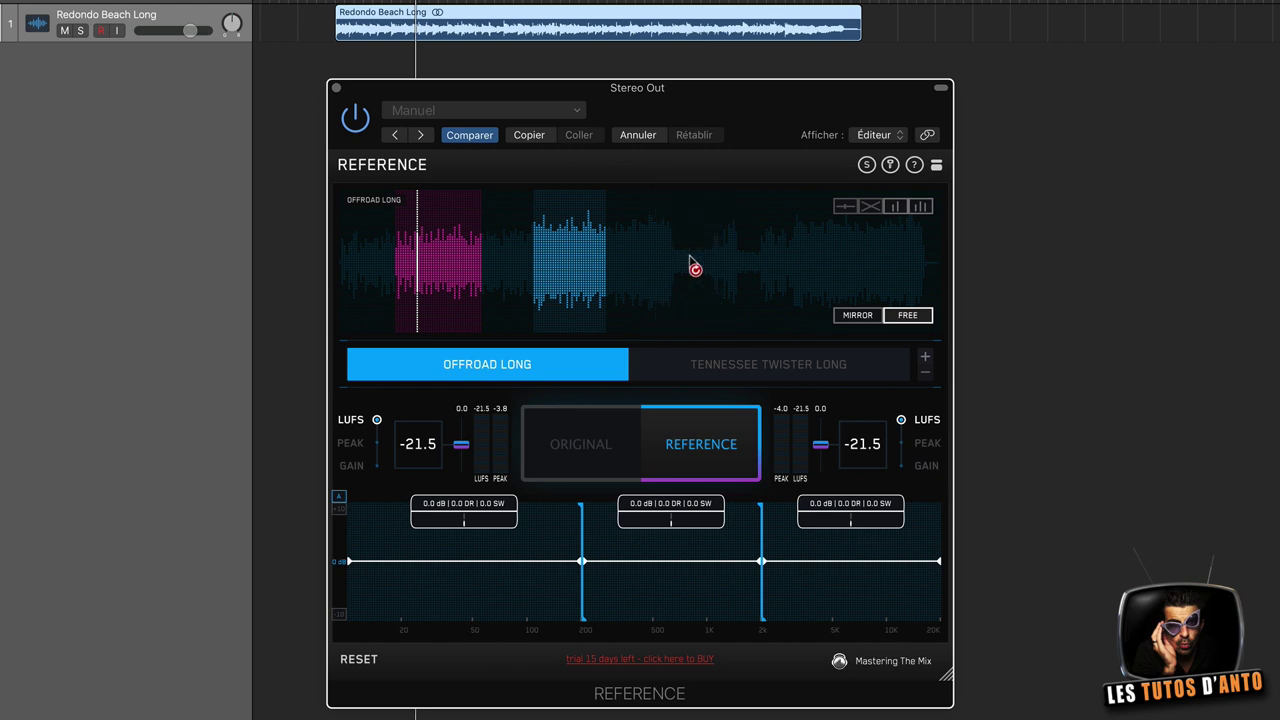
double_click(592, 262)
double_click(455, 240)
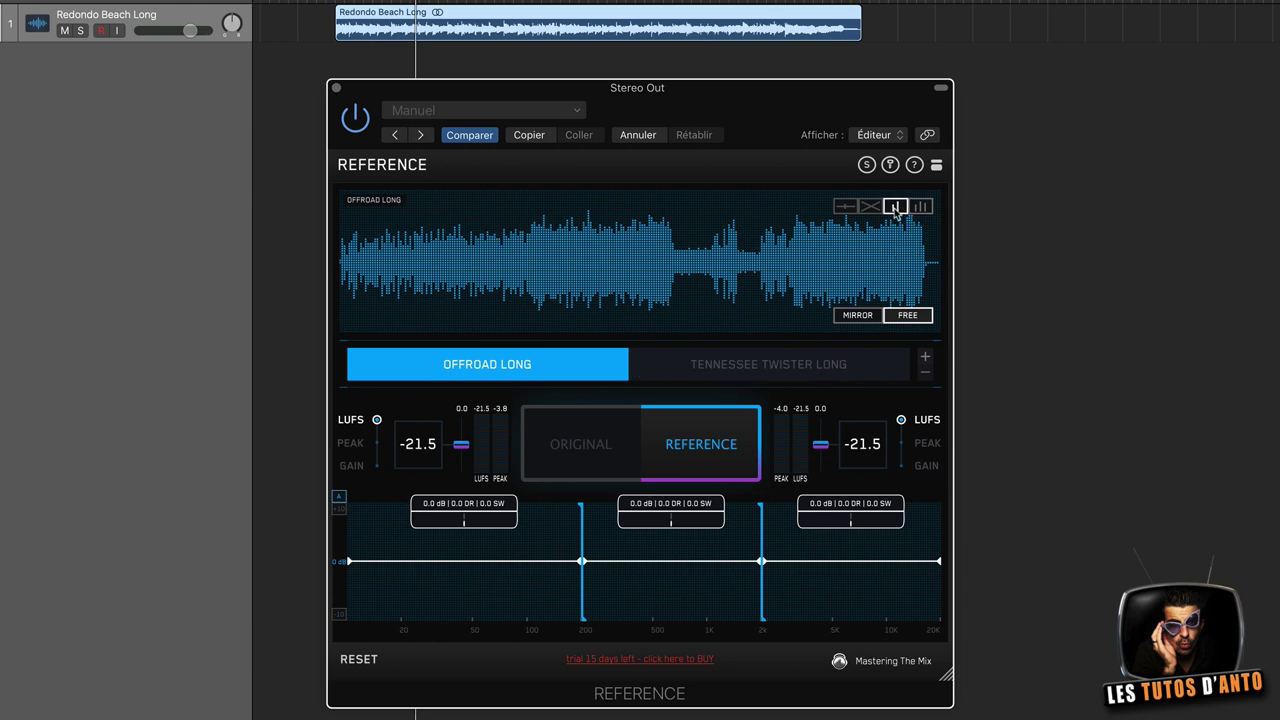
Step: Turn on level matching for OFFROAD LONG and compare the reference with the original during playback, ending on the original
click(903, 242)
key(space)
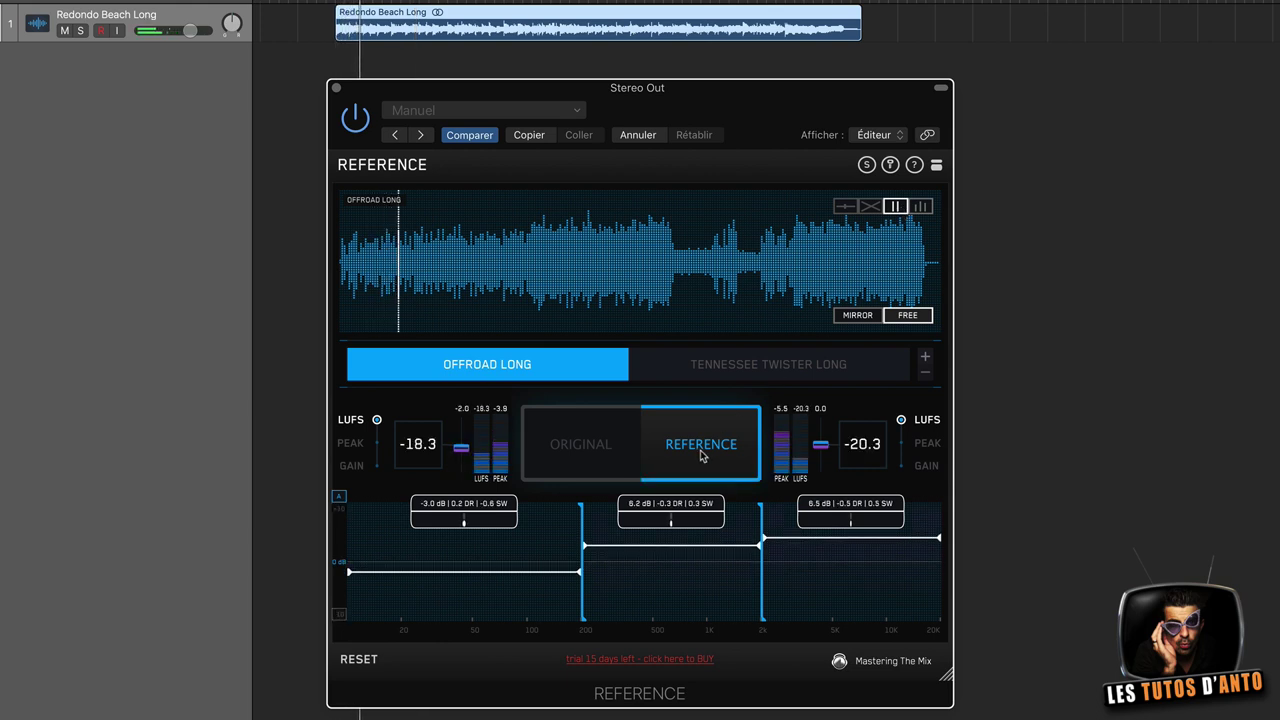
click(585, 437)
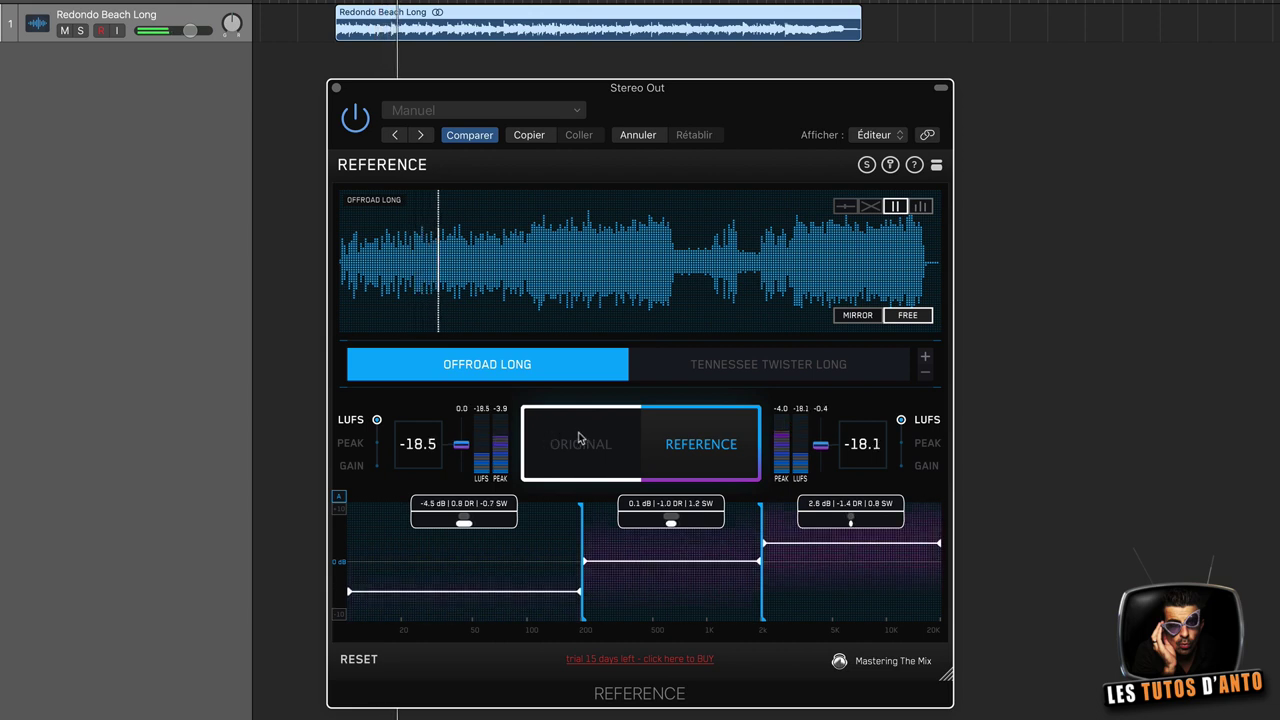
click(580, 437)
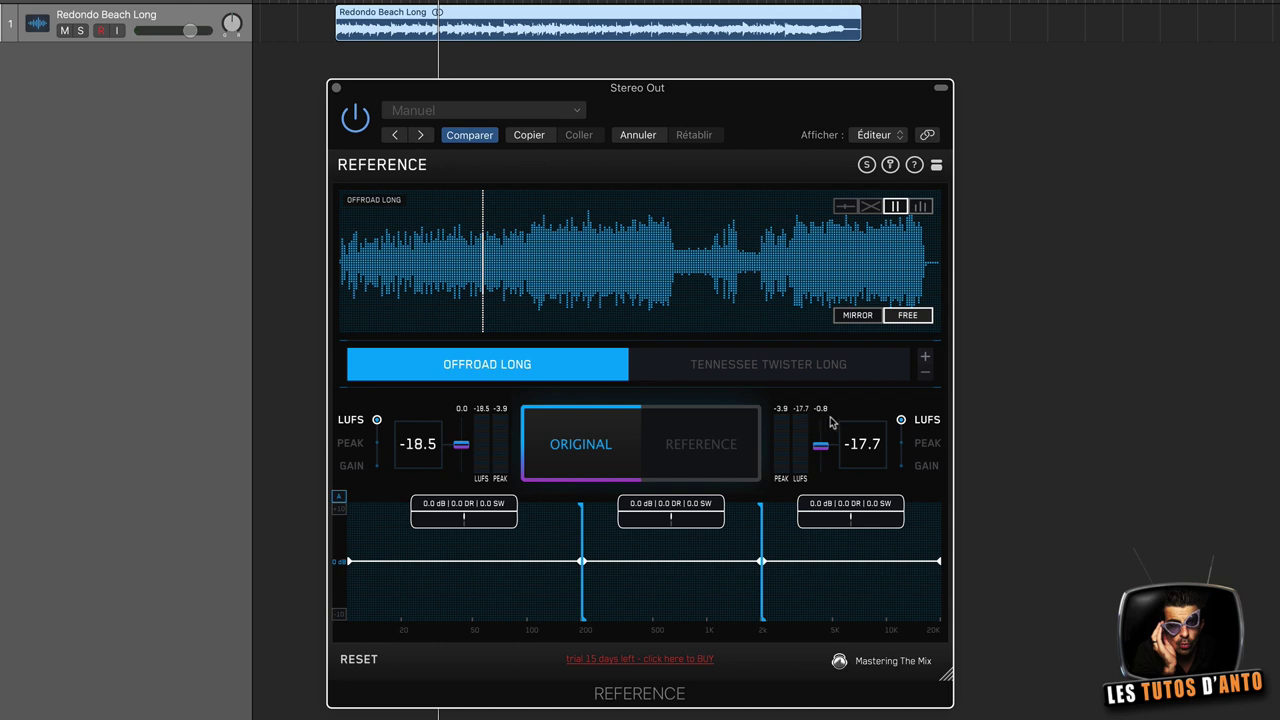
key(space)
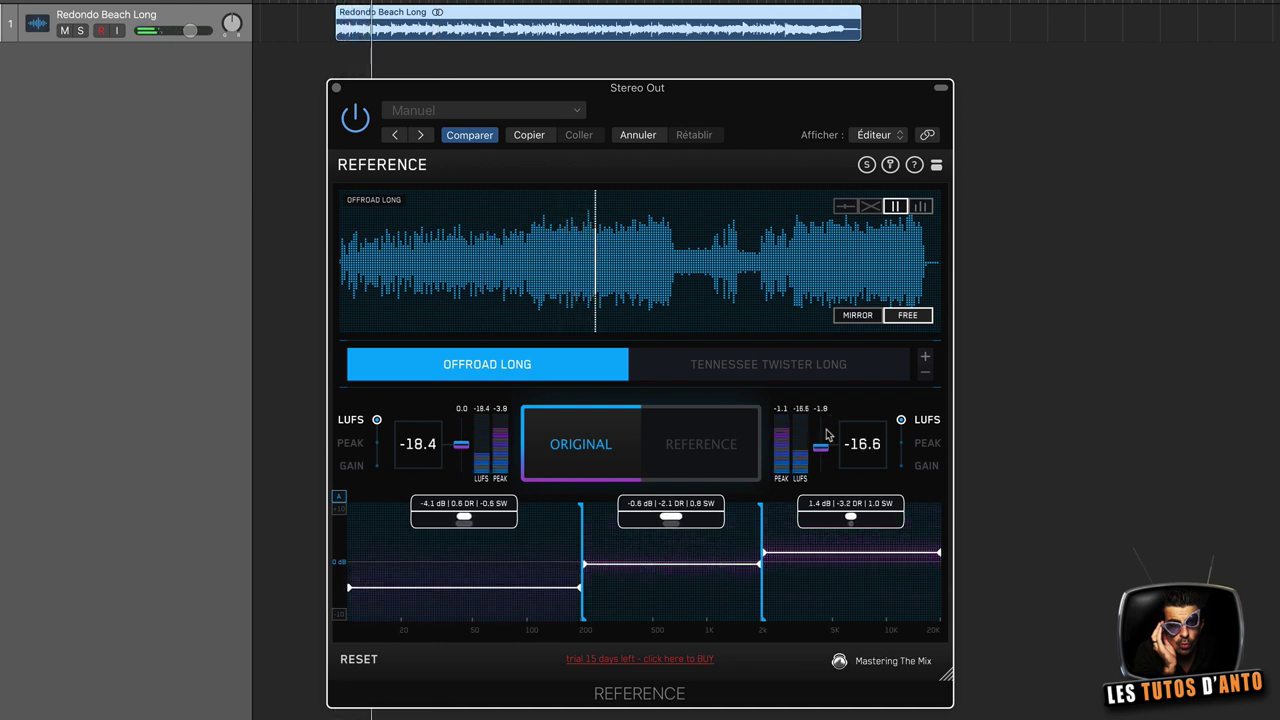
click(689, 428)
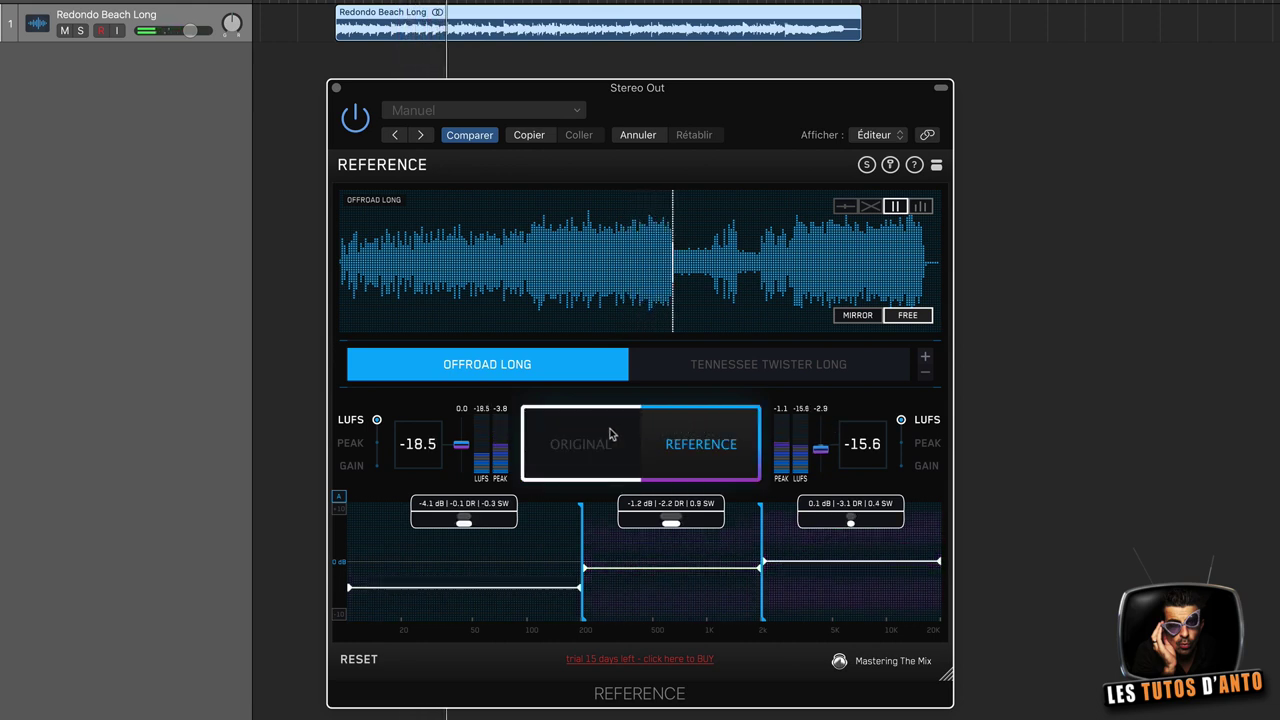
click(588, 431)
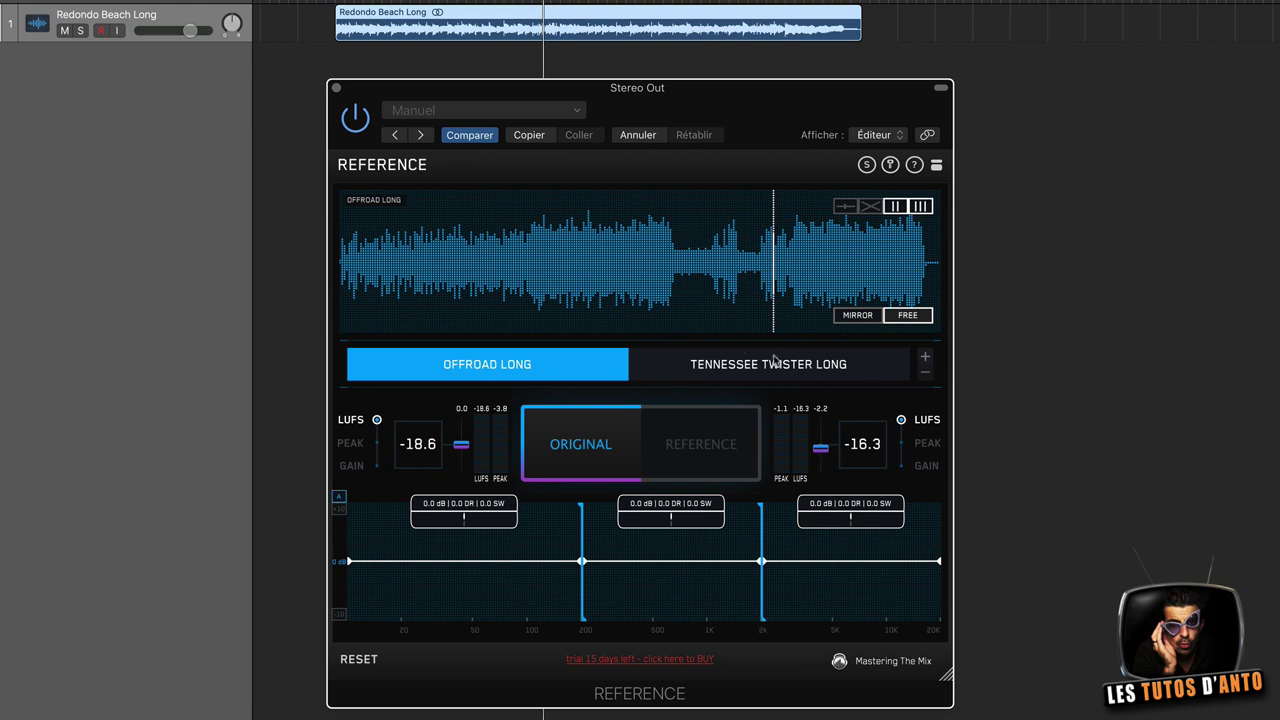
Step: With level matching on for all references, play the project and compare OFFROAD LONG with the original
key(space)
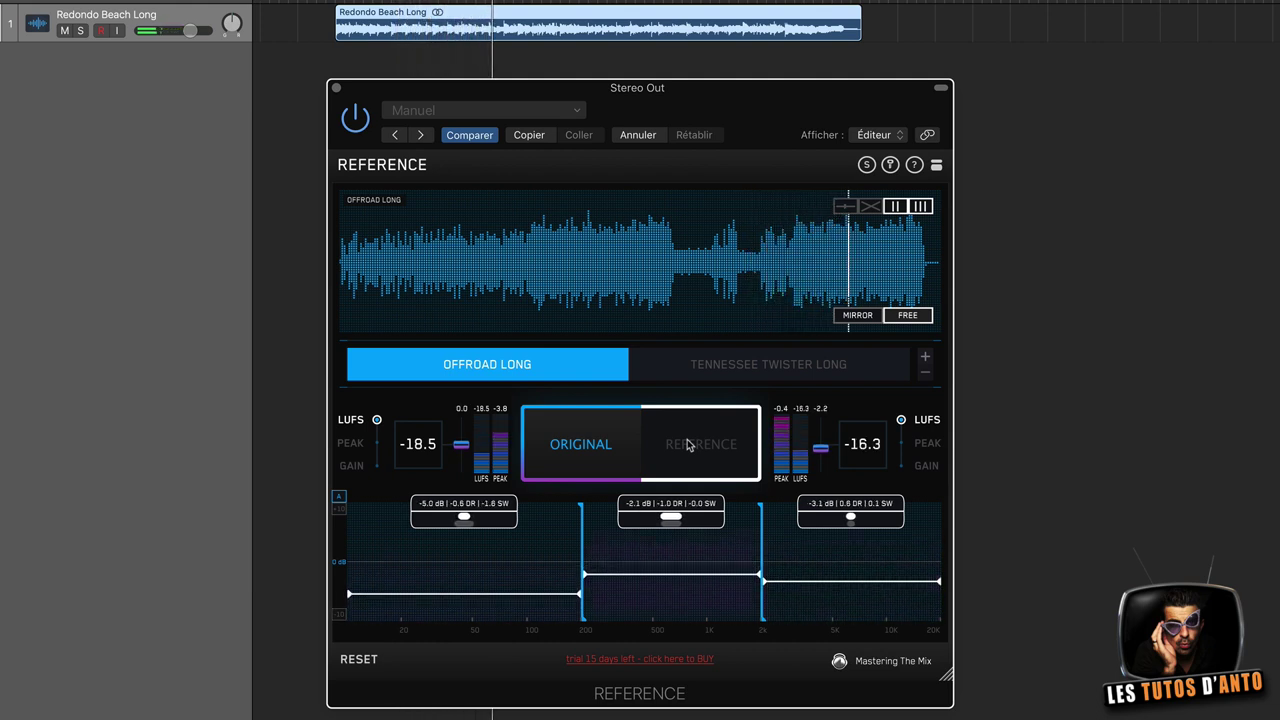
click(688, 445)
click(588, 445)
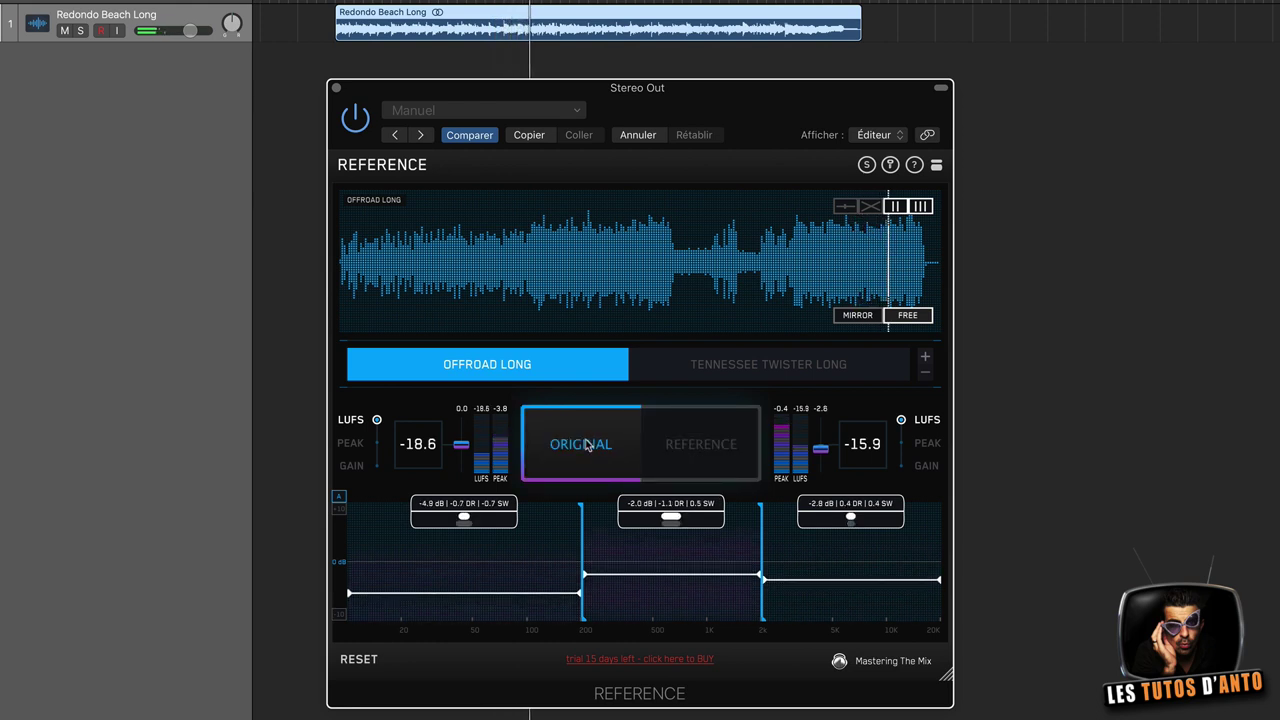
Step: Alternate the monitored reference between TENNESSEE TWISTER LONG and OFFROAD LONG during playback, and return to the original
click(738, 364)
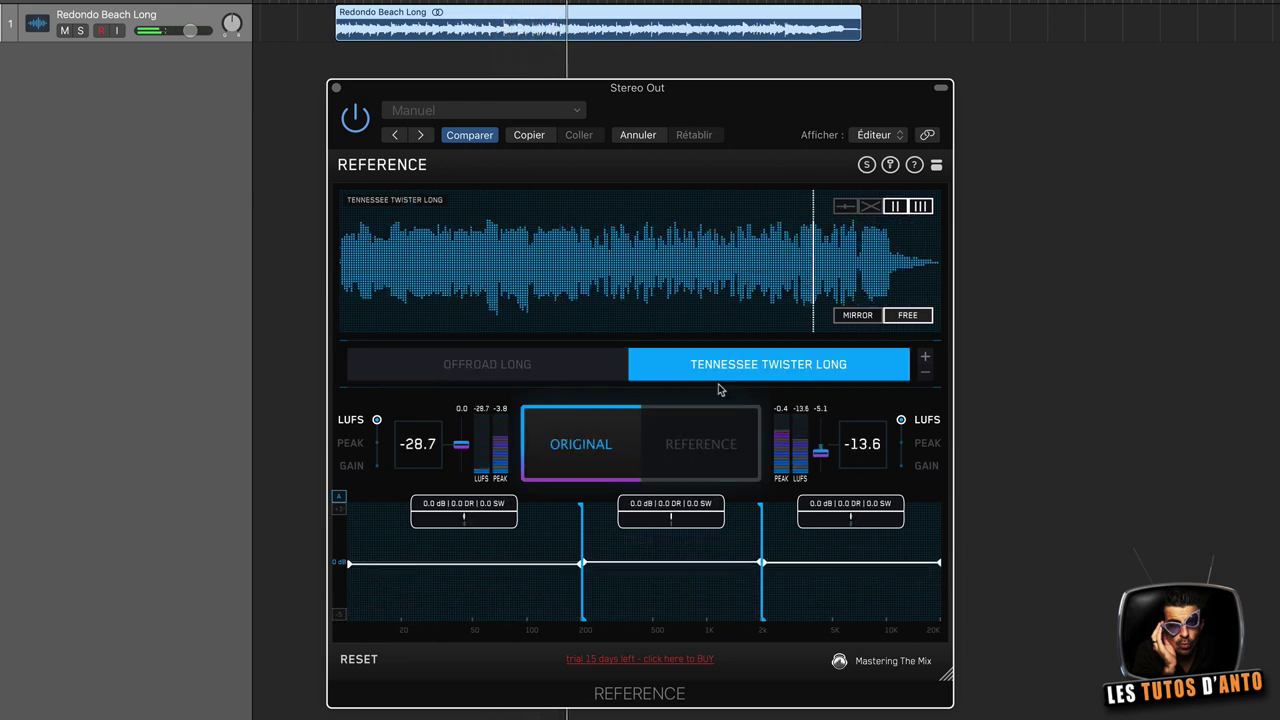
click(694, 445)
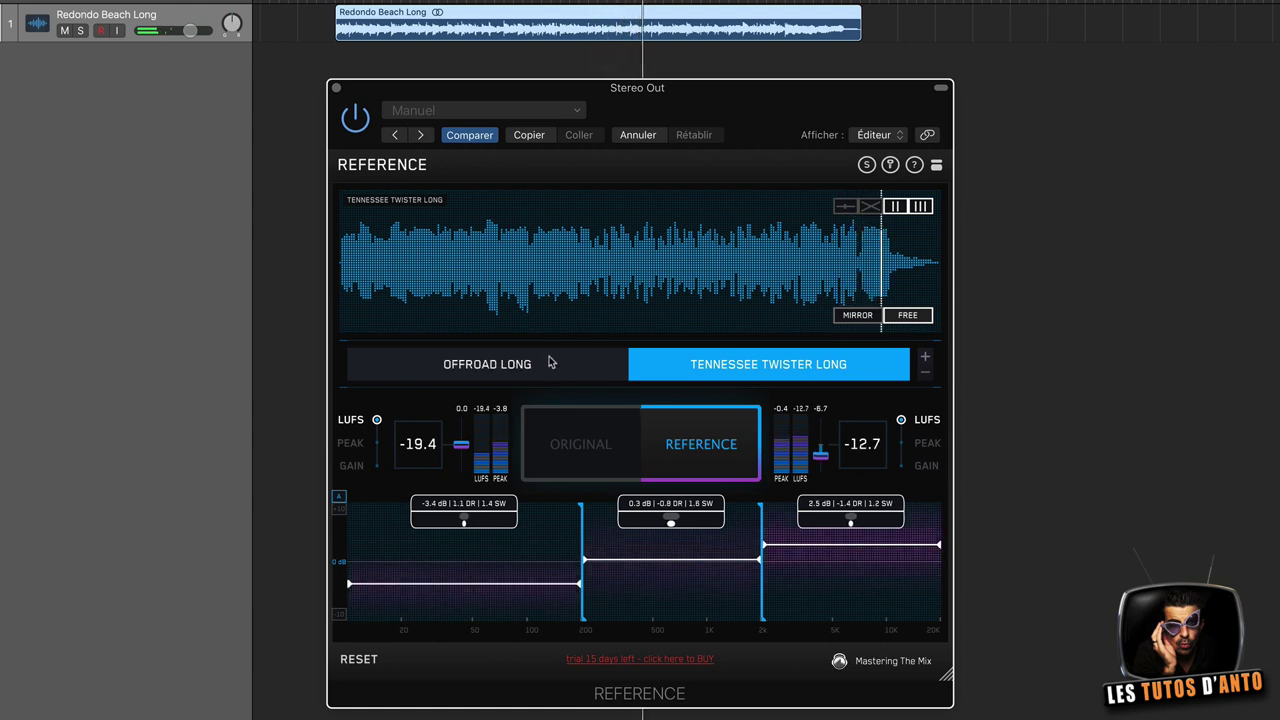
click(578, 365)
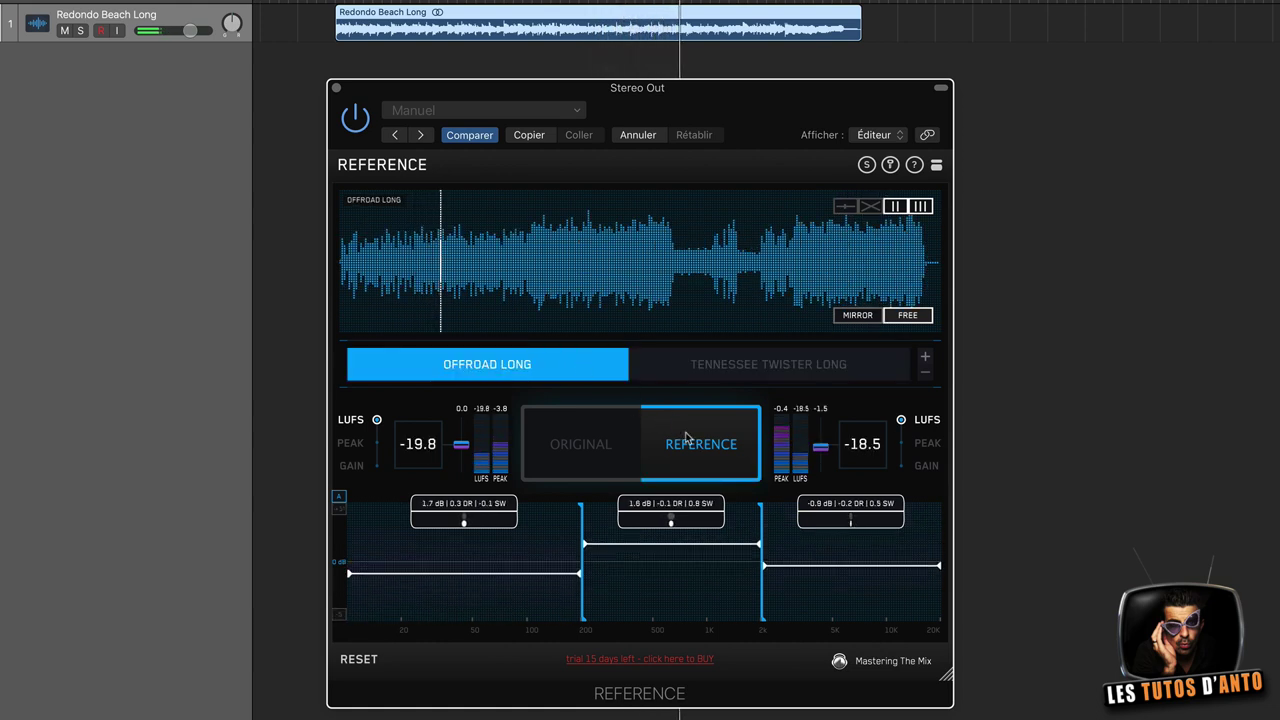
click(765, 365)
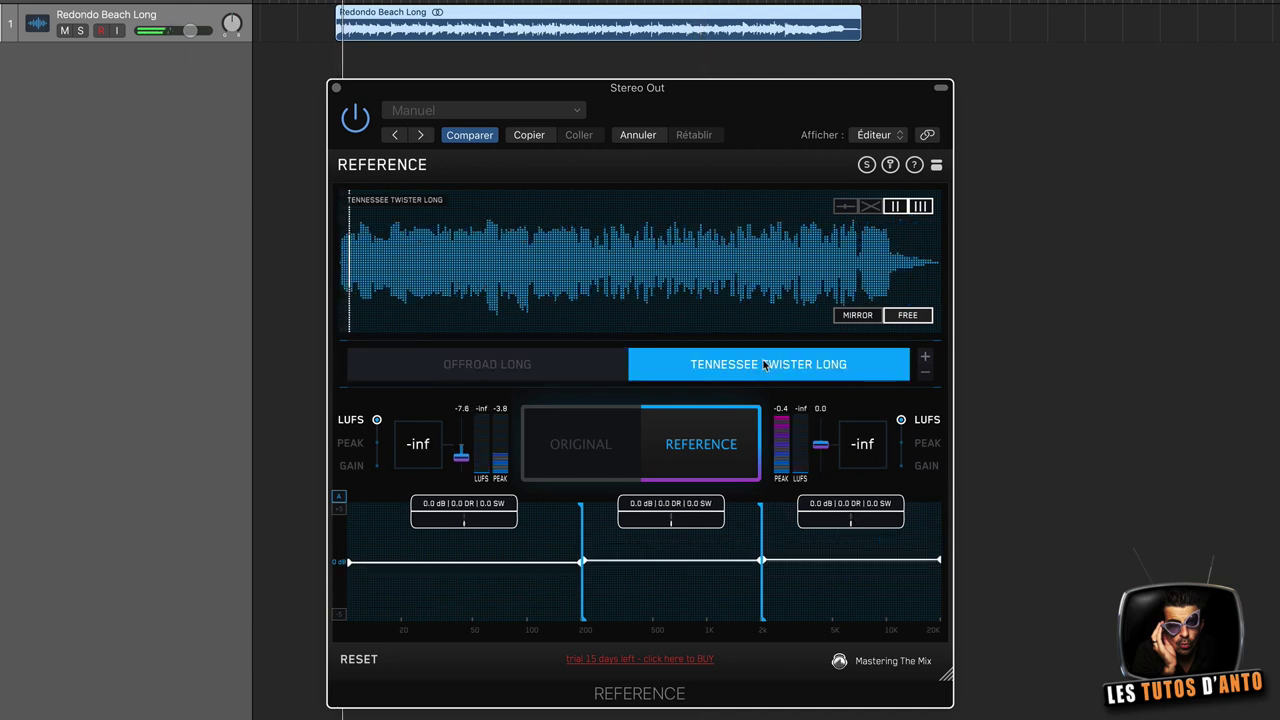
click(506, 367)
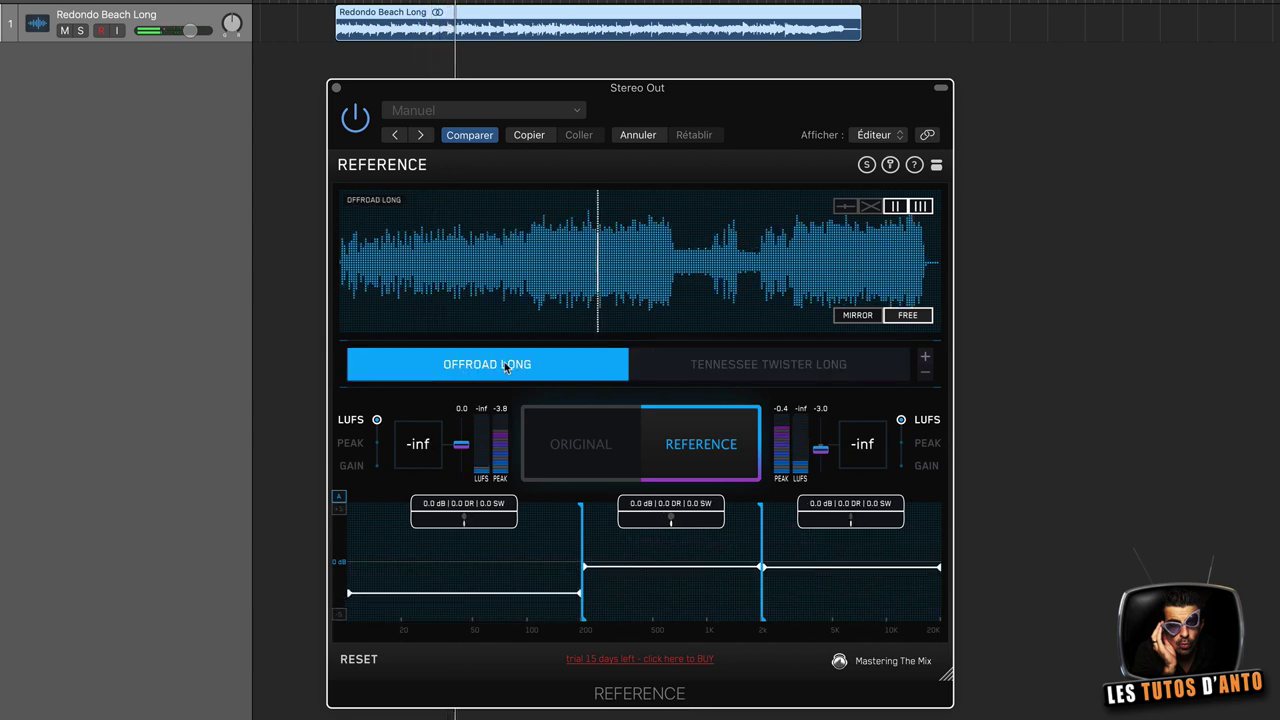
click(579, 457)
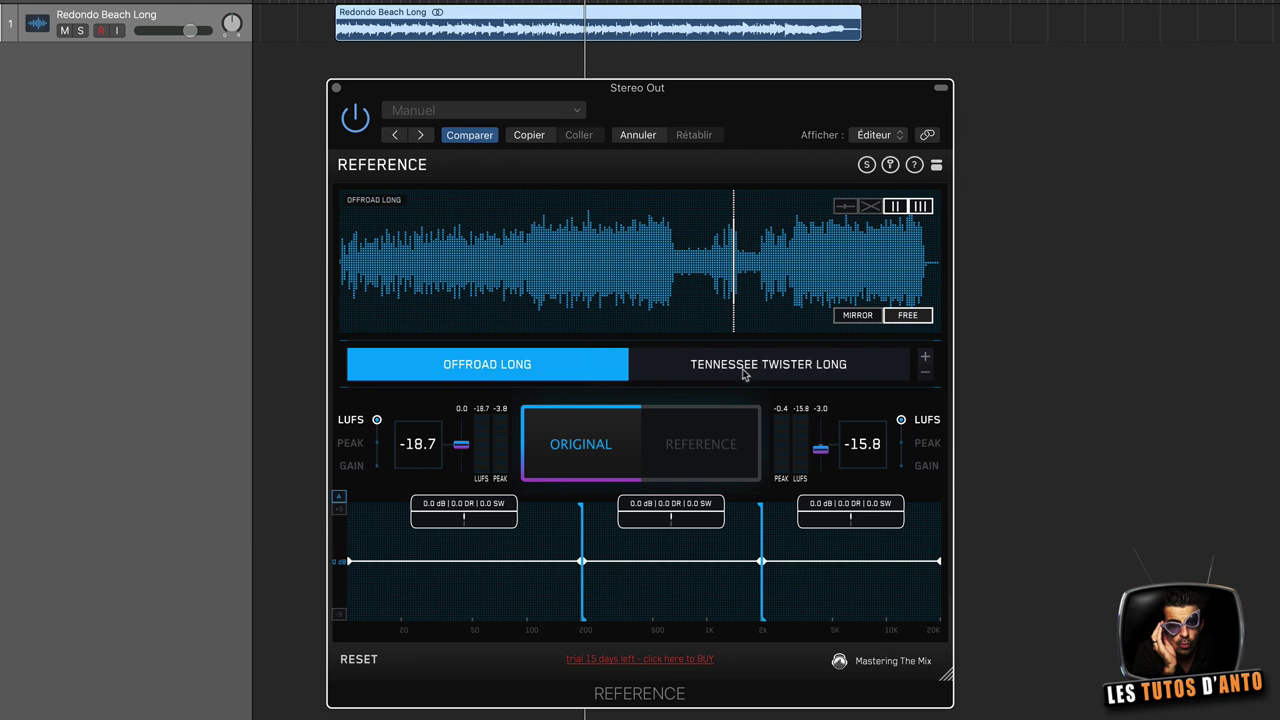
Step: Remove both reference tracks and load REDONDO BEACH LONG as the only reference
click(925, 372)
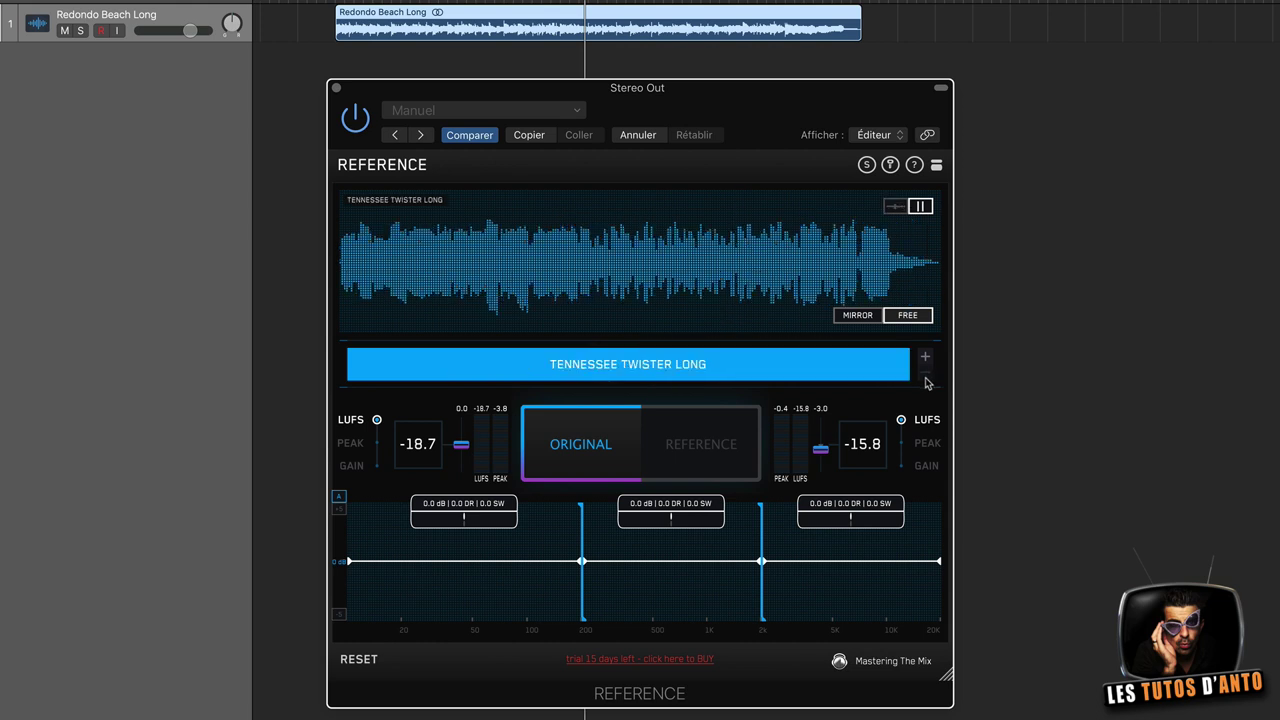
click(926, 380)
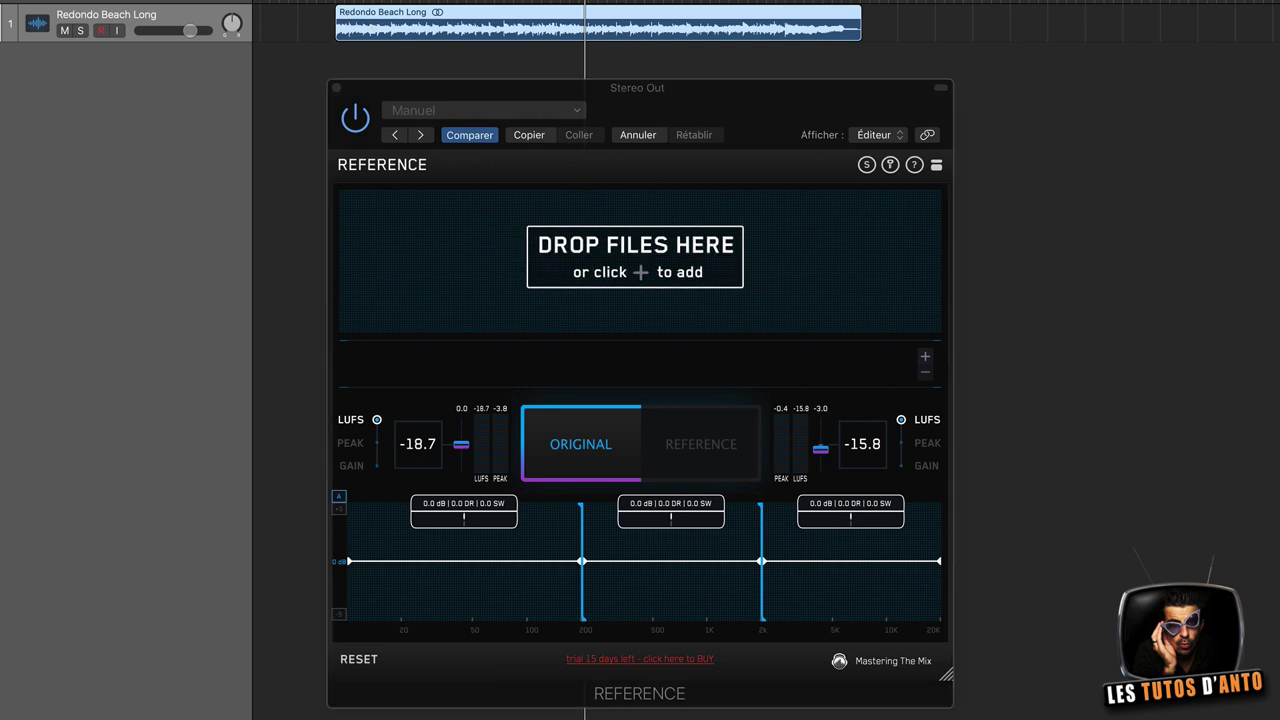
drag(900, 360, 645, 244)
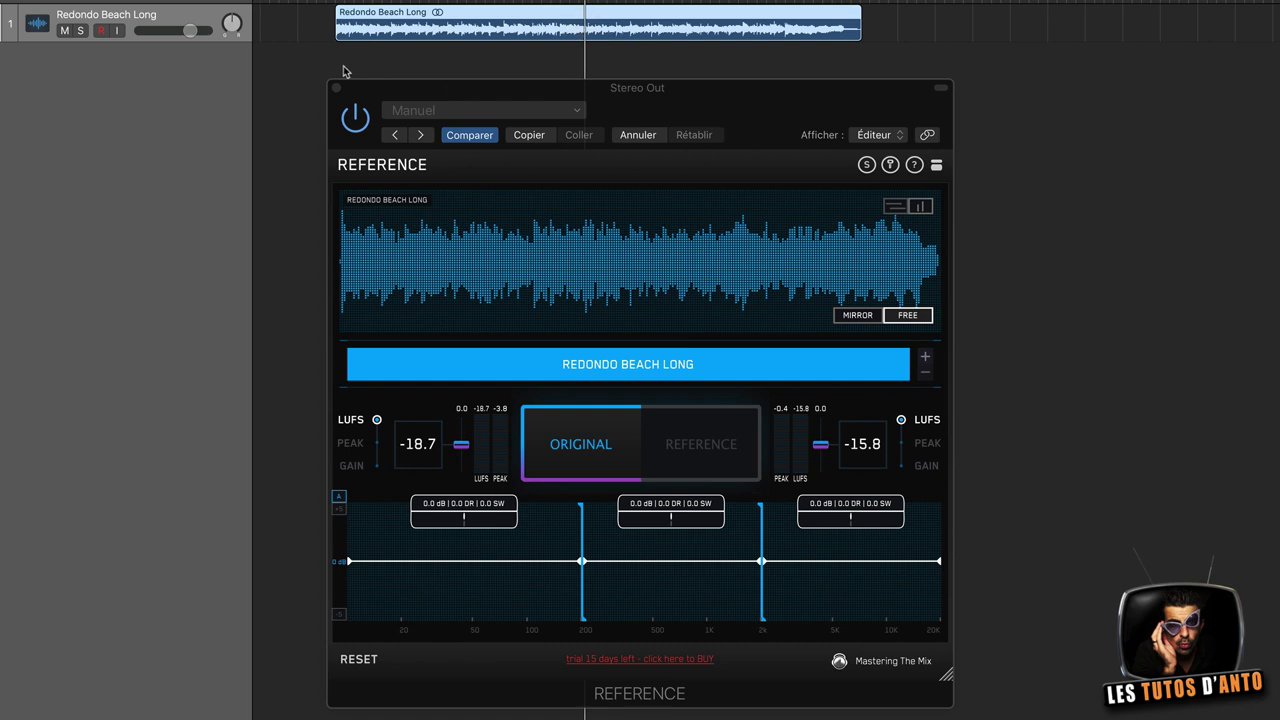
Step: Play the project in FREE mode and jump to different playback points along the REDONDO BEACH LONG waveform
click(890, 92)
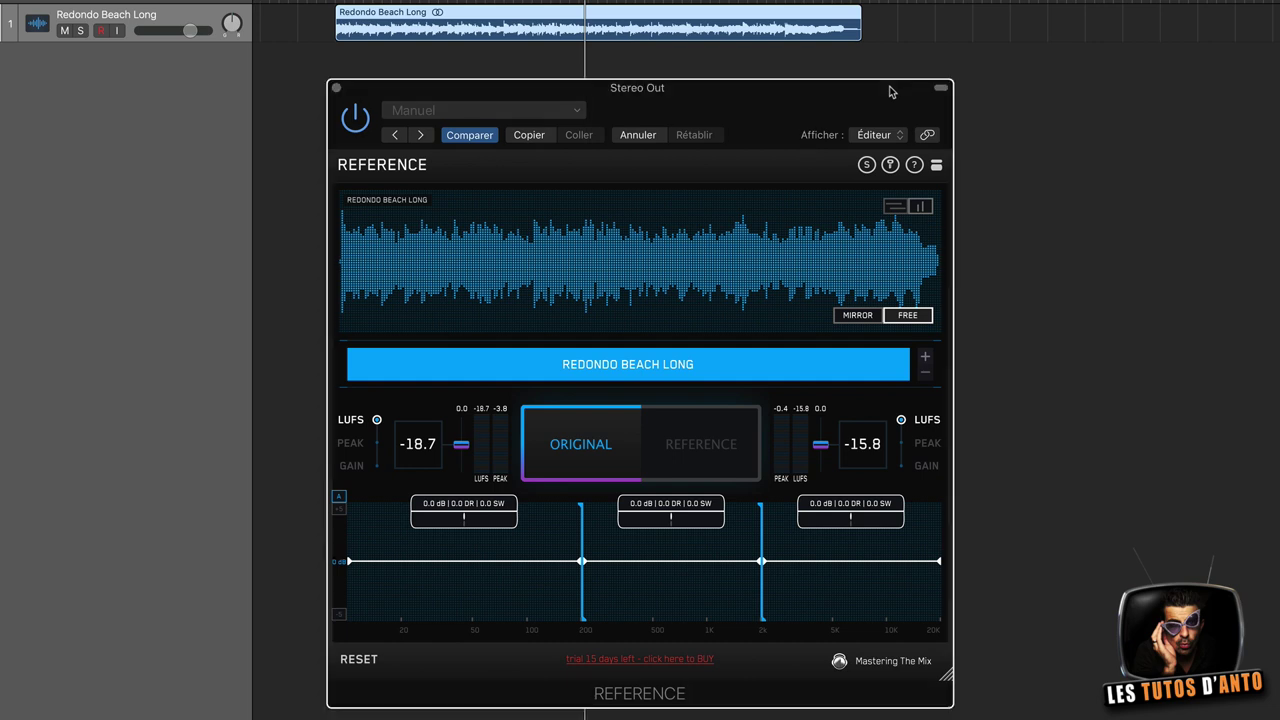
key(space)
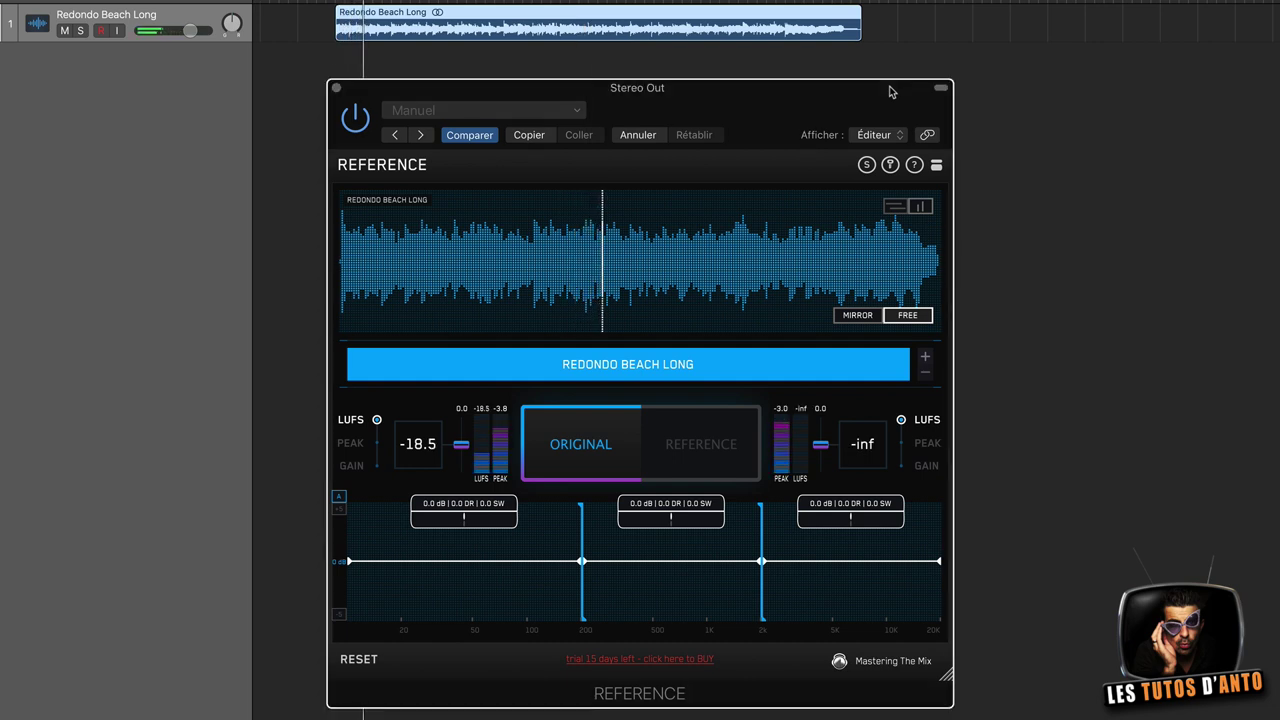
click(634, 271)
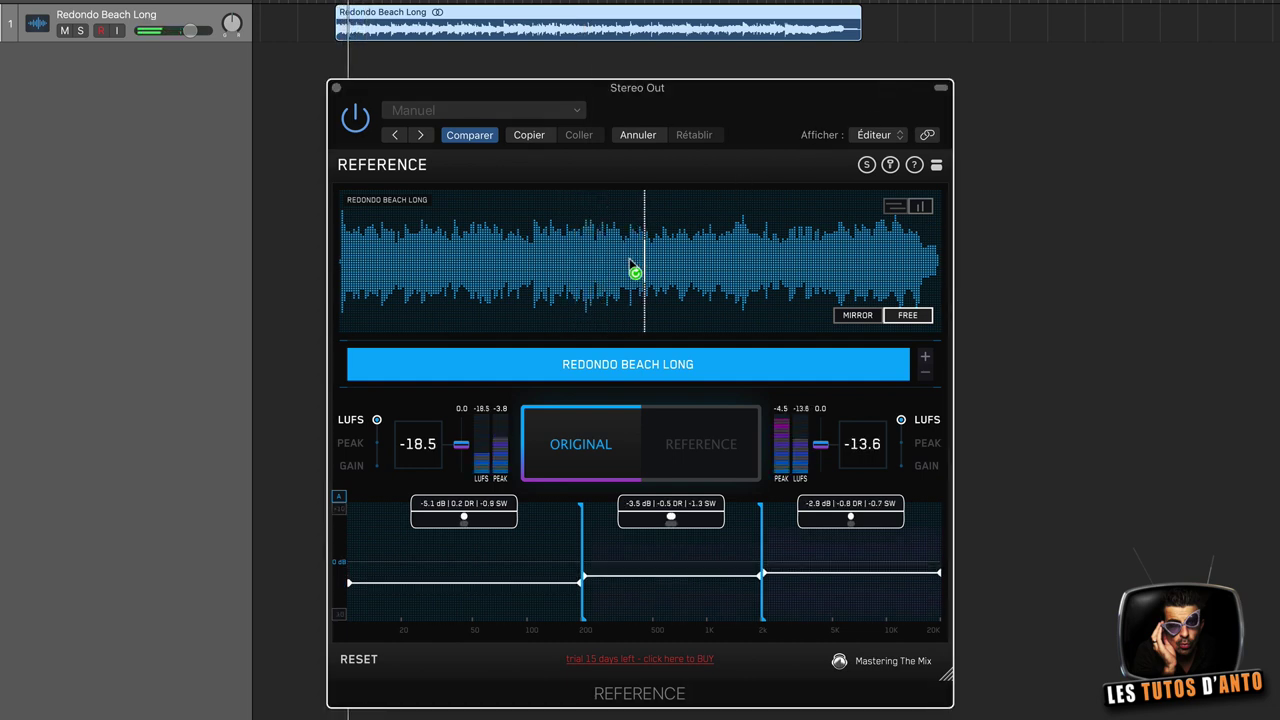
key(space)
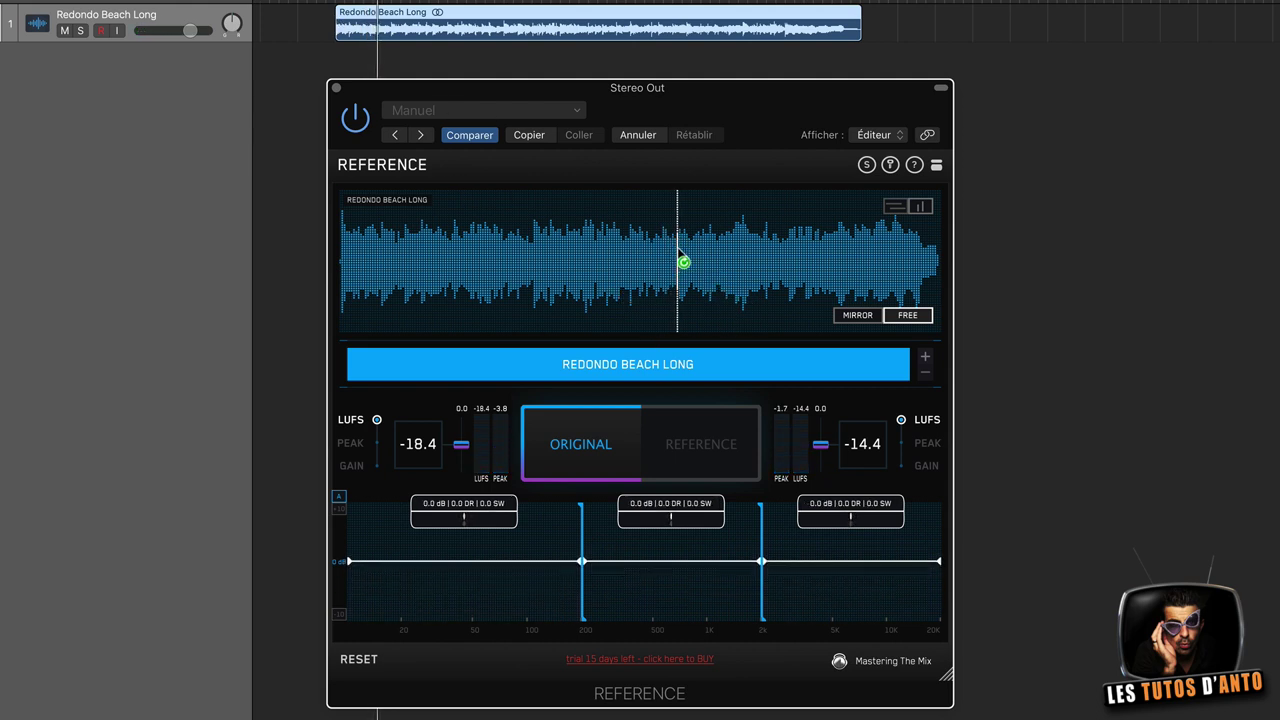
click(782, 296)
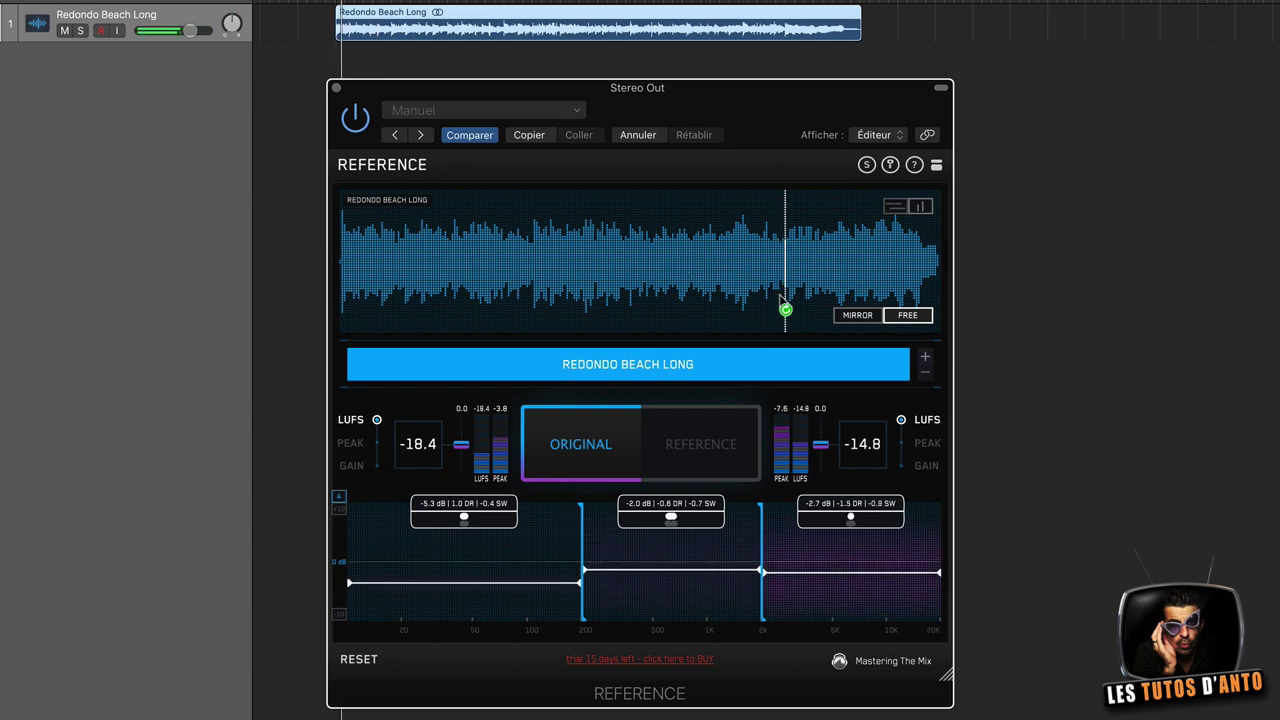
Step: Switch the reference playback to MIRROR mode and test it by playing and stopping the project
click(843, 314)
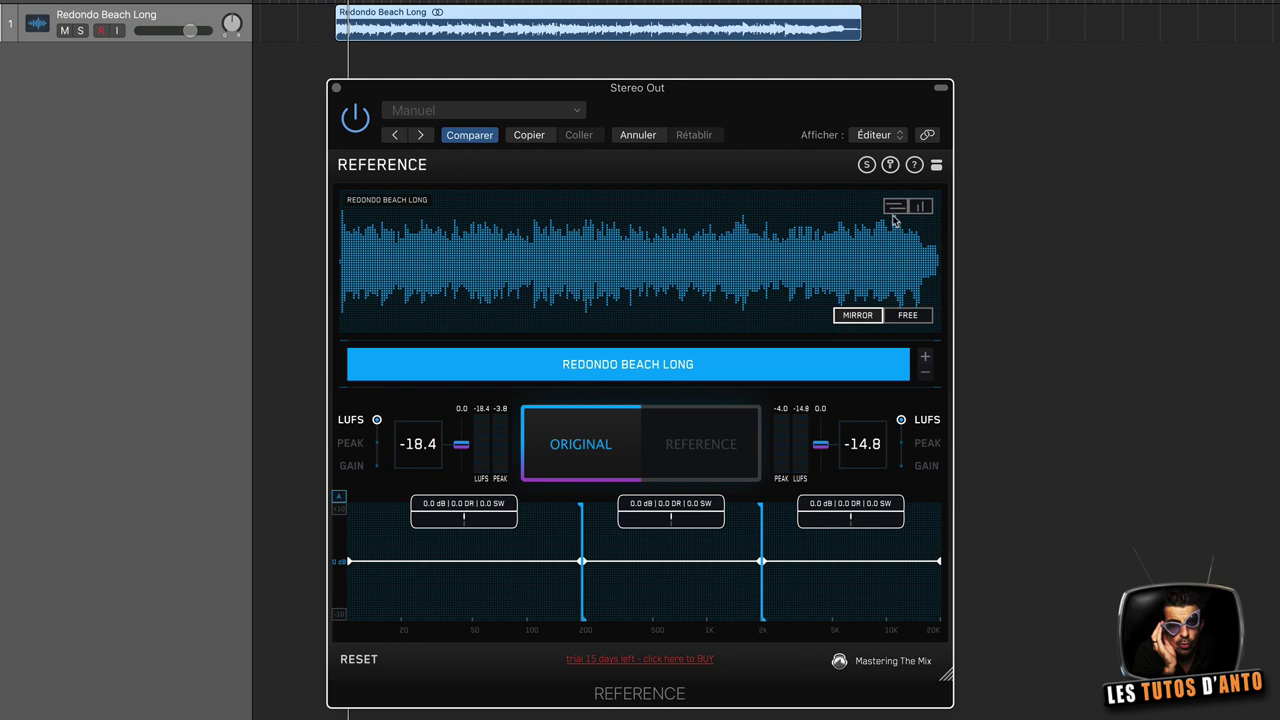
key(space)
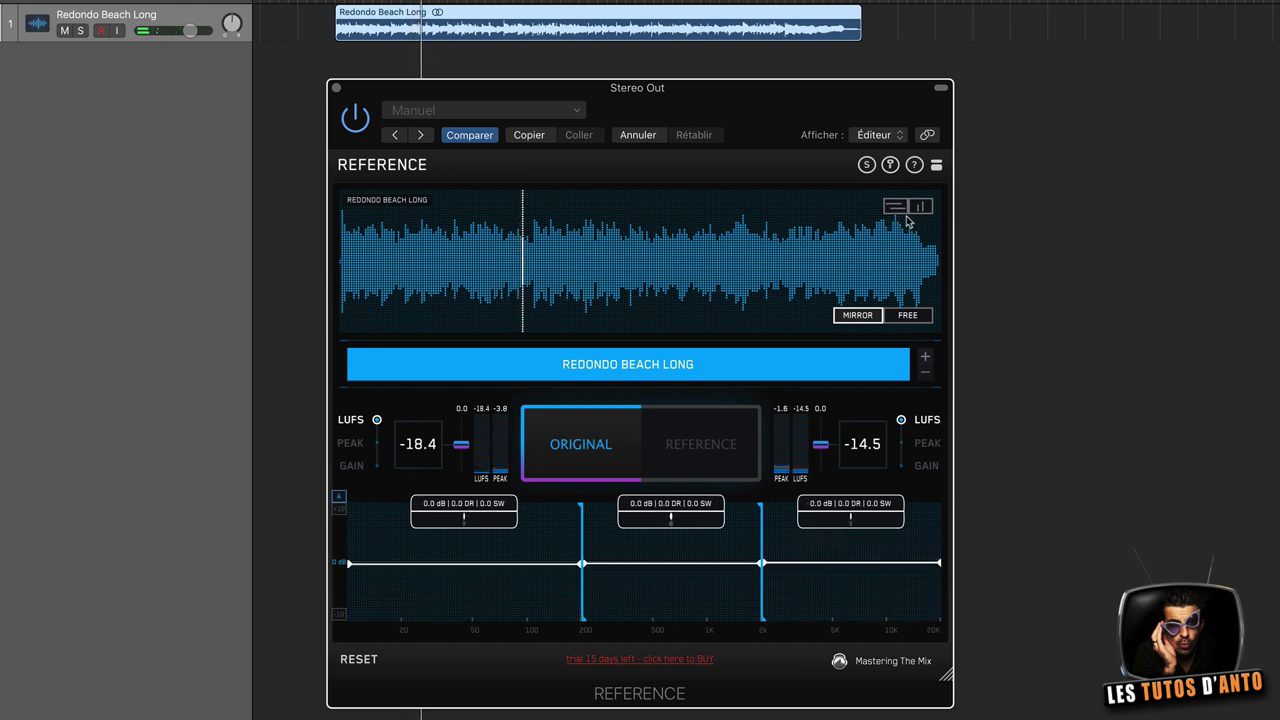
key(space)
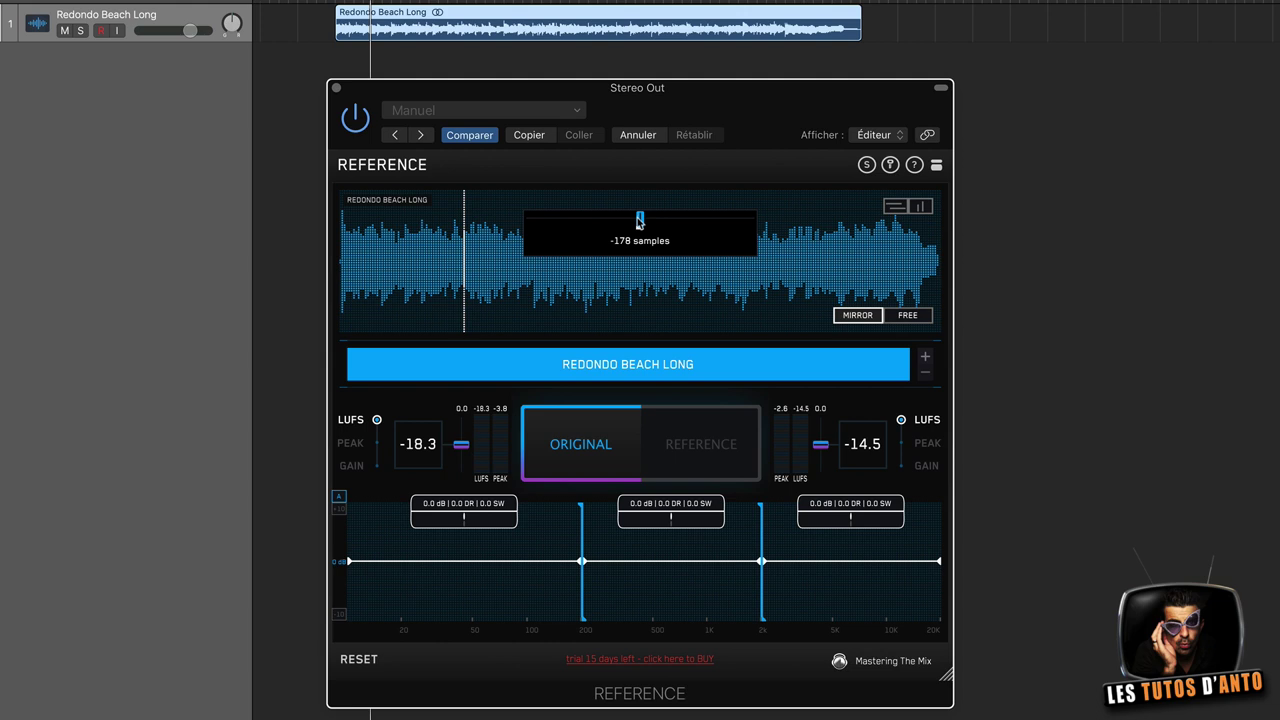
Step: Play the project in MIRROR mode, enable track alignment, and set the REDONDO BEACH LONG offset to -174550 samples
key(space)
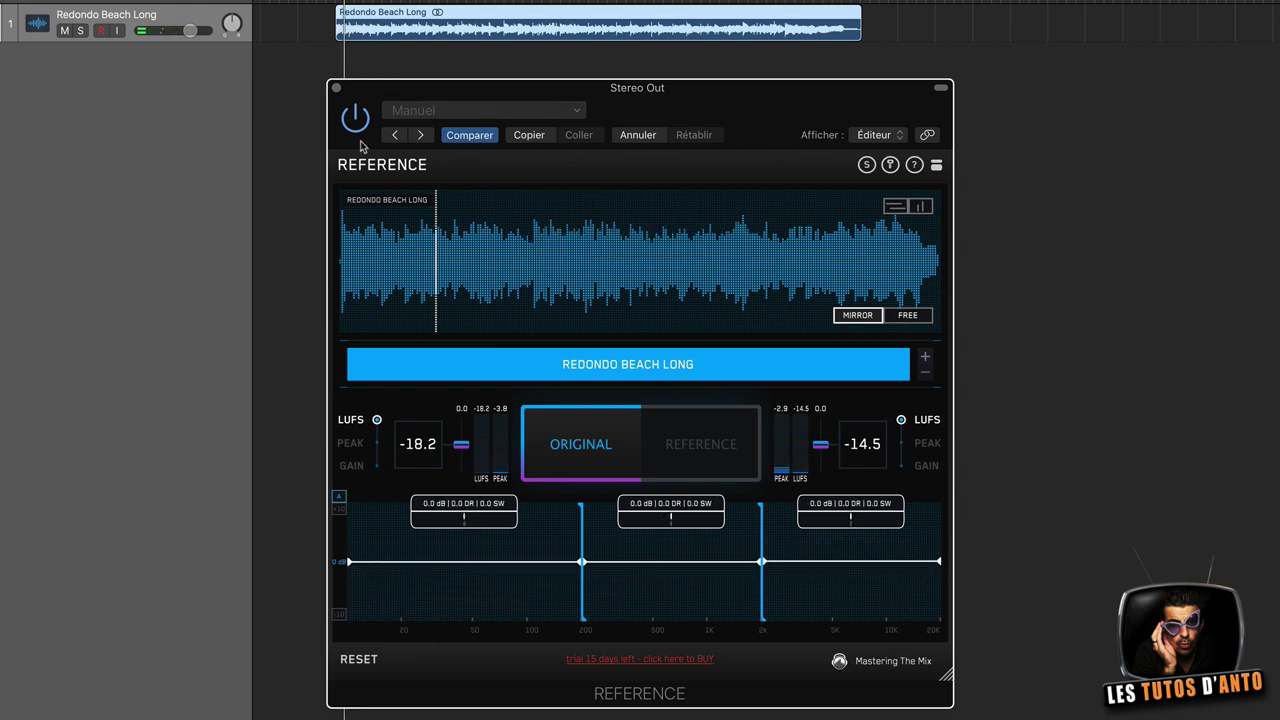
key(space)
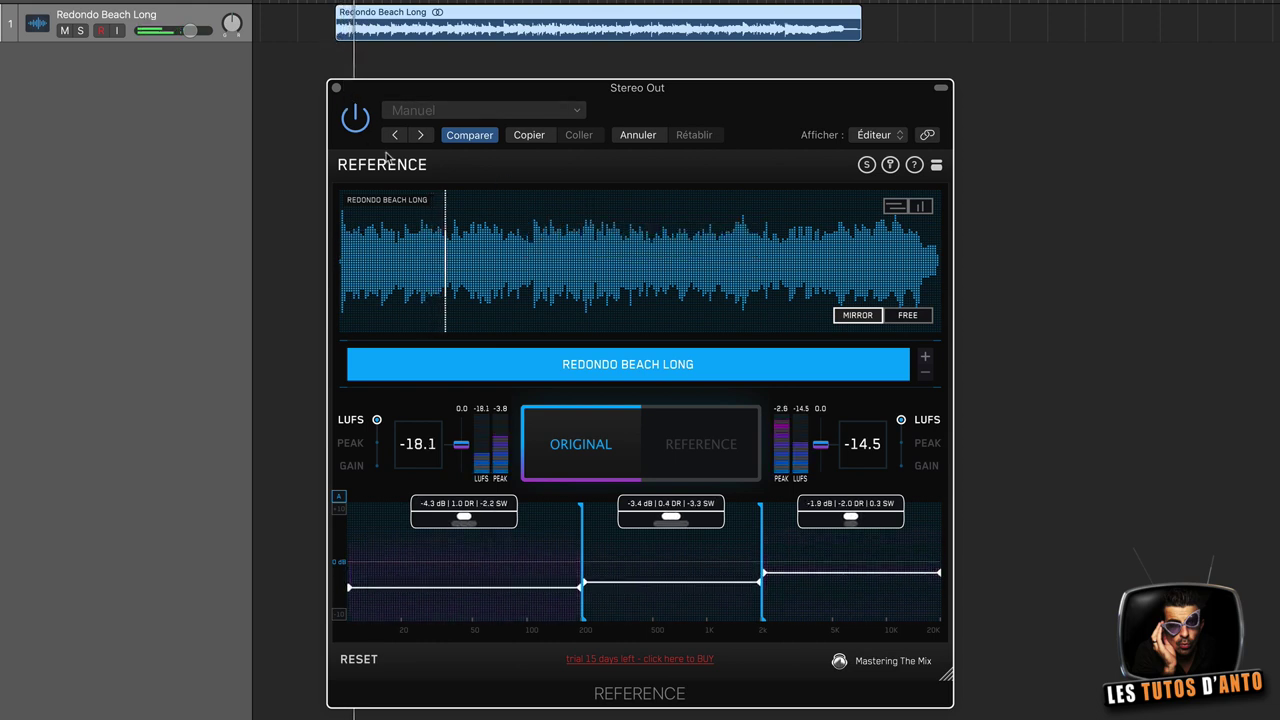
mouse_move(888, 205)
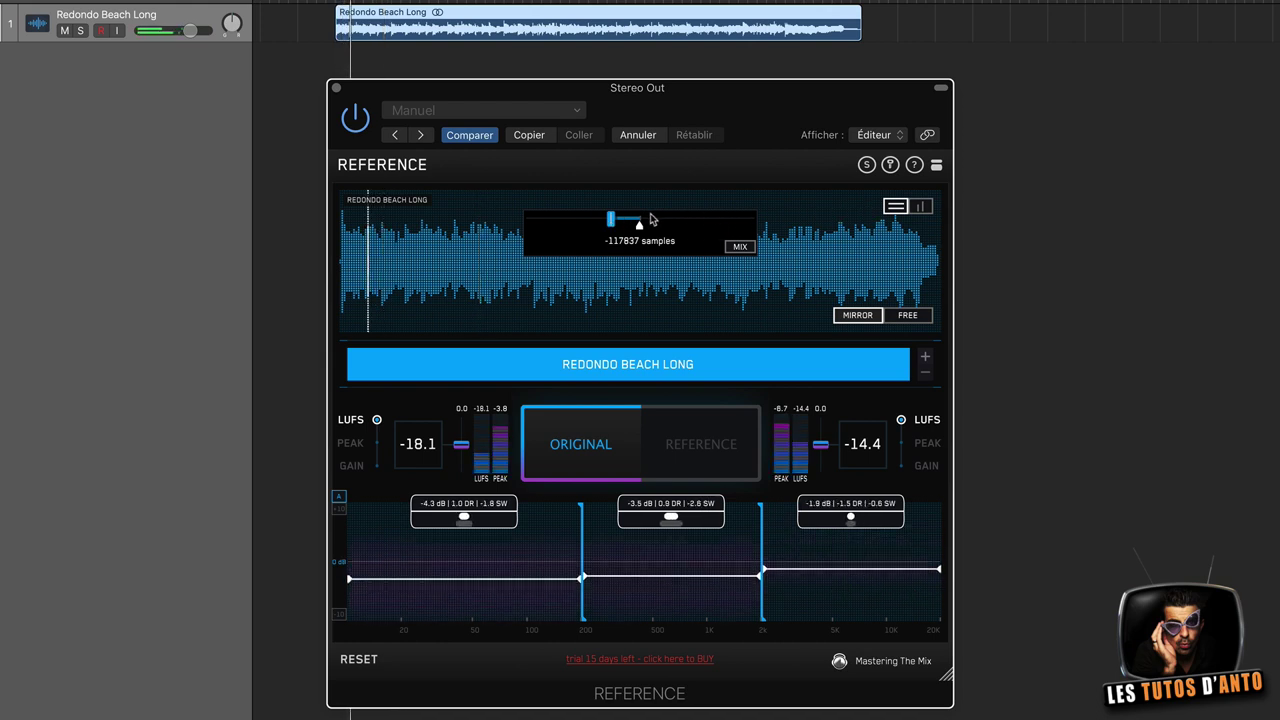
drag(614, 220, 572, 227)
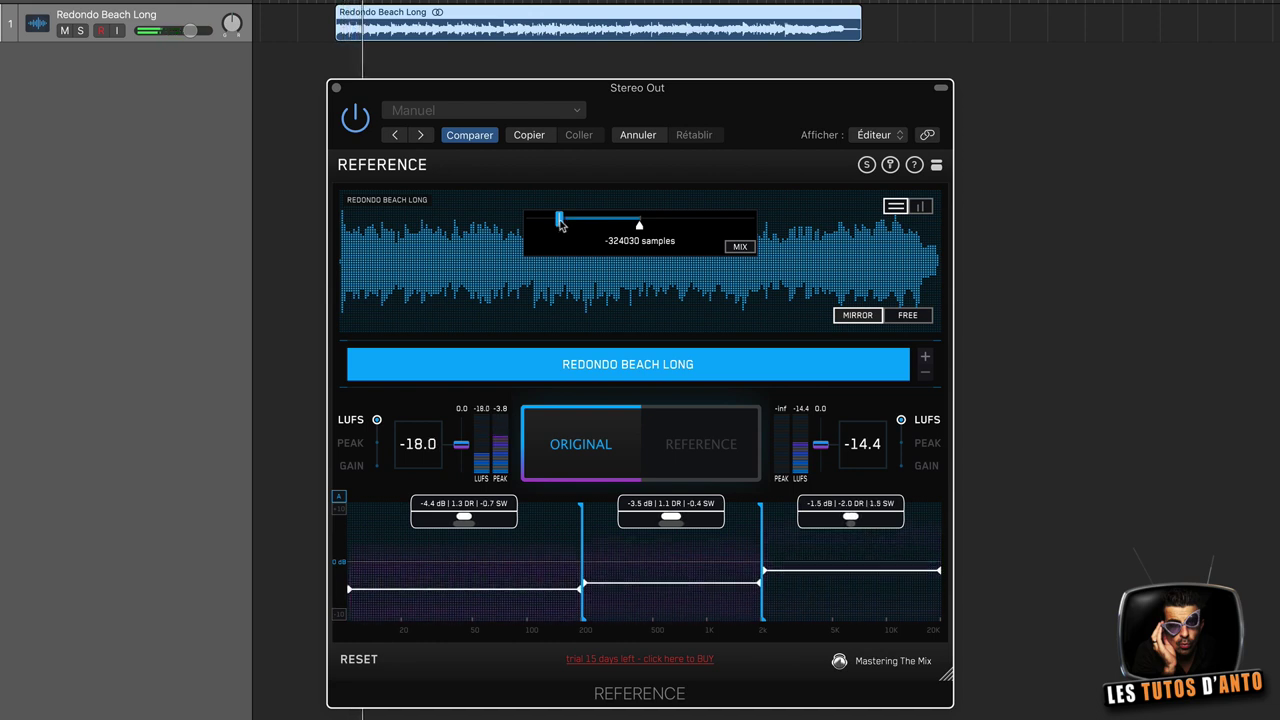
drag(560, 223, 596, 219)
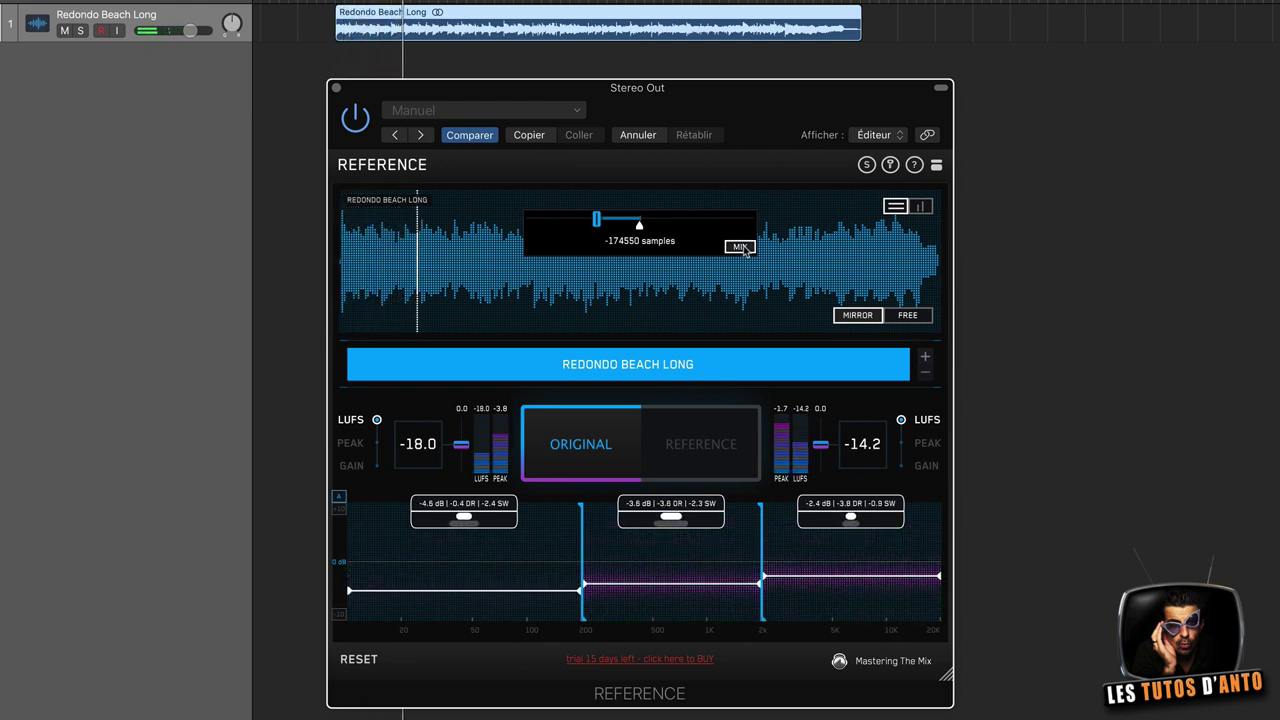
Step: Test the aligned reference in playback with the MIX option, and switch monitoring to the reference alone
key(space)
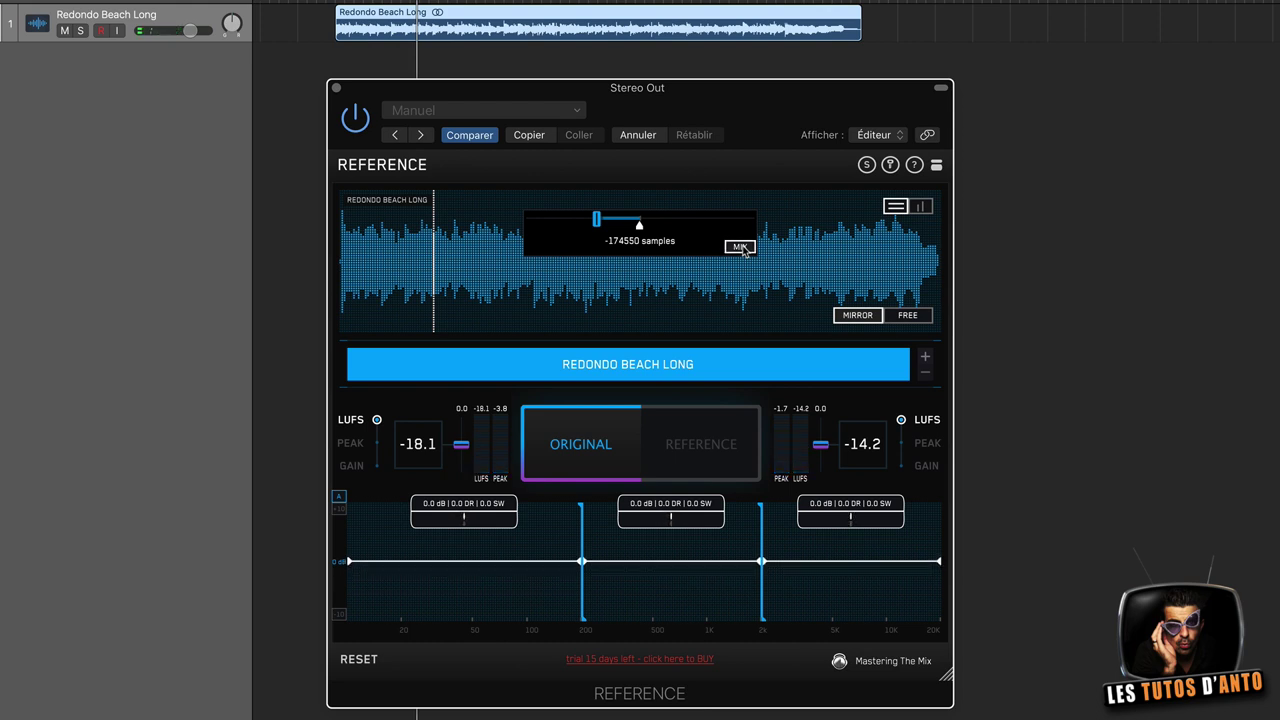
key(space)
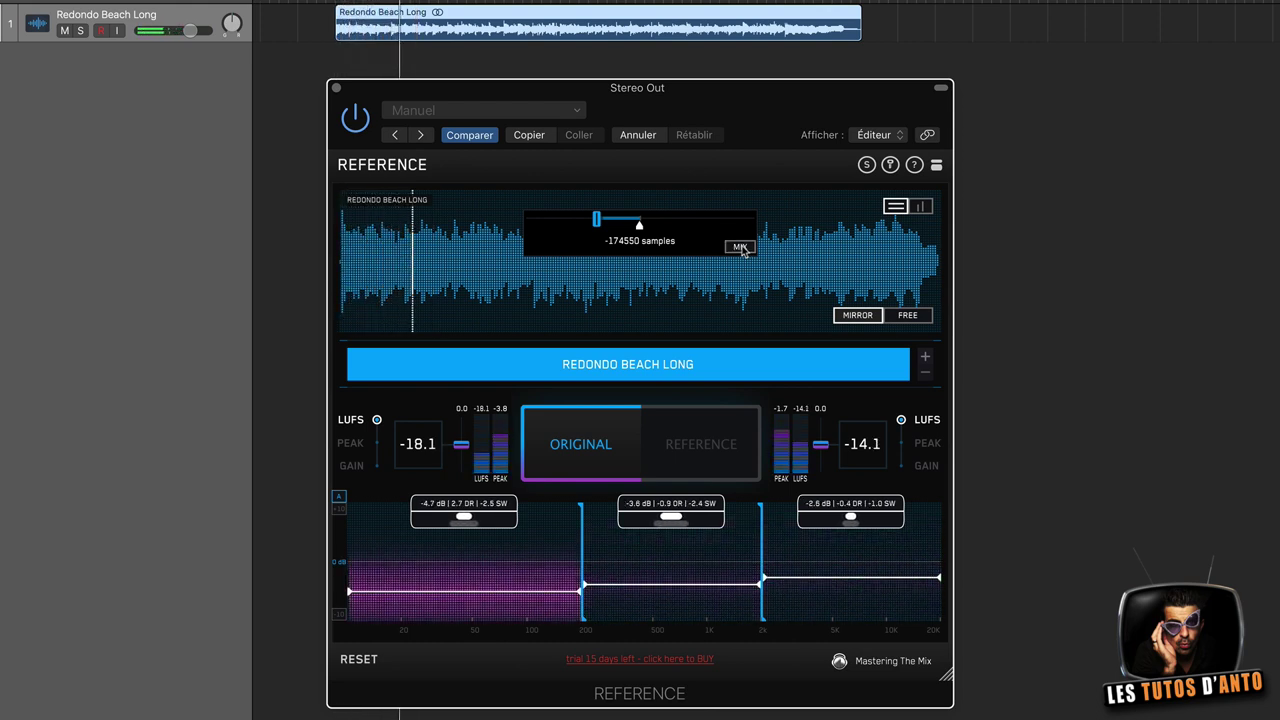
key(space)
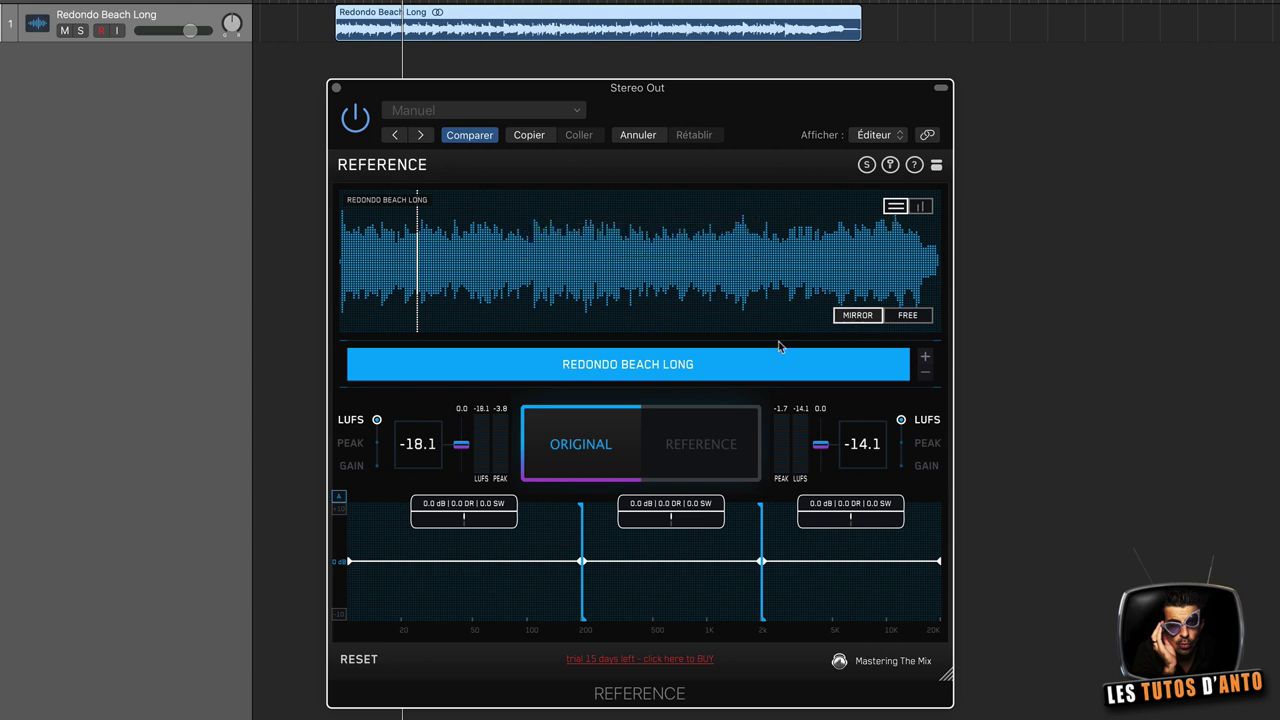
click(697, 450)
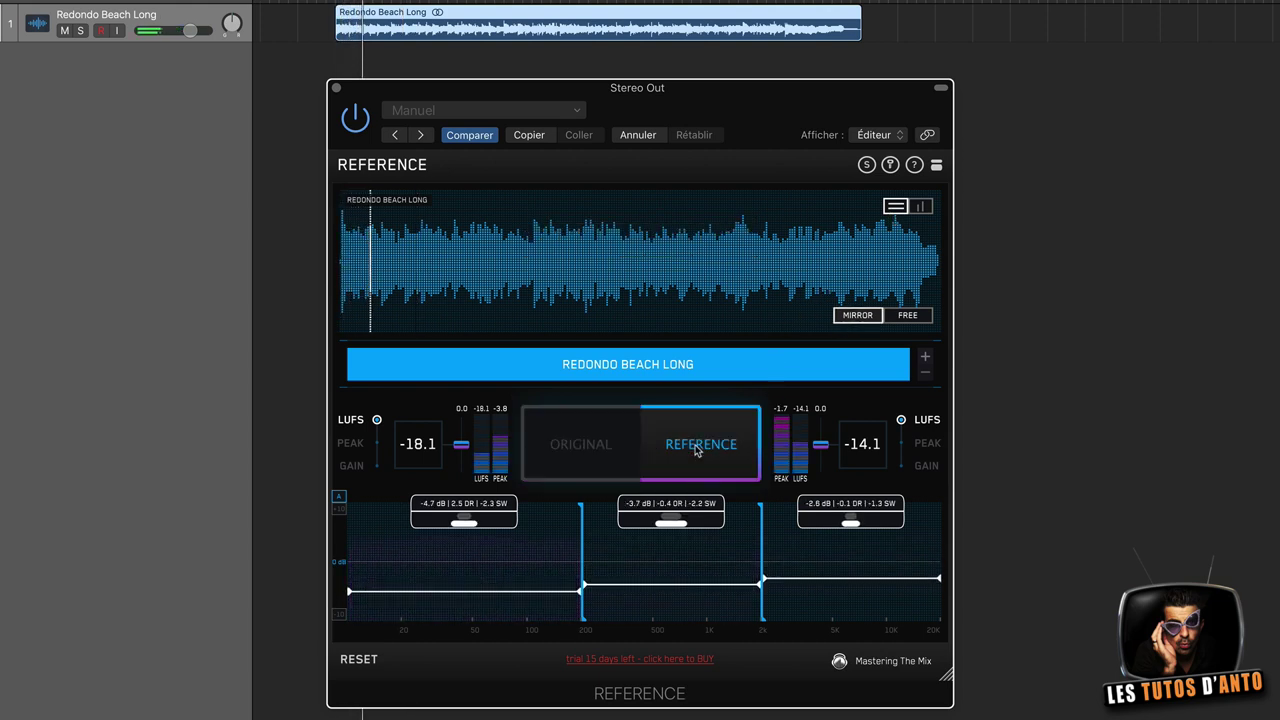
key(space)
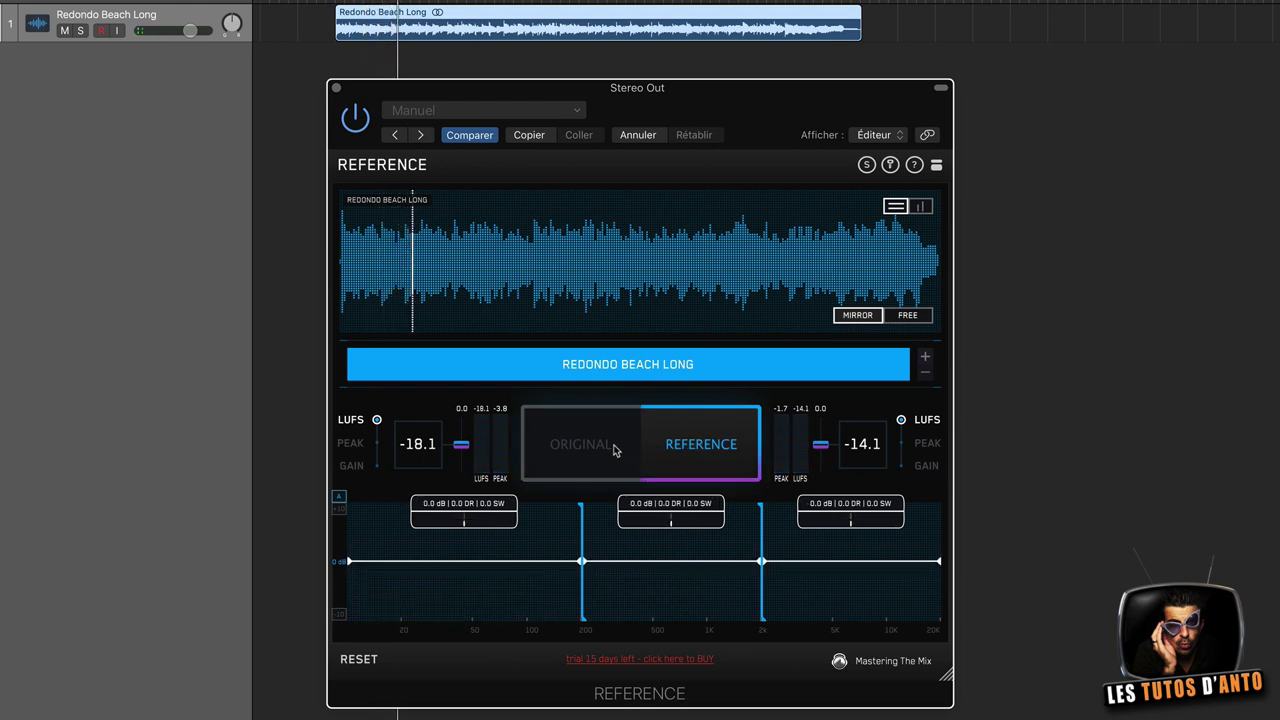
Step: Enable level matching and alternate between the original and the reference while the project plays
mouse_move(921, 217)
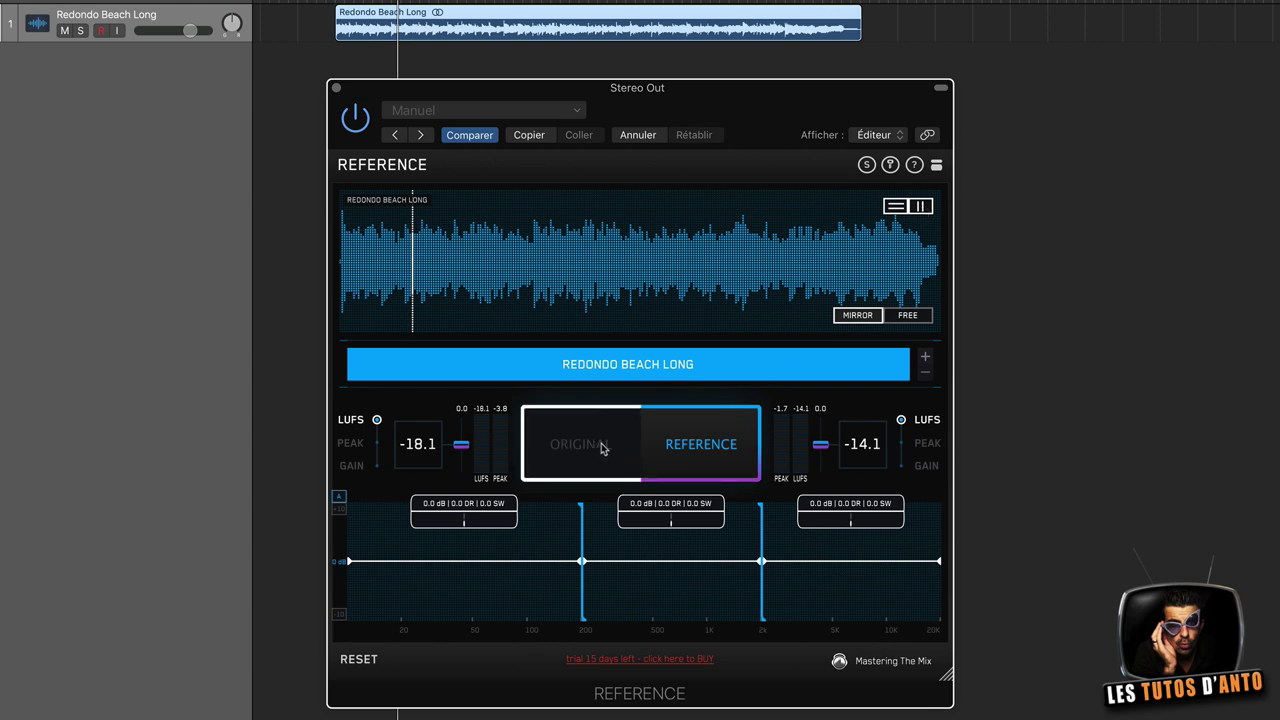
key(space)
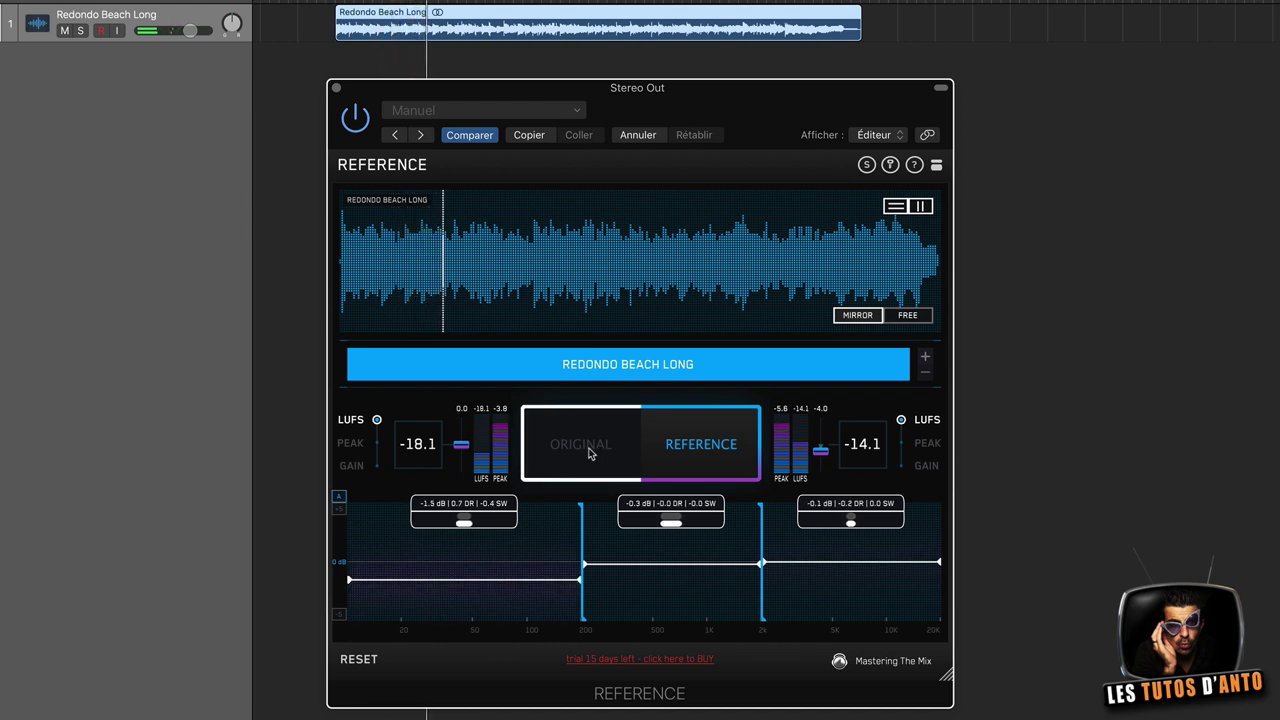
click(590, 453)
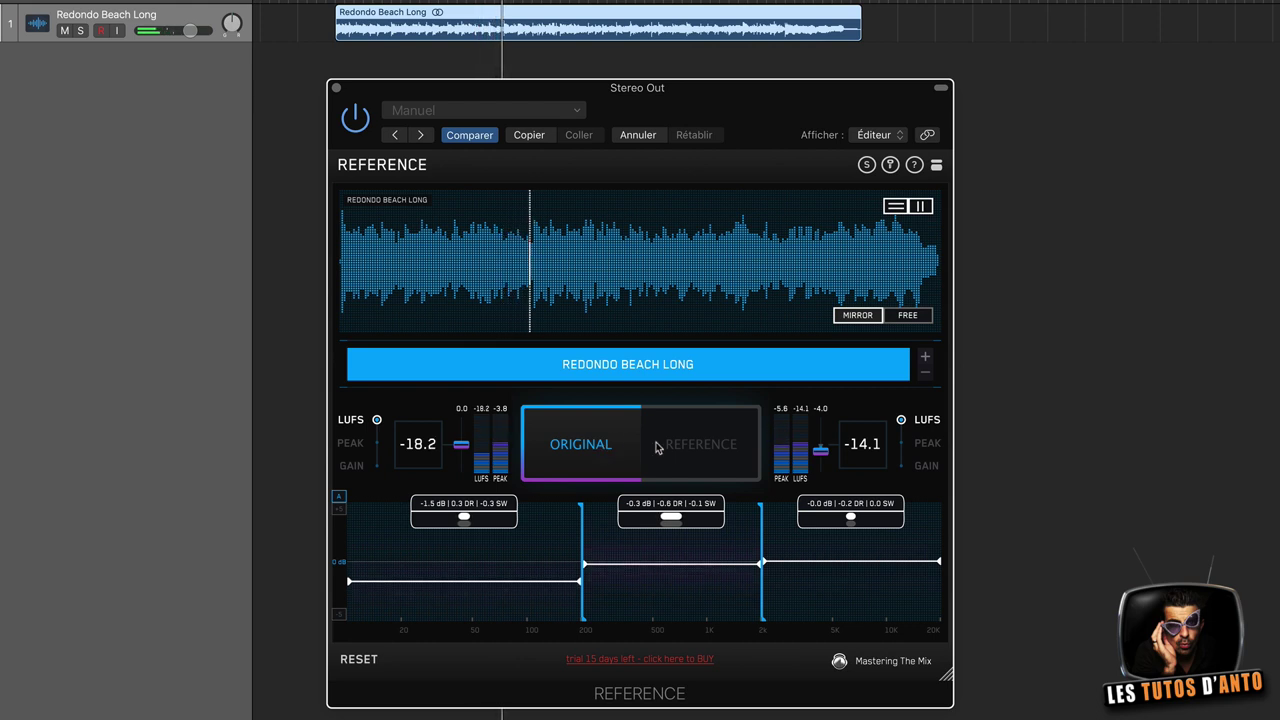
click(704, 443)
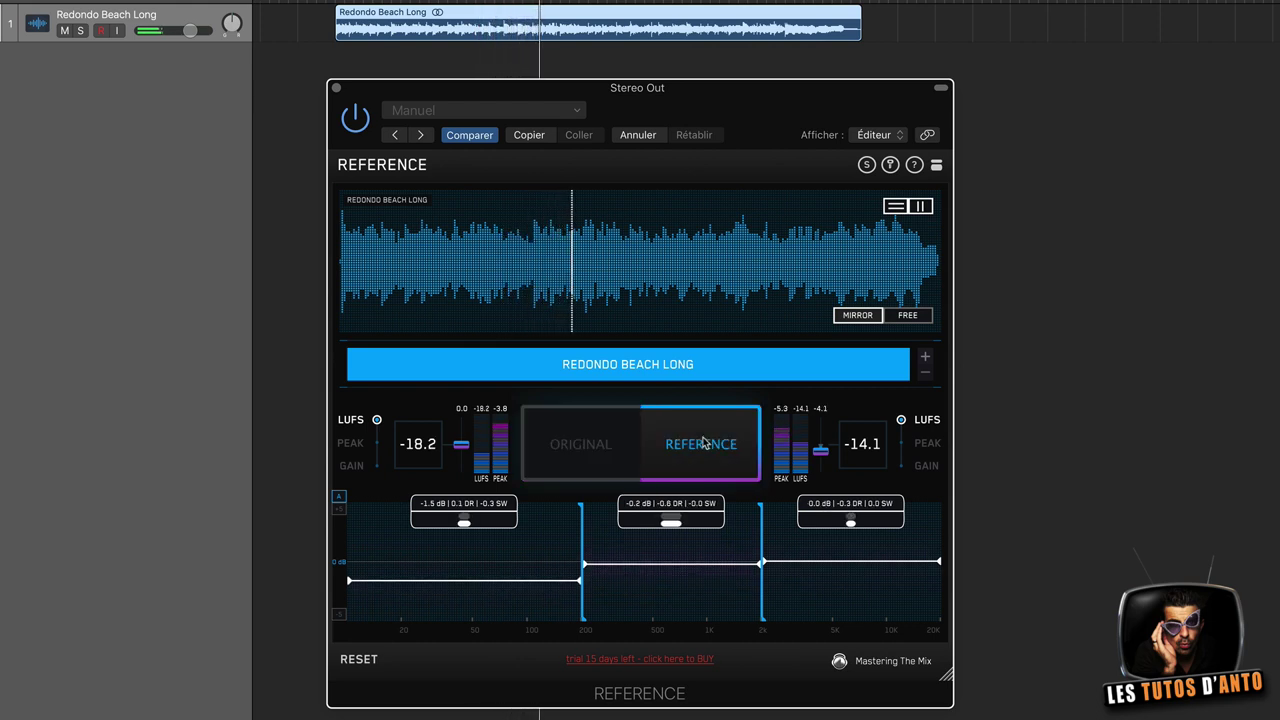
click(690, 447)
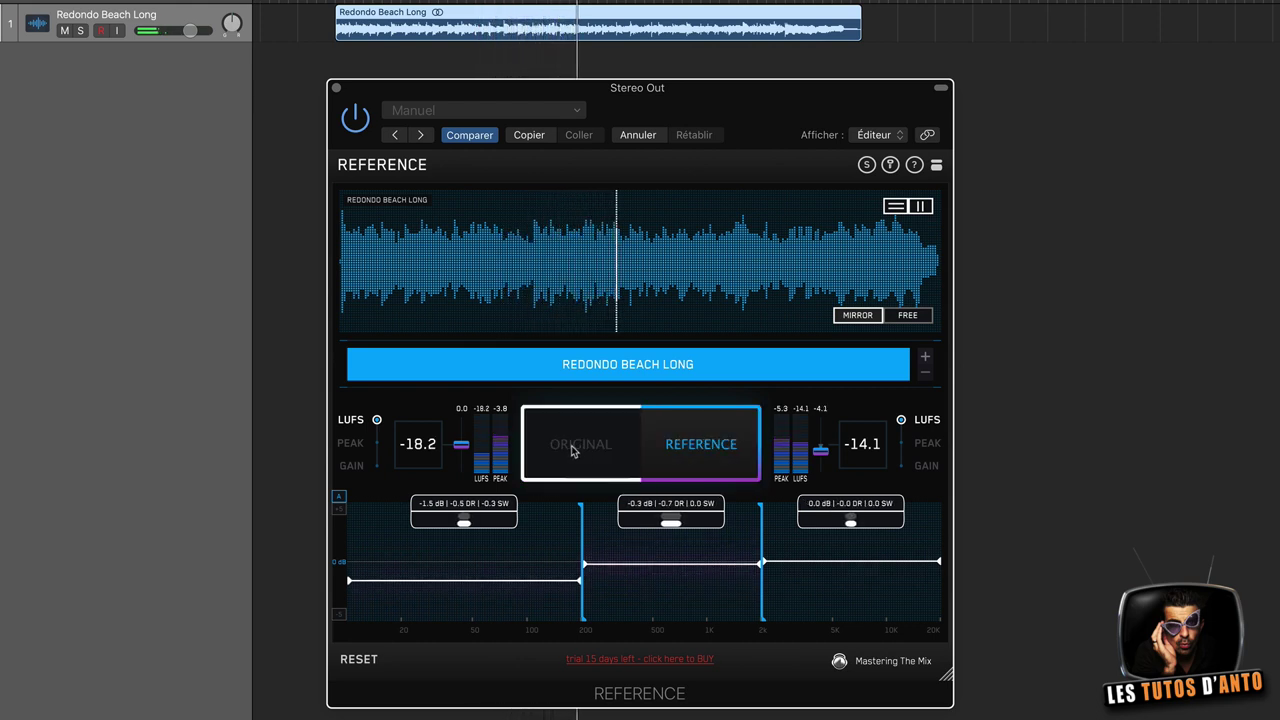
click(690, 446)
key(space)
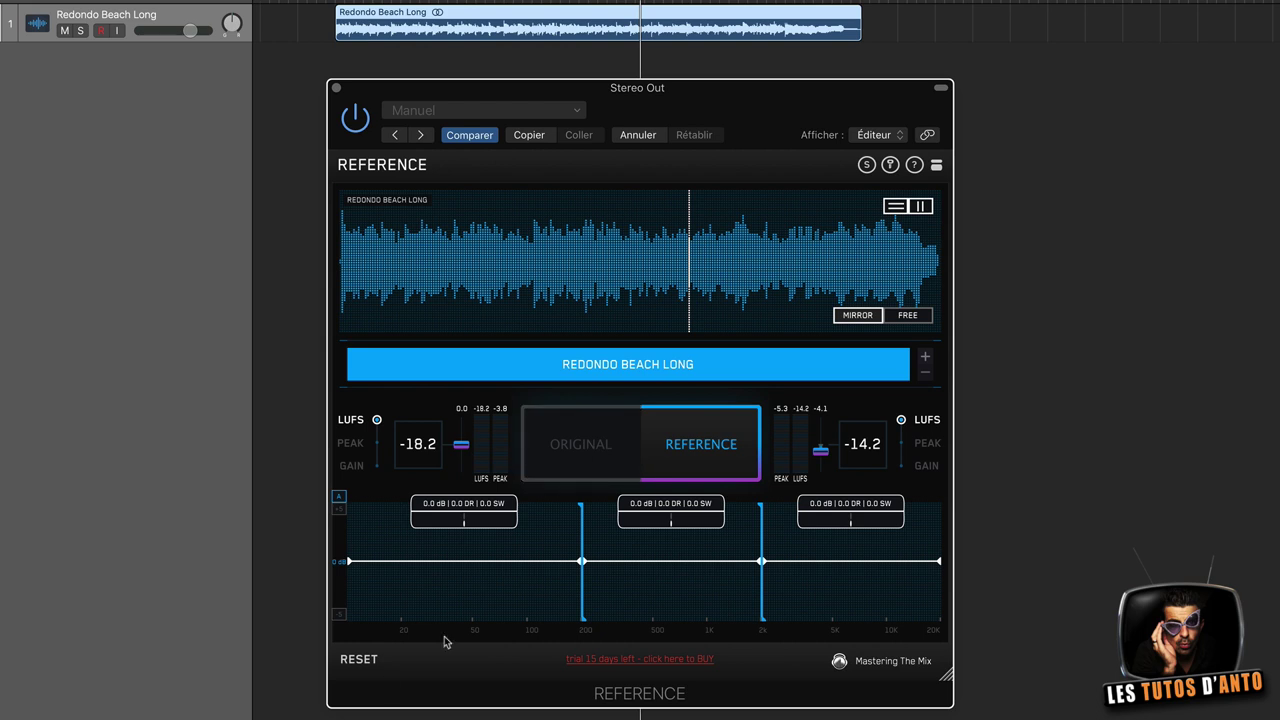
Step: Compare the two monitoring states with playback stopped, switching between the original and the reference and ending on the reference
click(590, 449)
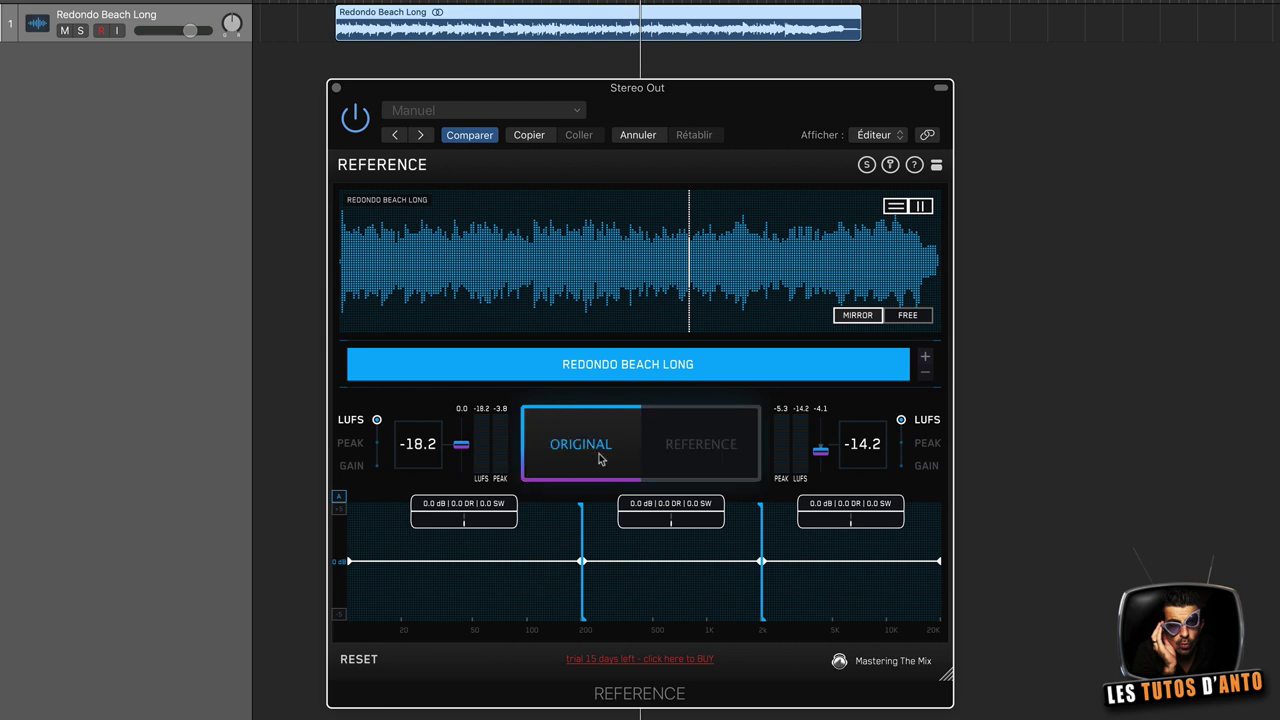
click(701, 454)
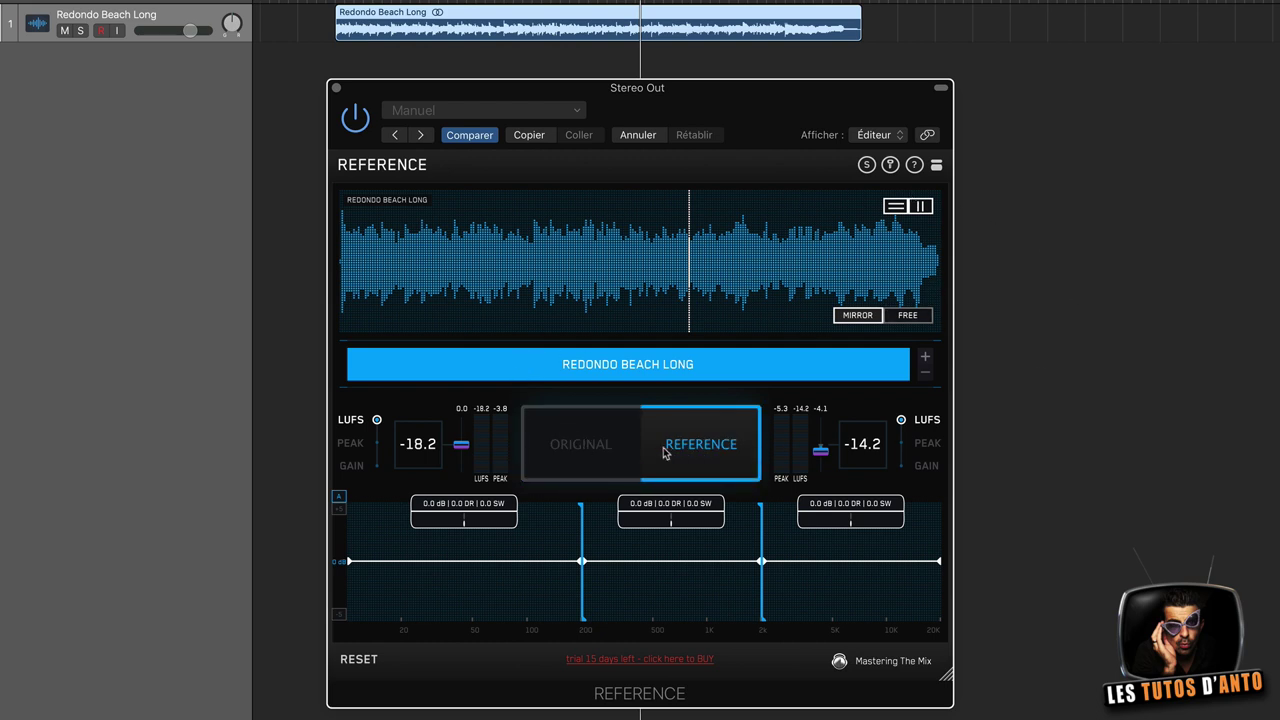
click(580, 448)
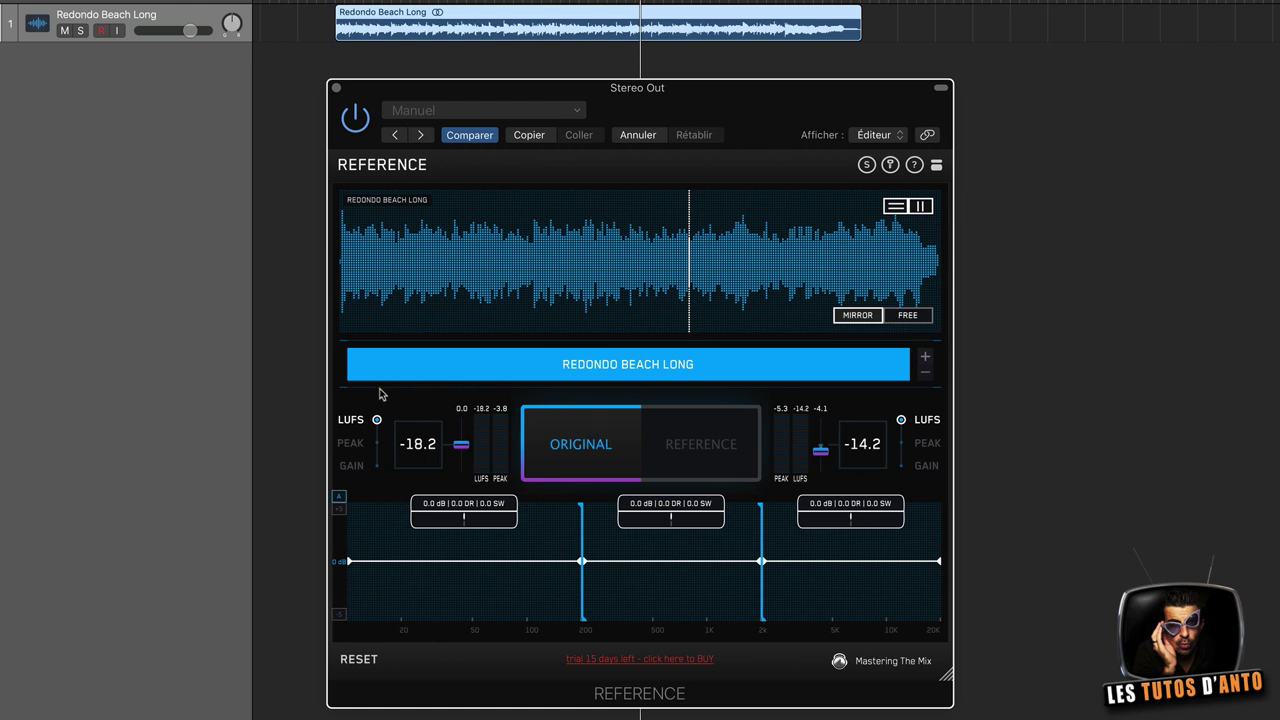
click(700, 446)
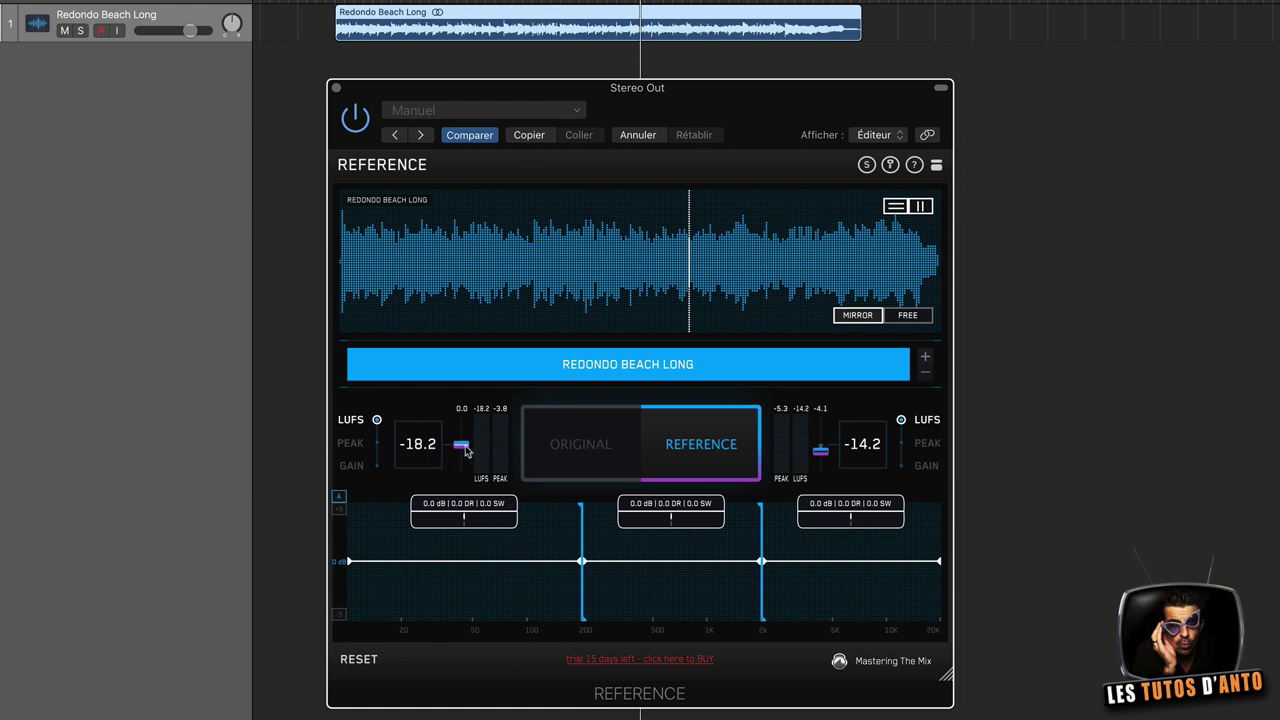
Step: Raise the original's gain to 1.4 dB and view the LUFS, PEAK and GAIN readouts during playback
mouse_move(461, 445)
mouse_down()
mouse_move(462, 430)
mouse_move(462, 443)
mouse_up()
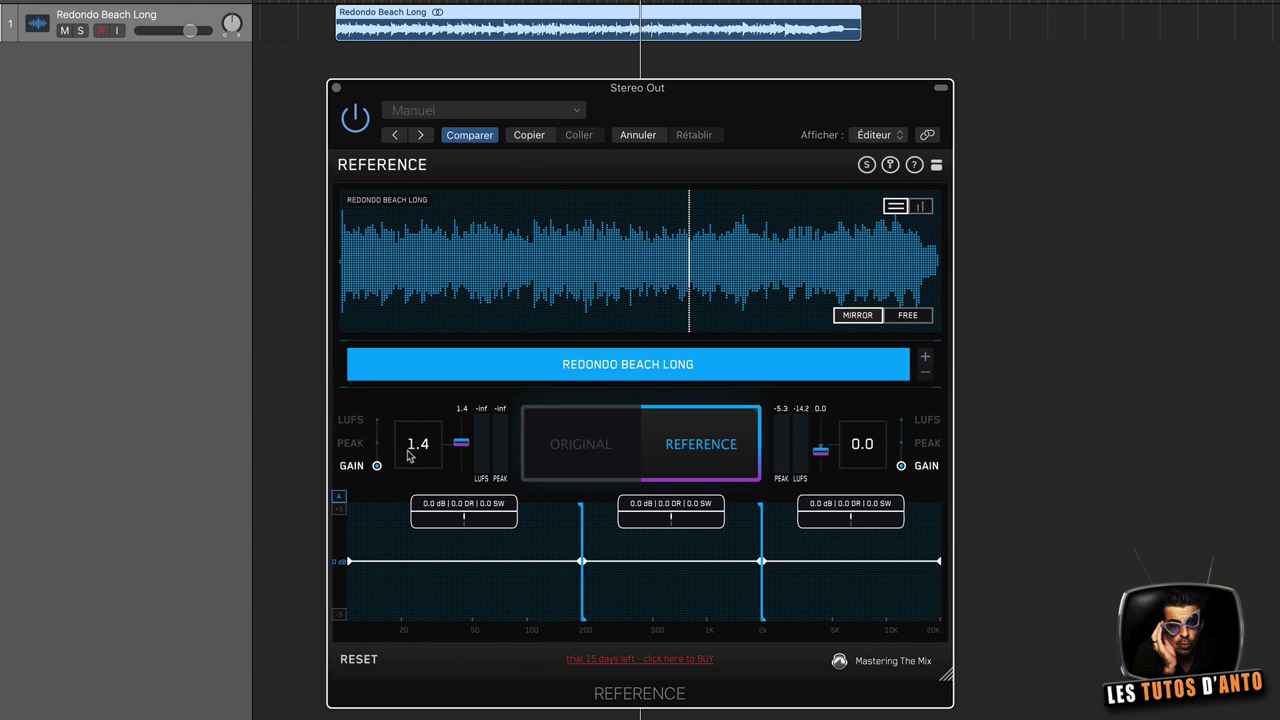
click(352, 420)
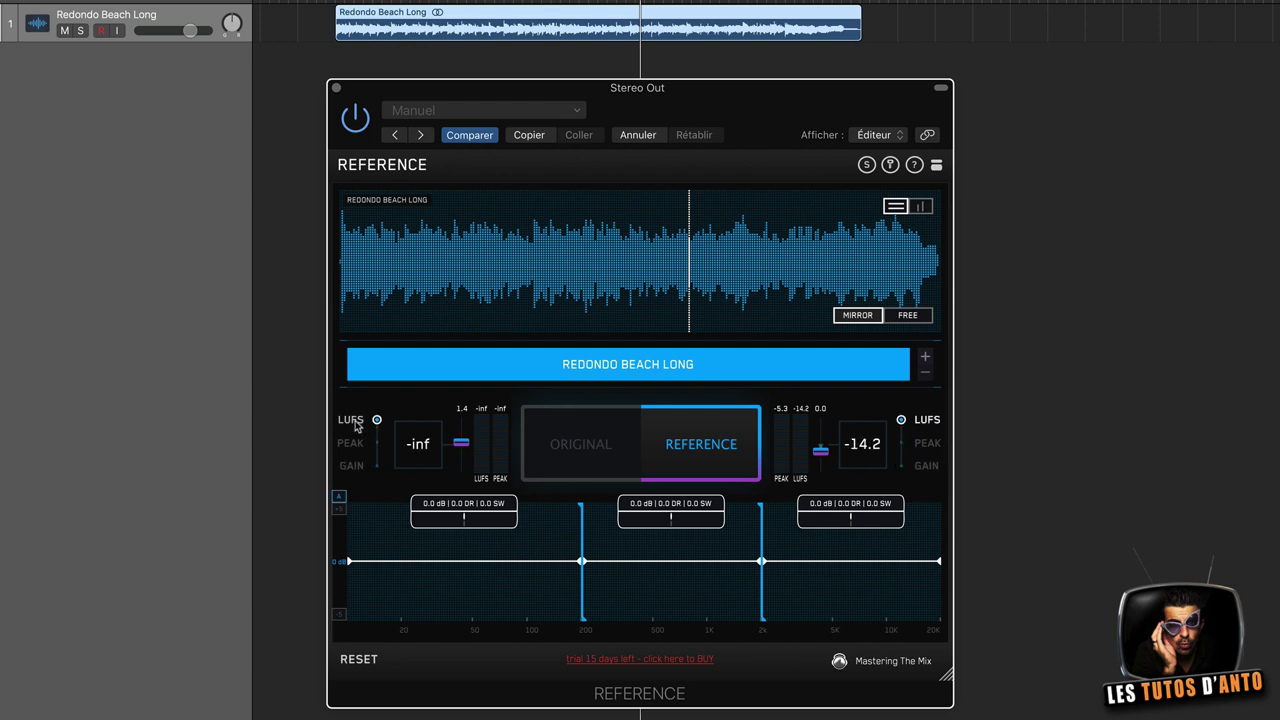
key(space)
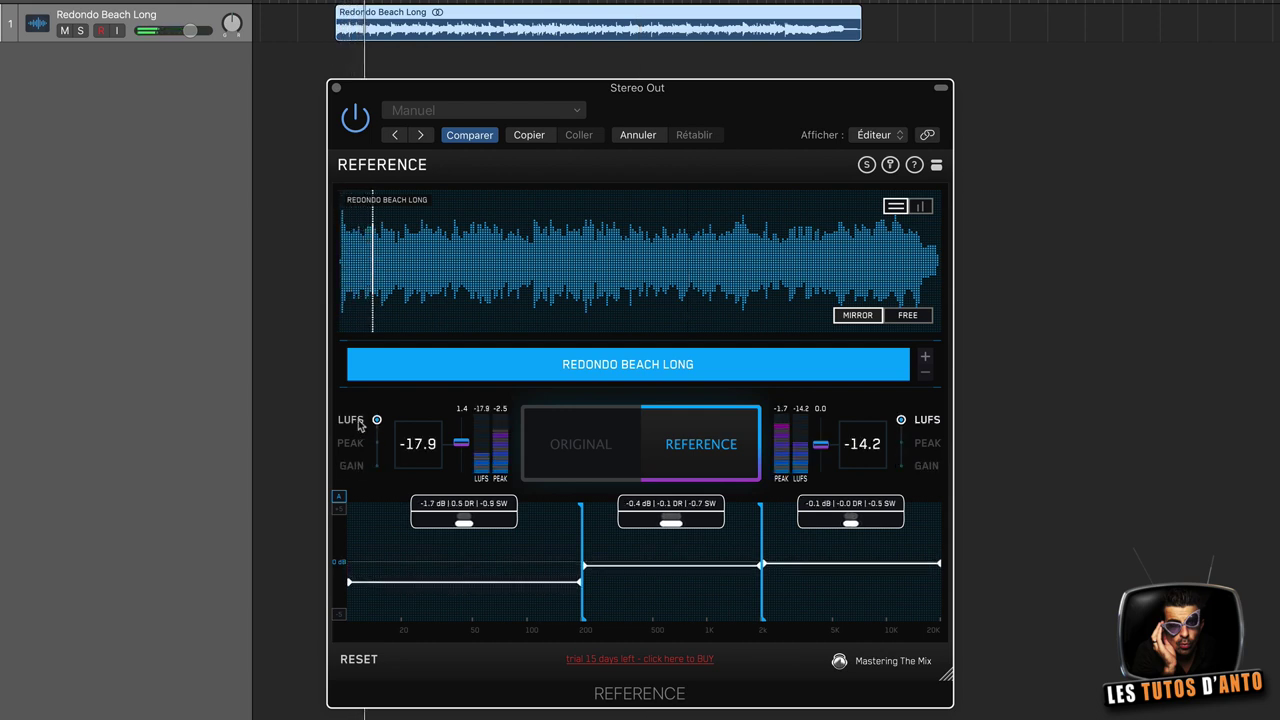
click(425, 446)
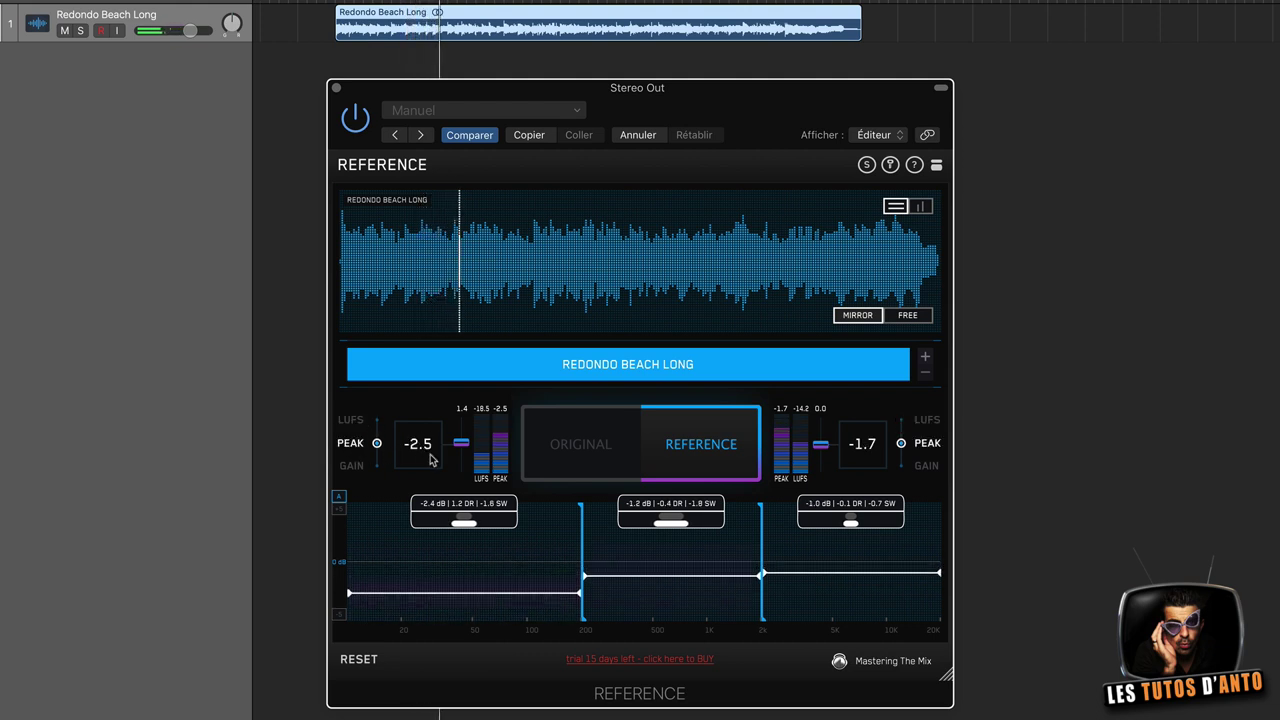
click(352, 466)
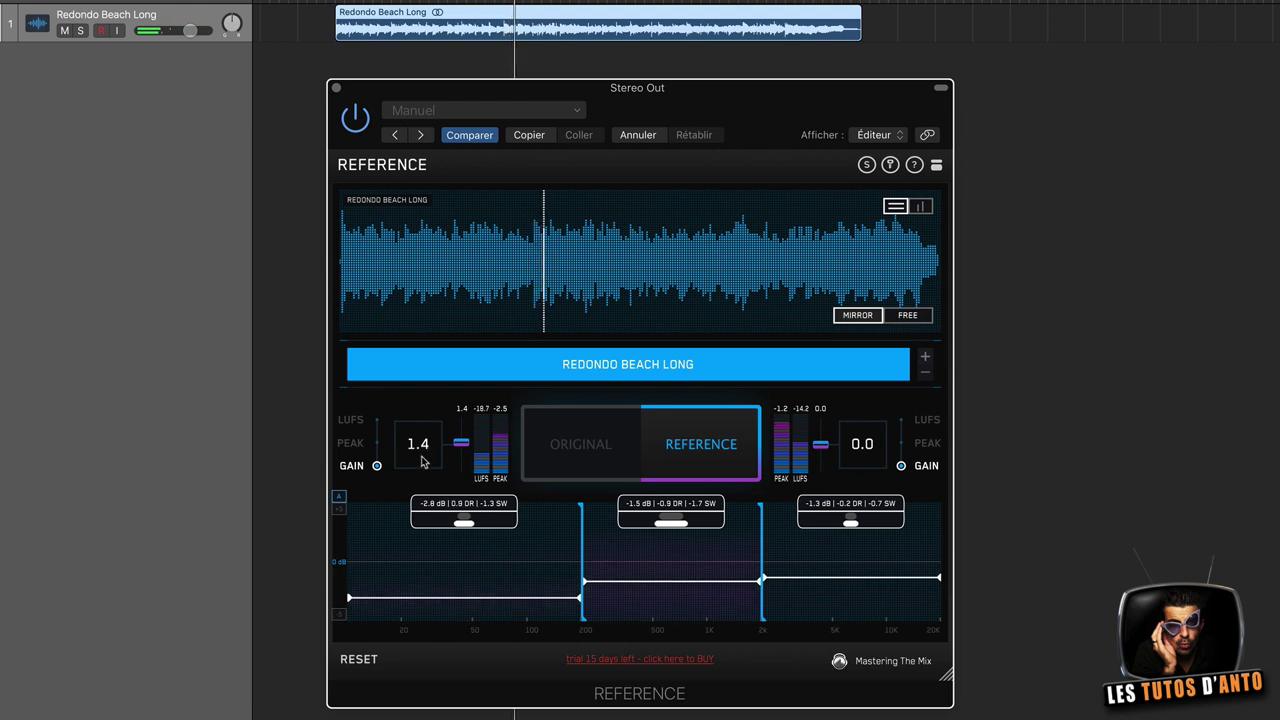
key(space)
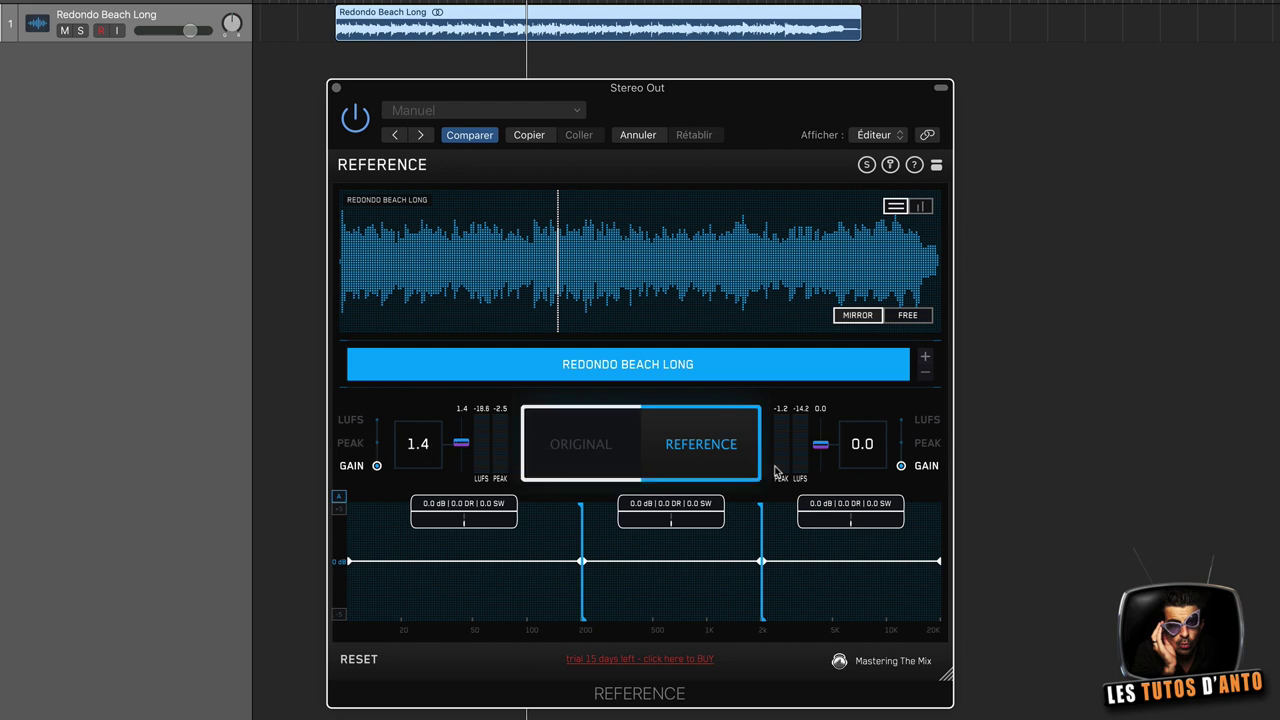
Step: Replay the project with the PEAK readout shown for both tracks, and return monitoring to the original
key(space)
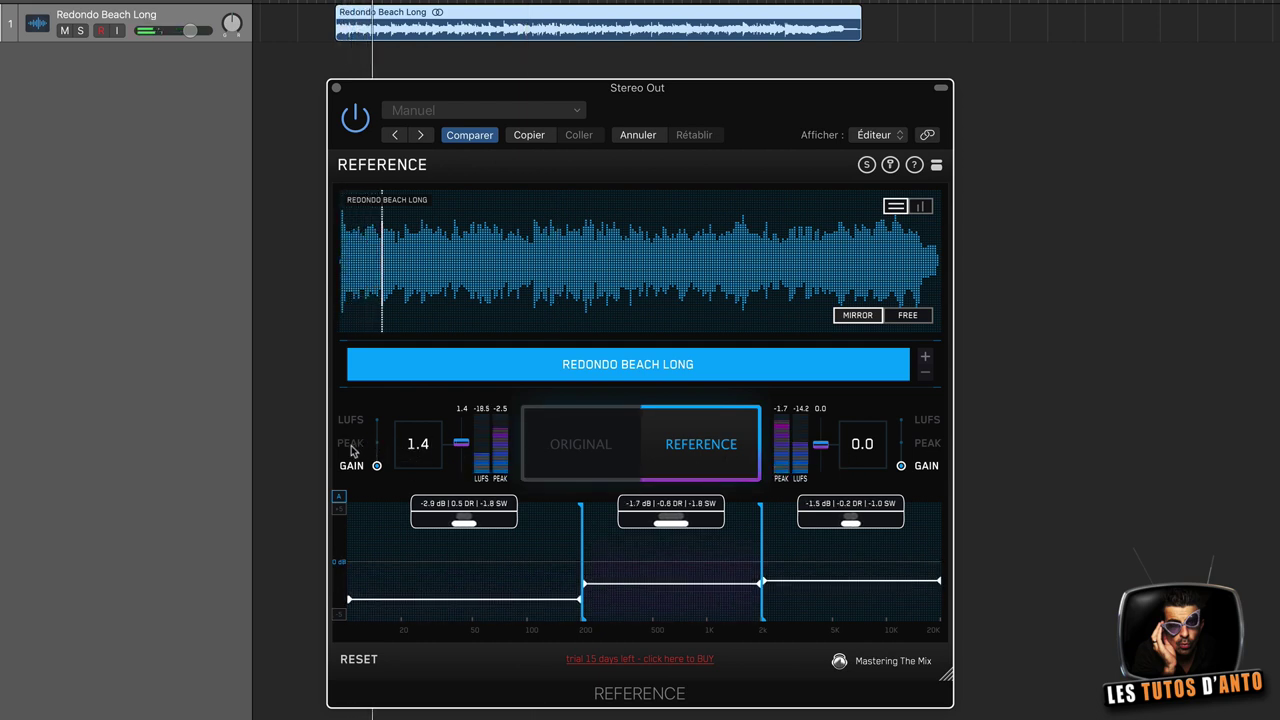
click(350, 443)
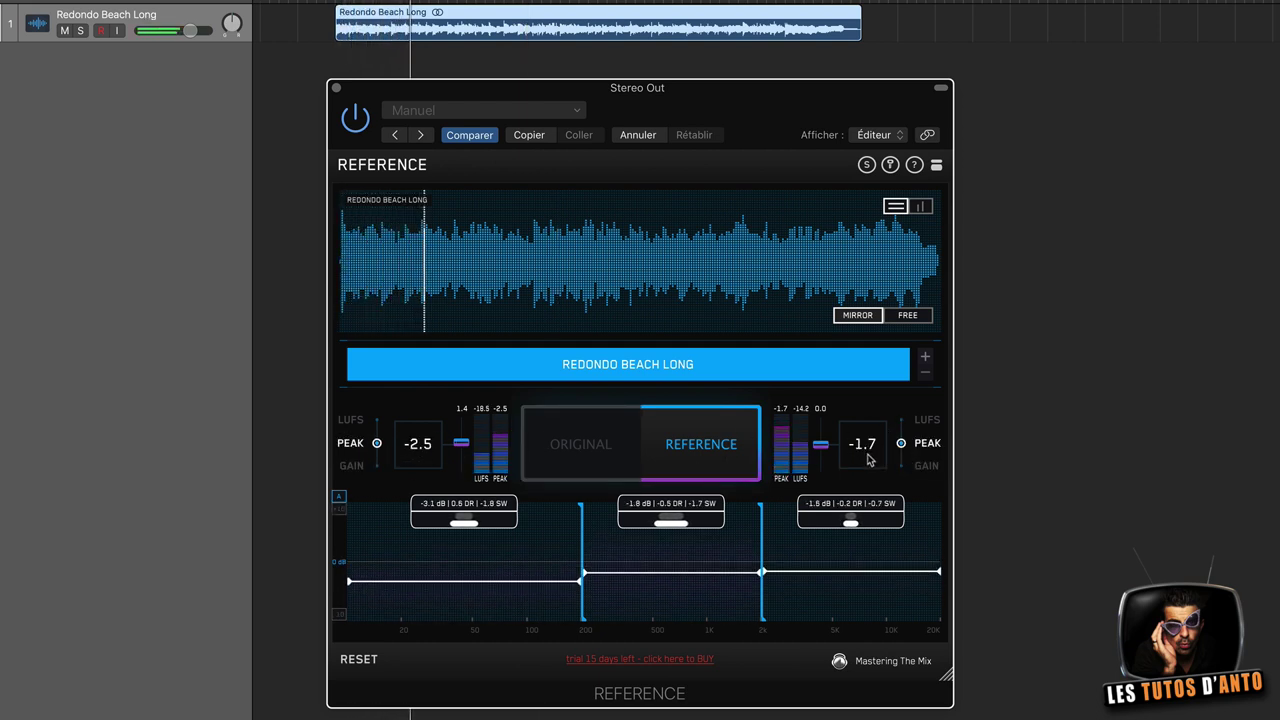
click(620, 420)
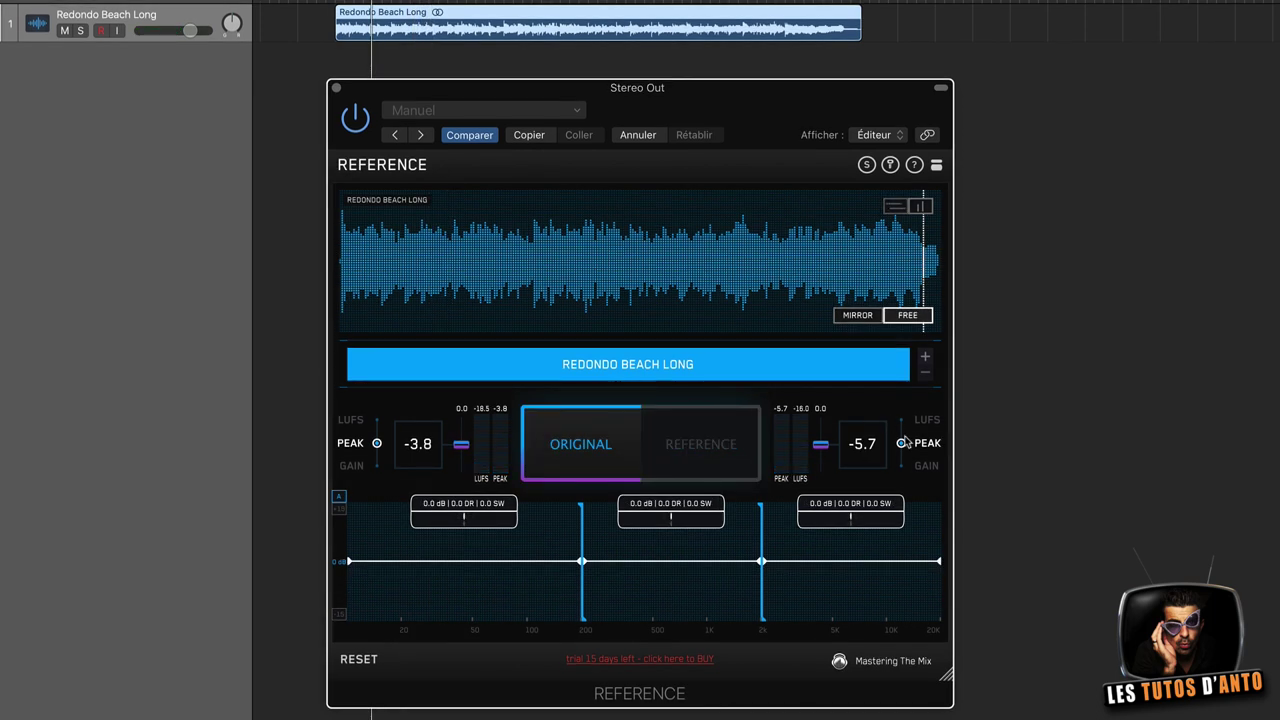
Step: Cycle the level readout of both tracks through LUFS, PEAK and GAIN with playback stopped
click(352, 421)
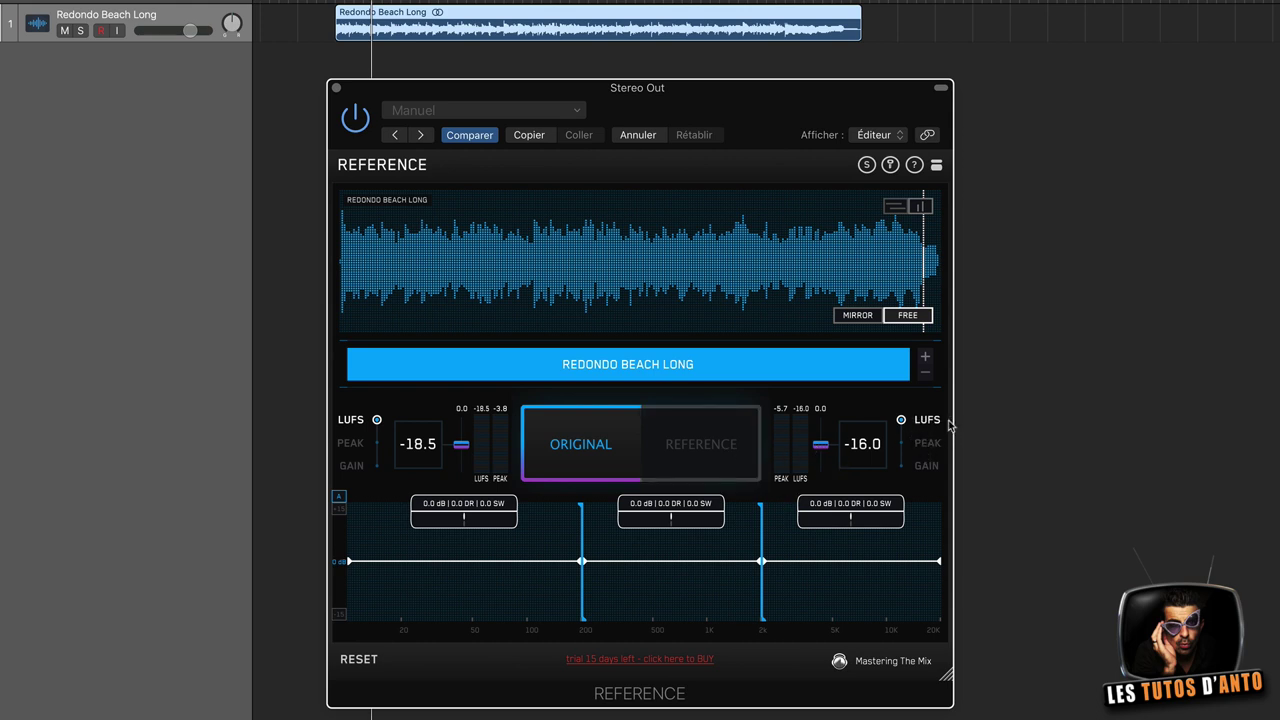
click(928, 443)
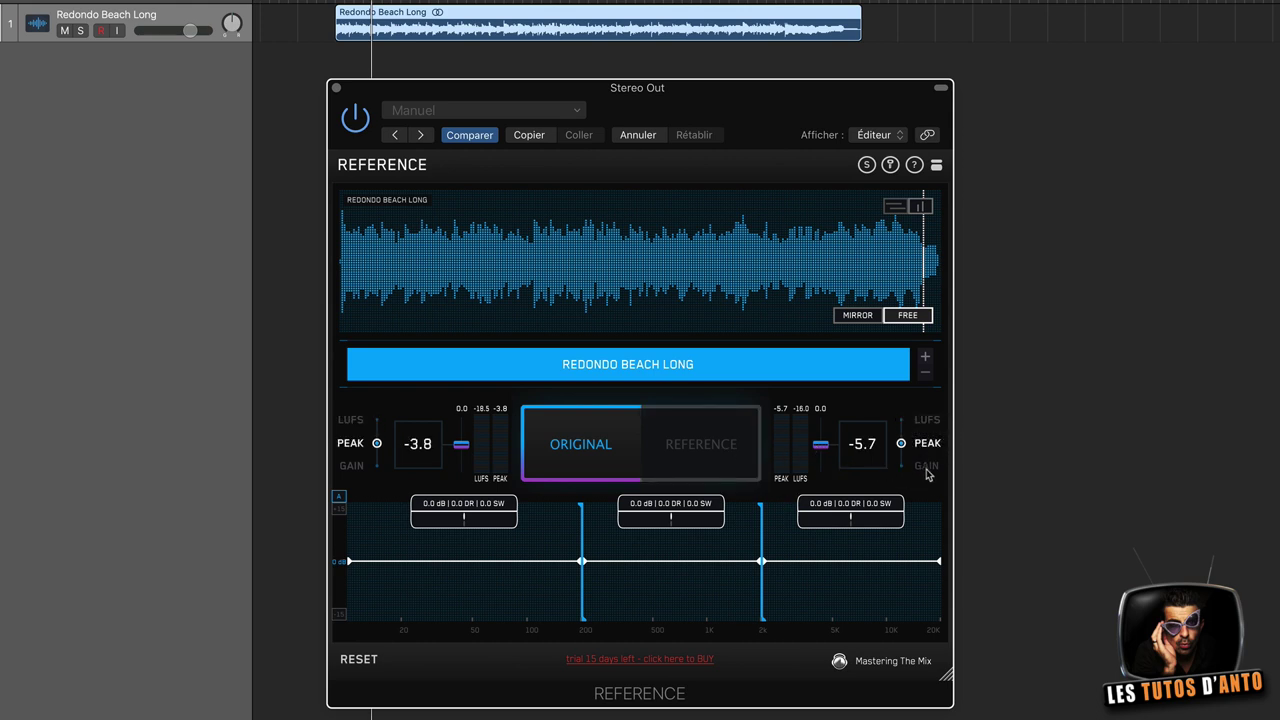
click(926, 467)
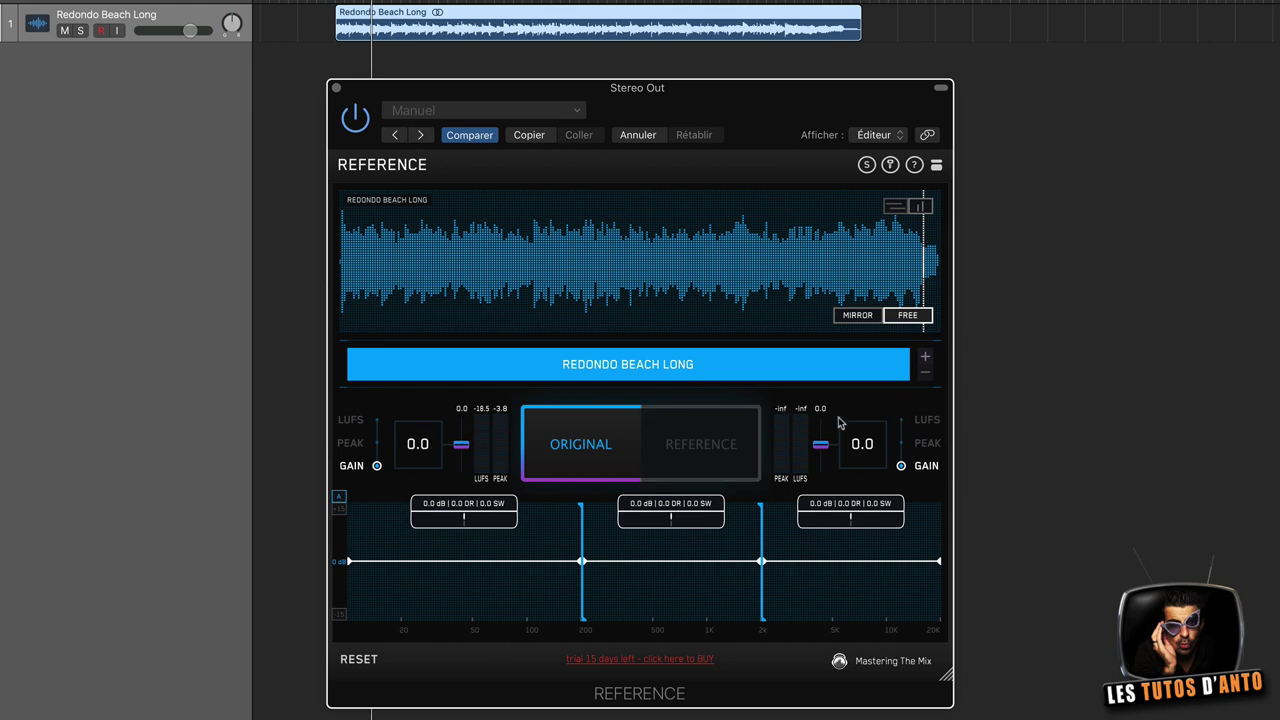
Step: Play the project in FREE mode and set the level readout of both tracks to LUFS
key(space)
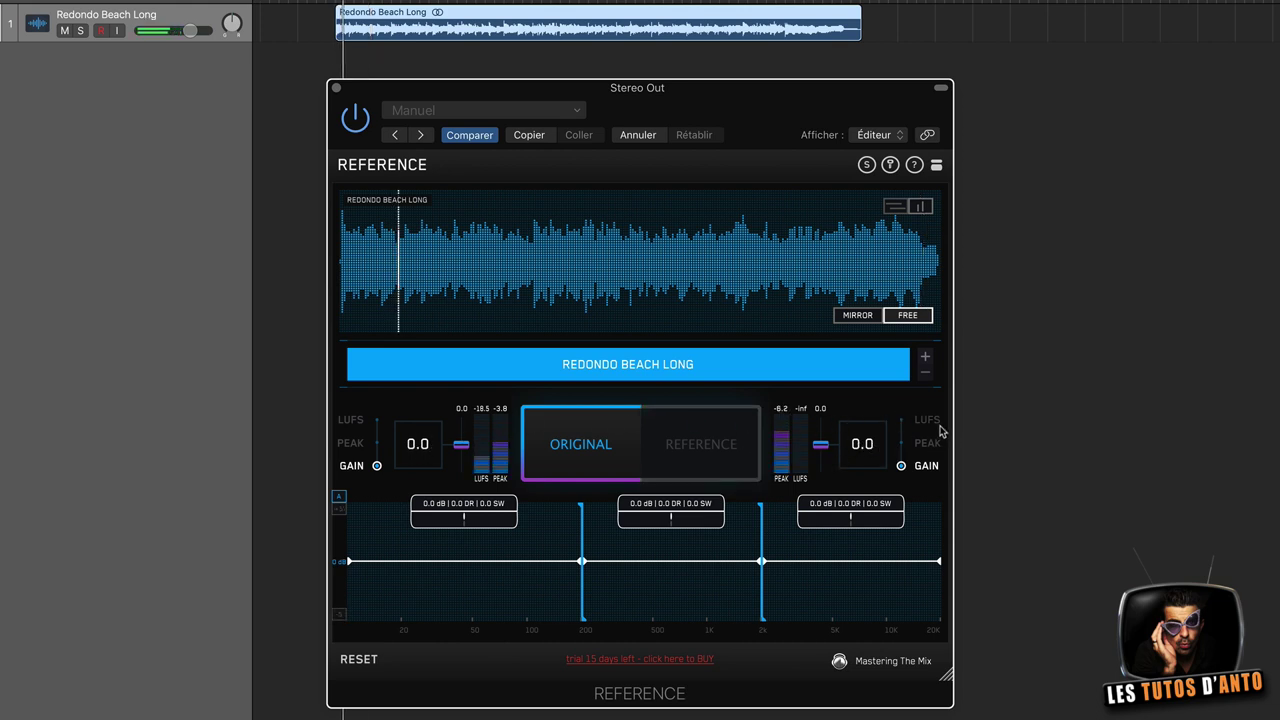
click(927, 420)
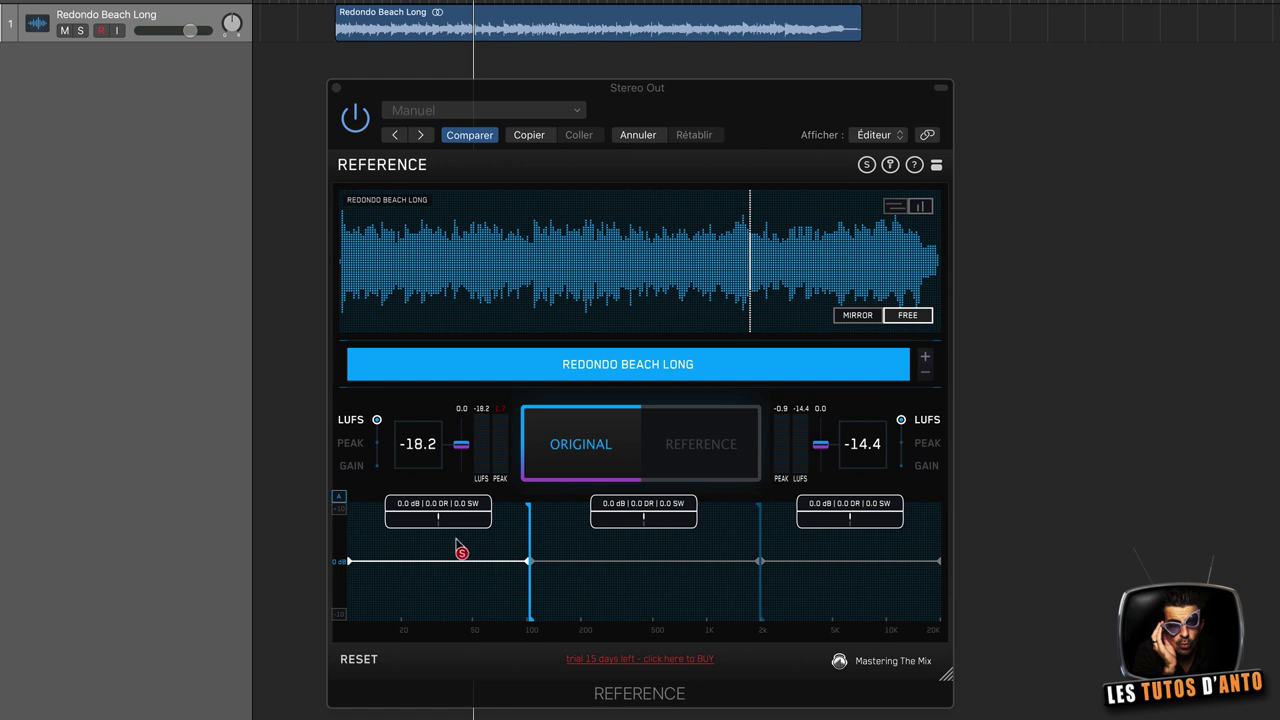
key(space)
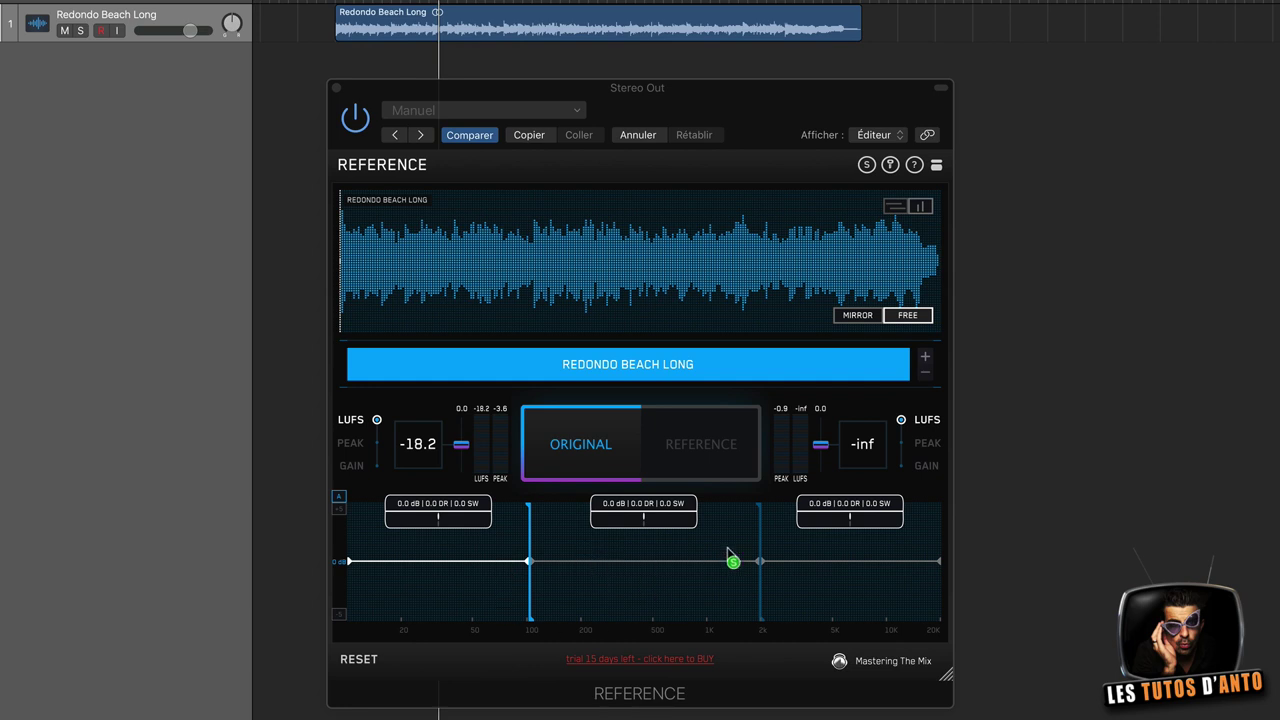
Step: Play the project and solo the low, mid and high frequency bands one after another, ending with no band soloed
mouse_move(534, 574)
mouse_down()
mouse_move(643, 566)
mouse_move(450, 577)
mouse_move(586, 565)
mouse_move(535, 575)
mouse_up()
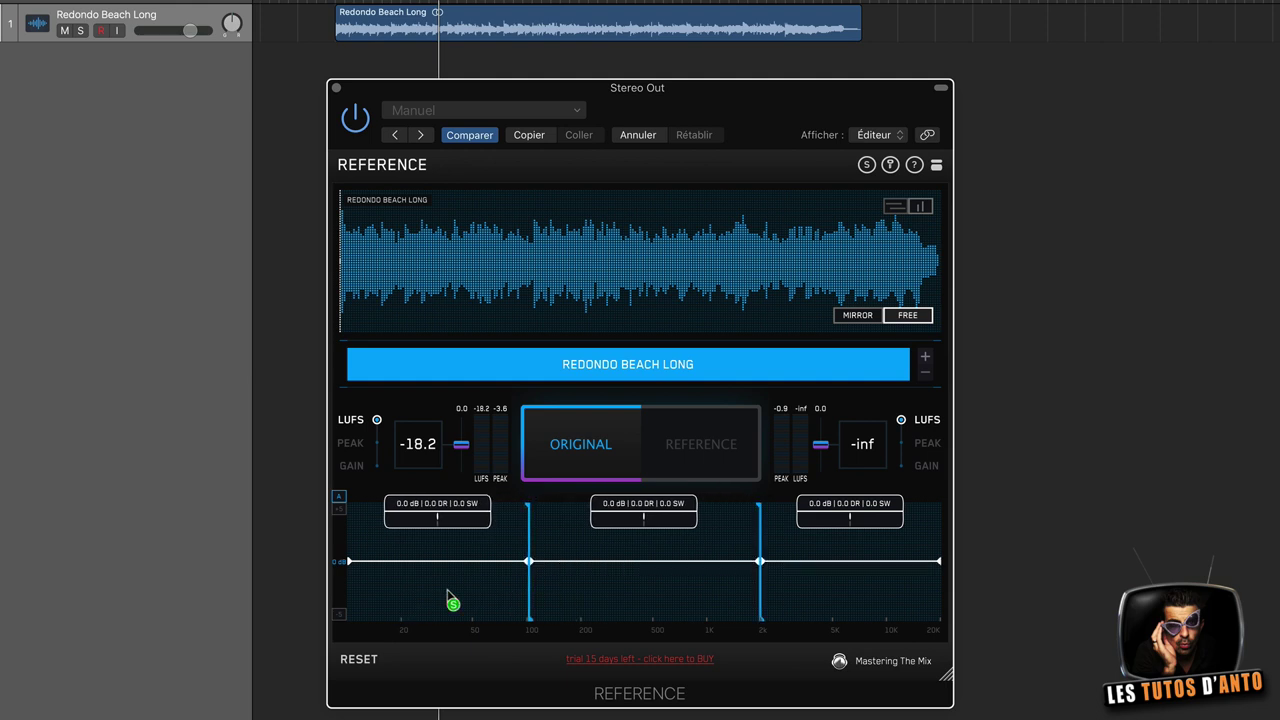
key(space)
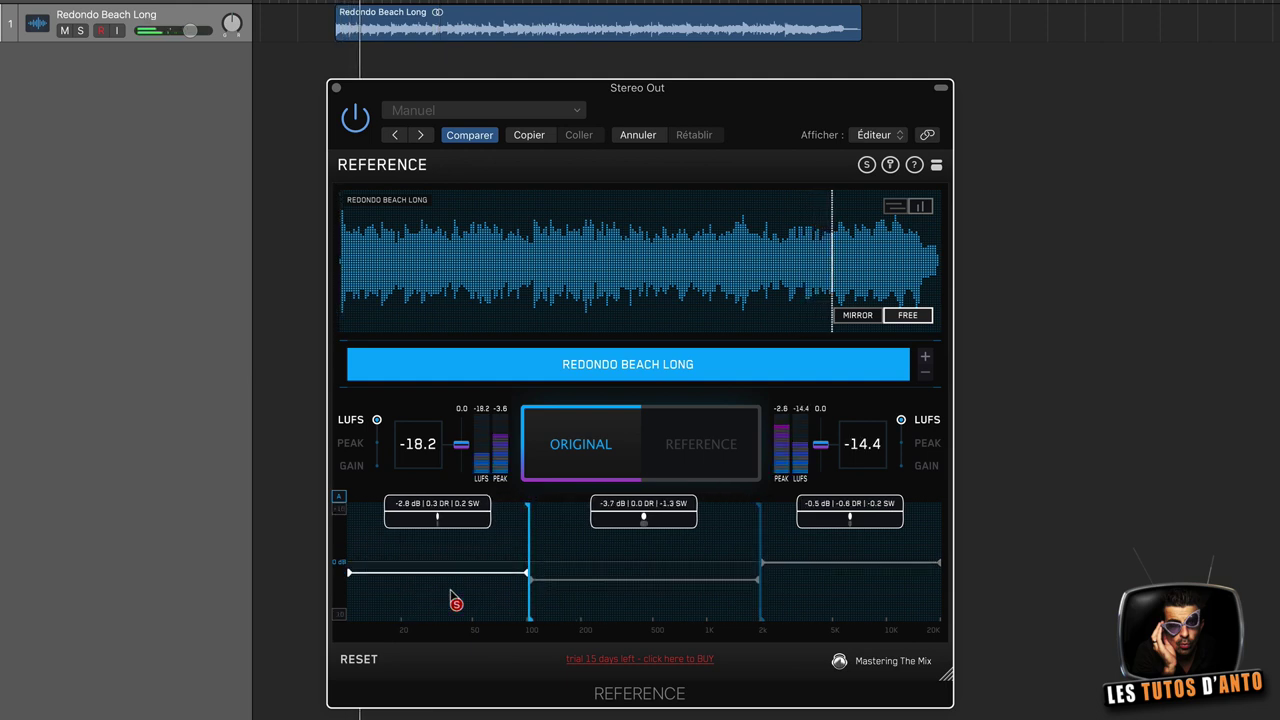
click(452, 595)
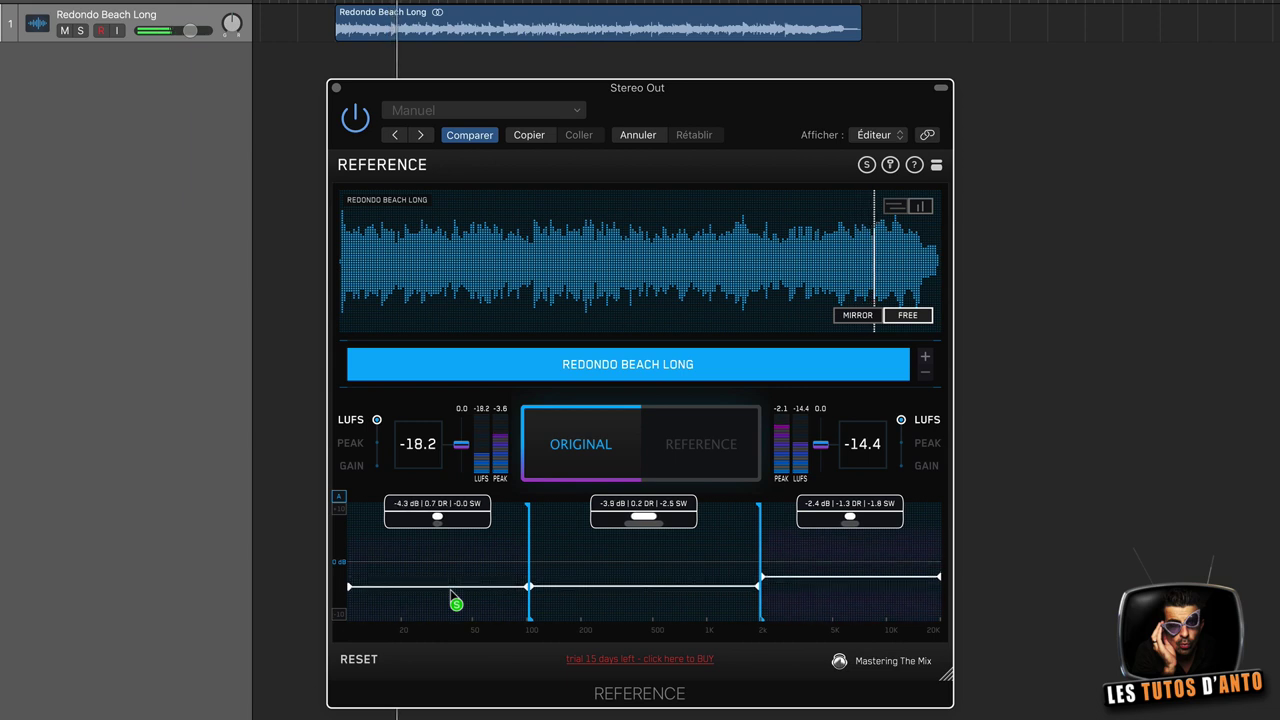
click(686, 560)
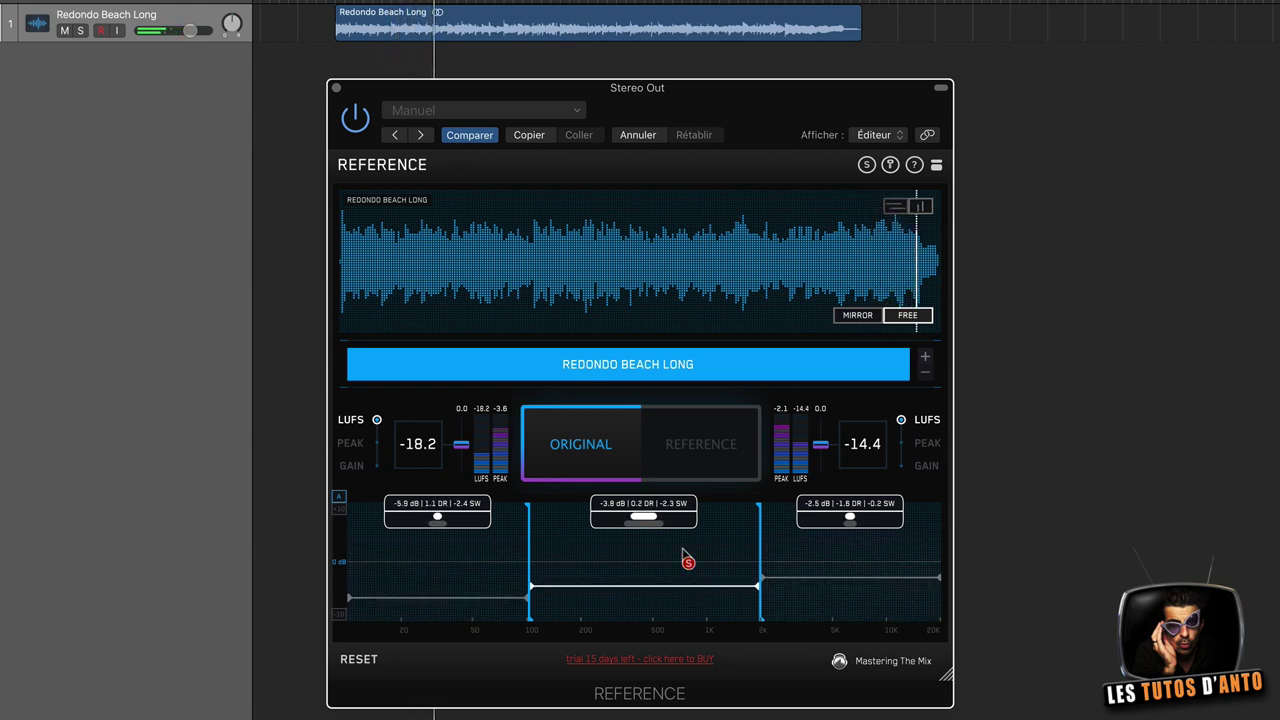
click(818, 550)
click(819, 549)
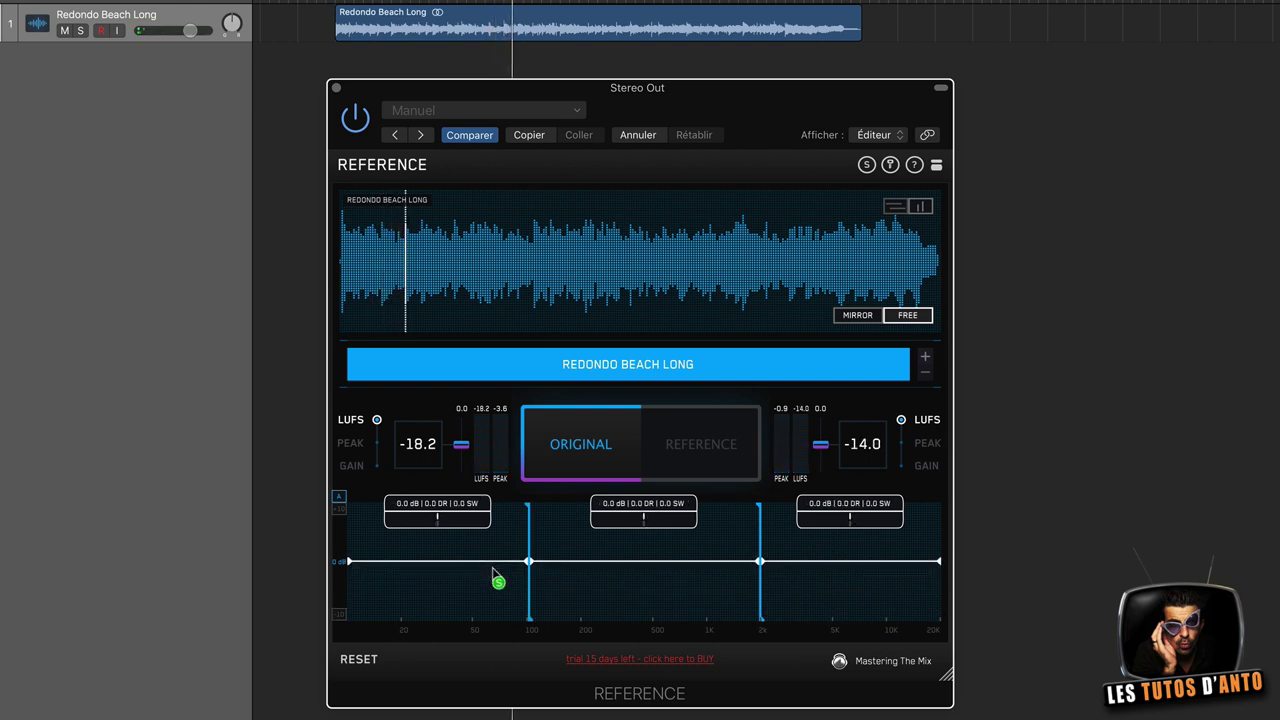
Step: Try two extra dividers inside the mid band, widen its upper limit, and remove both extra dividers
click(639, 576)
click(698, 574)
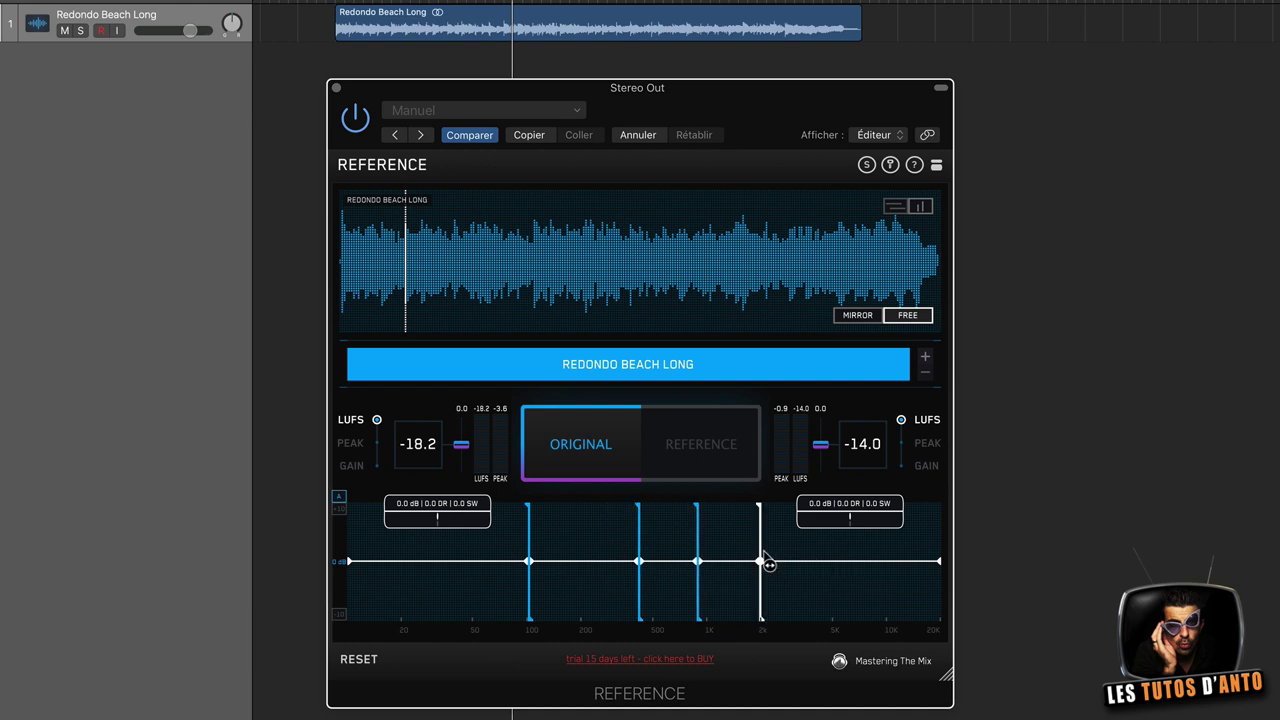
drag(762, 555, 786, 562)
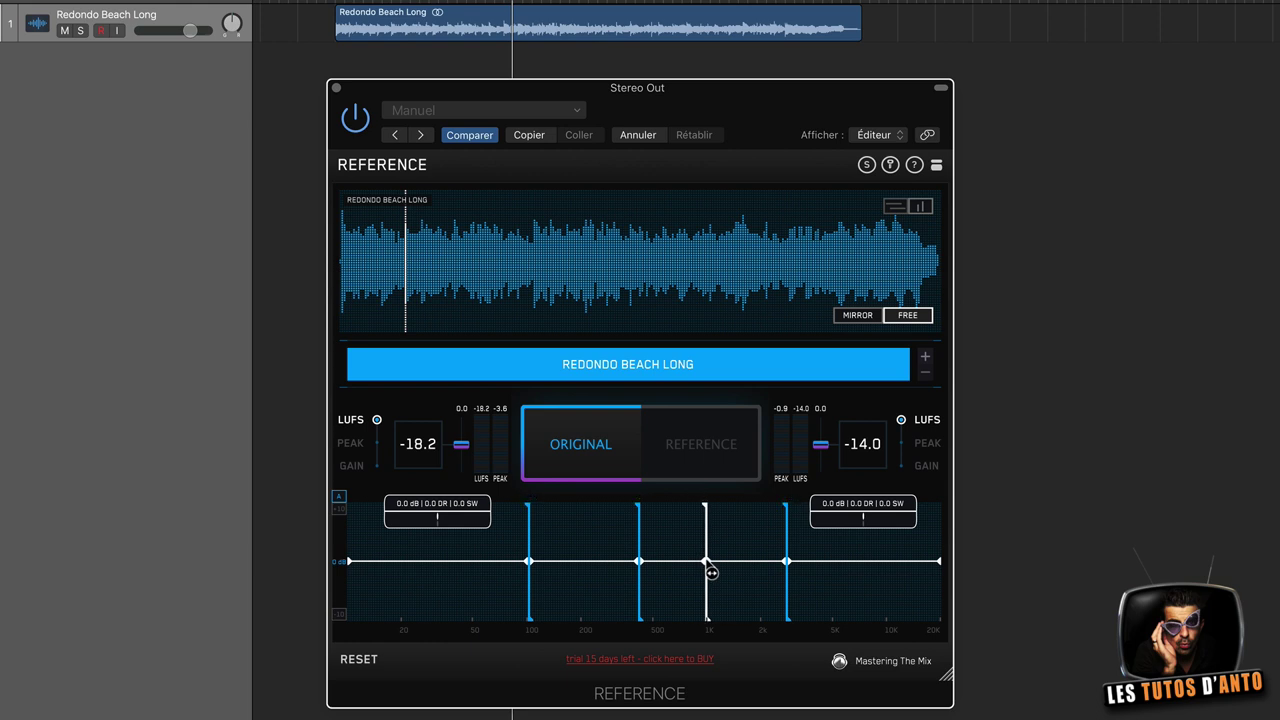
click(705, 566)
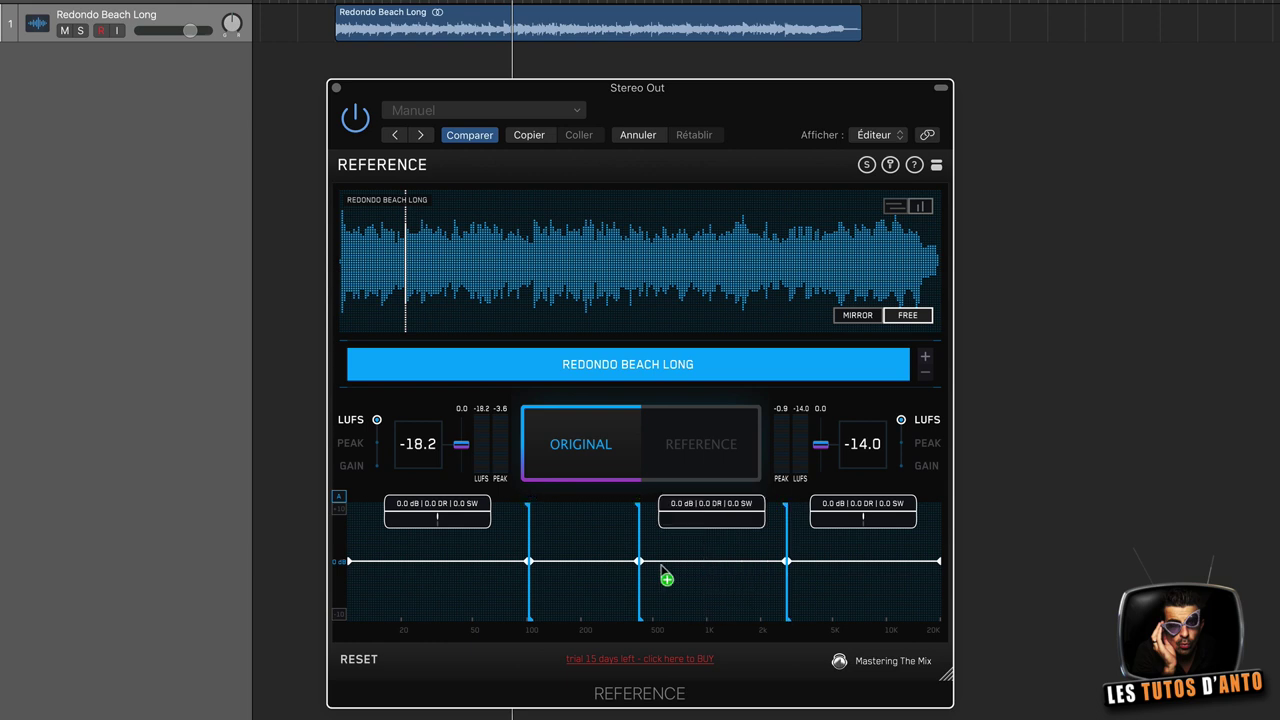
click(640, 562)
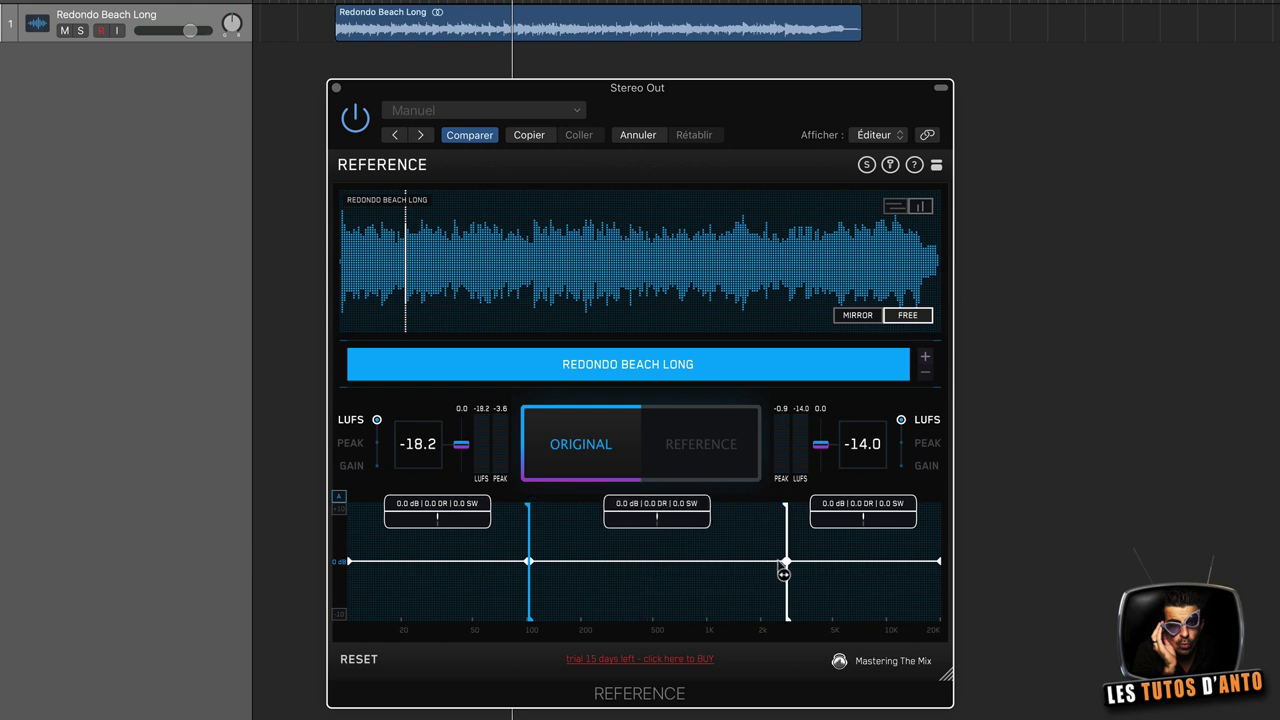
Step: Narrow the mid band by moving its dividers to about 160 Hz and about 1.4 kHz
drag(783, 568, 736, 568)
drag(535, 572, 571, 572)
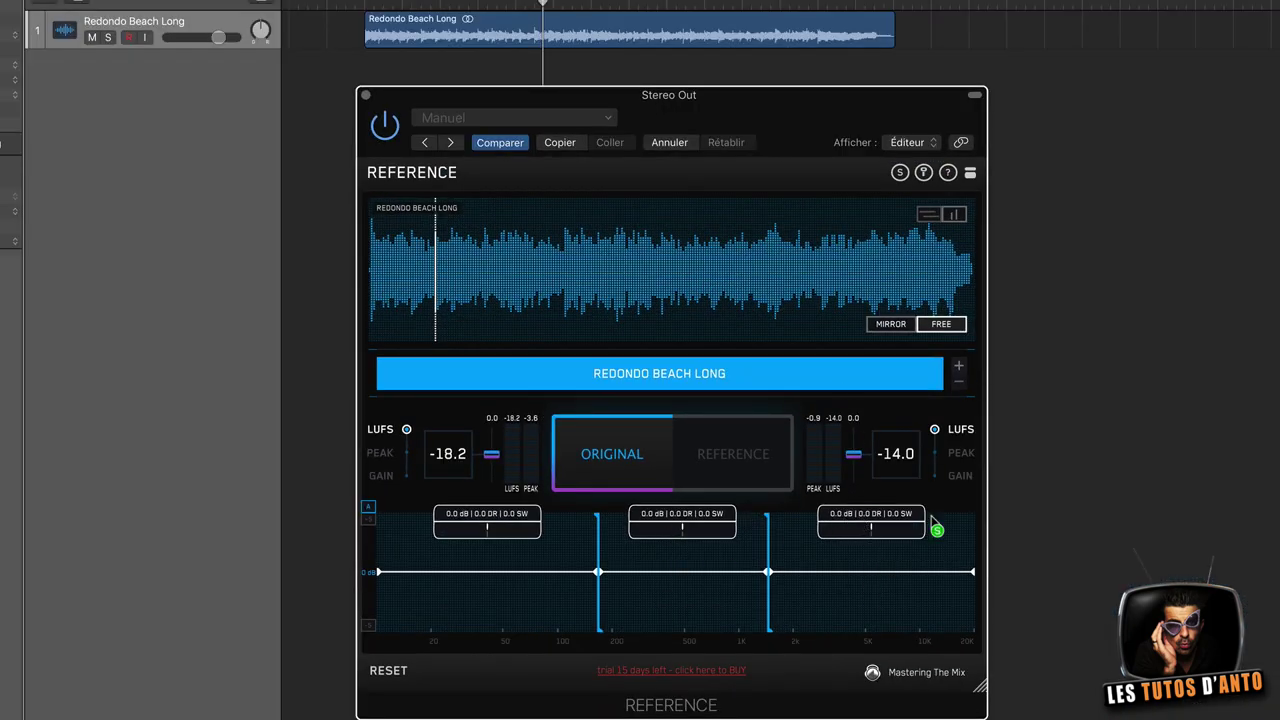
Step: Turn off the main readouts display in the plugin settings, save, and play the project
click(900, 173)
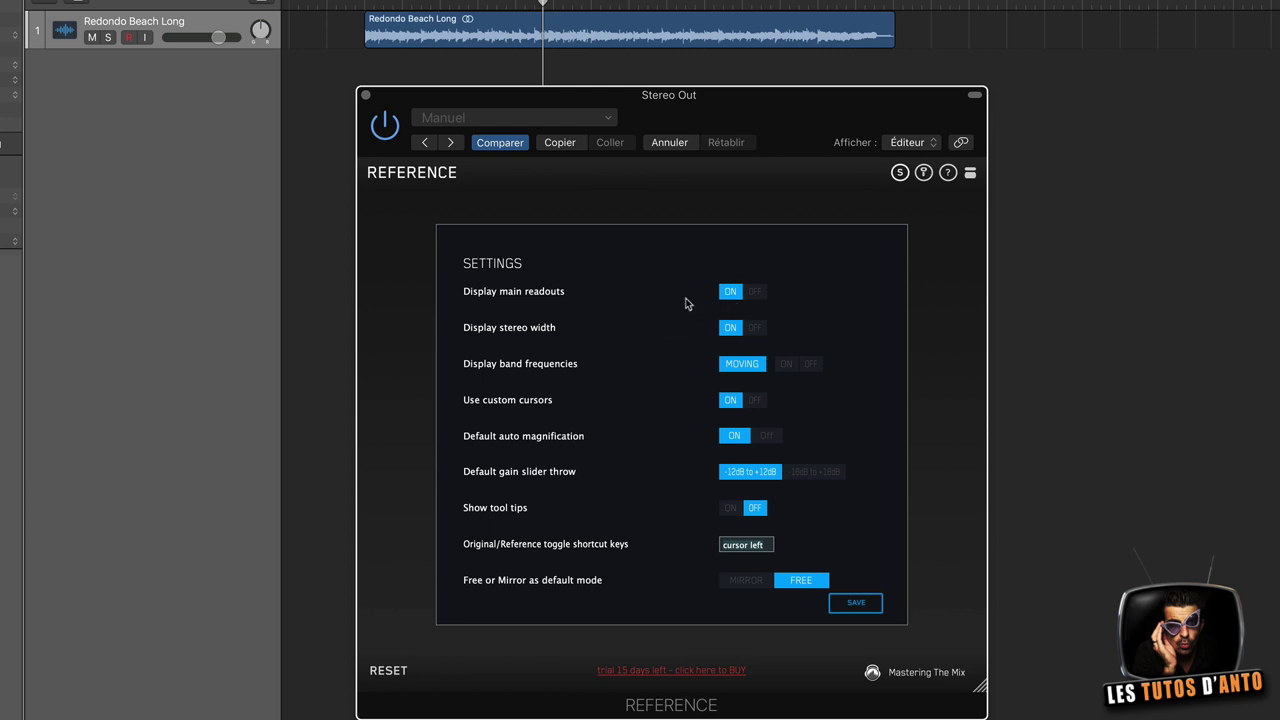
click(853, 604)
key(space)
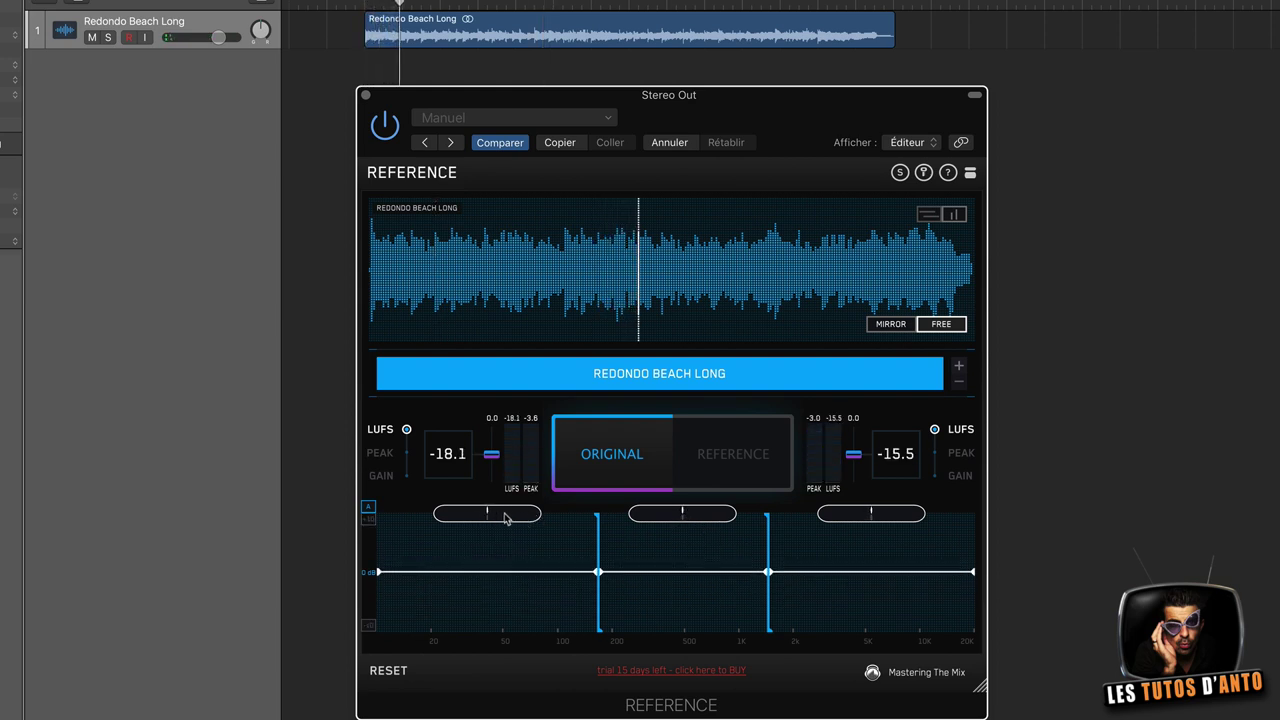
Step: Turn the main readouts display back on in the plugin settings, save, and play the project briefly
click(920, 175)
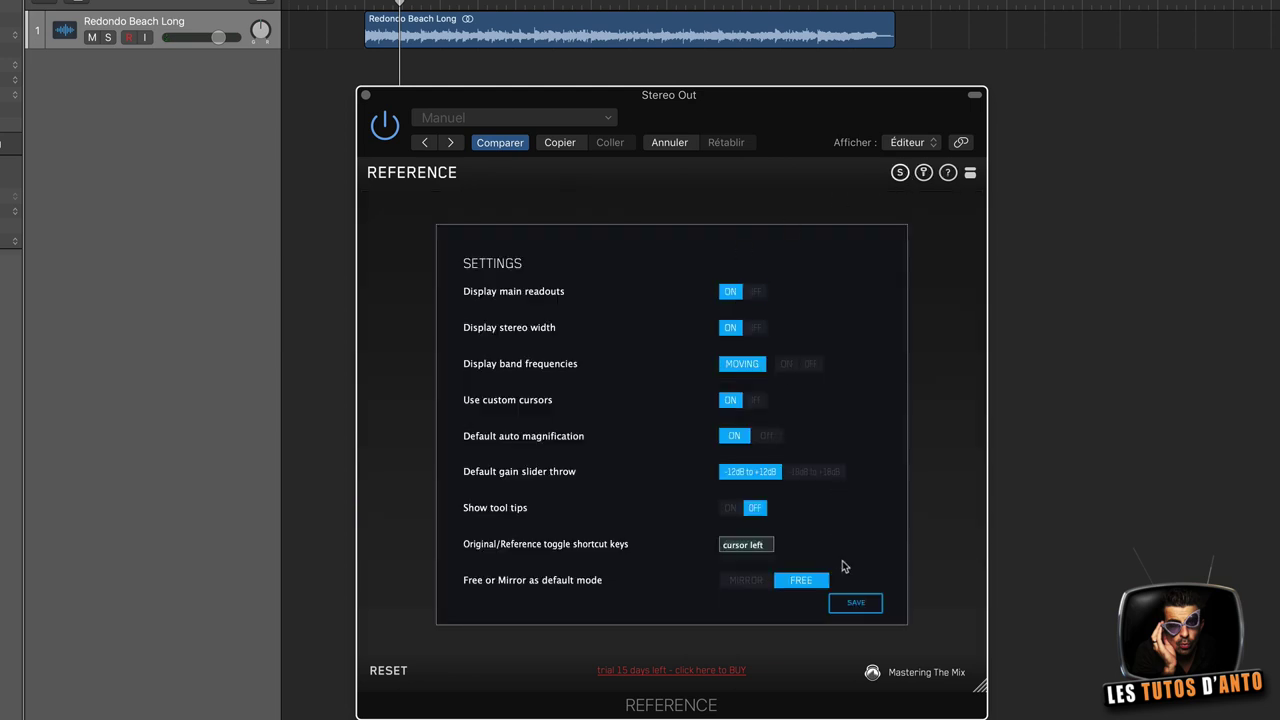
click(864, 603)
key(space)
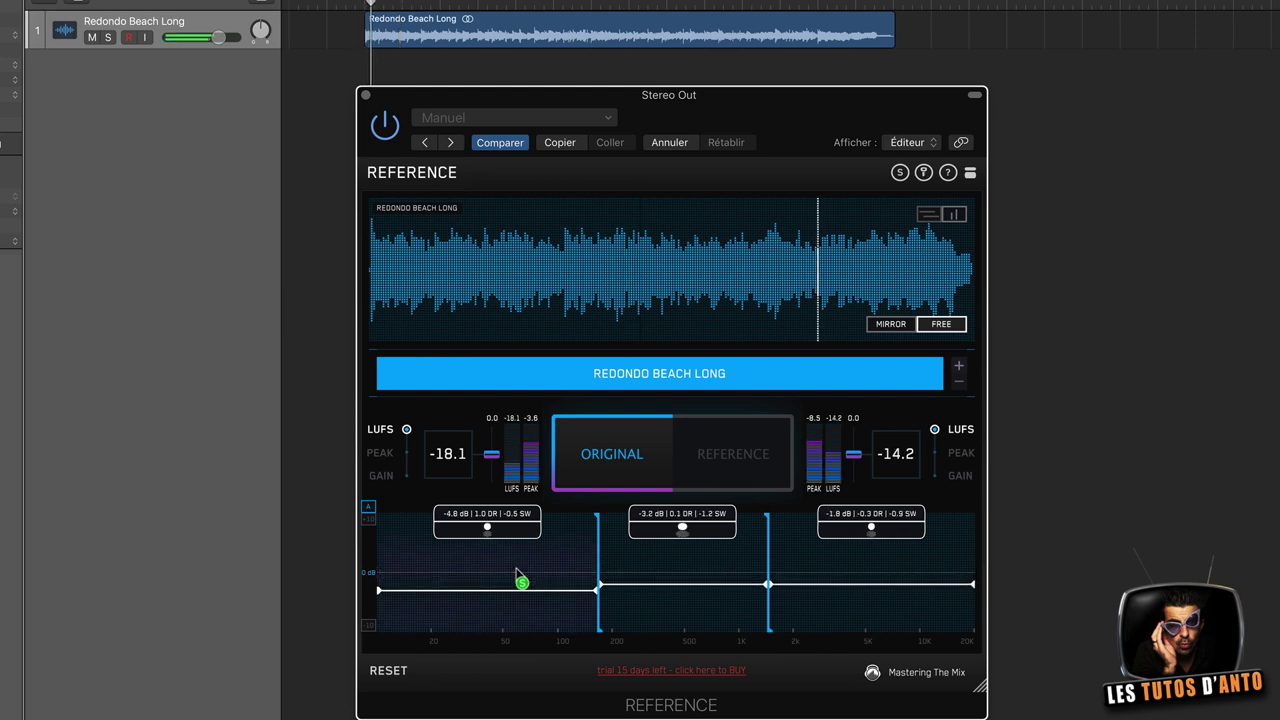
key(space)
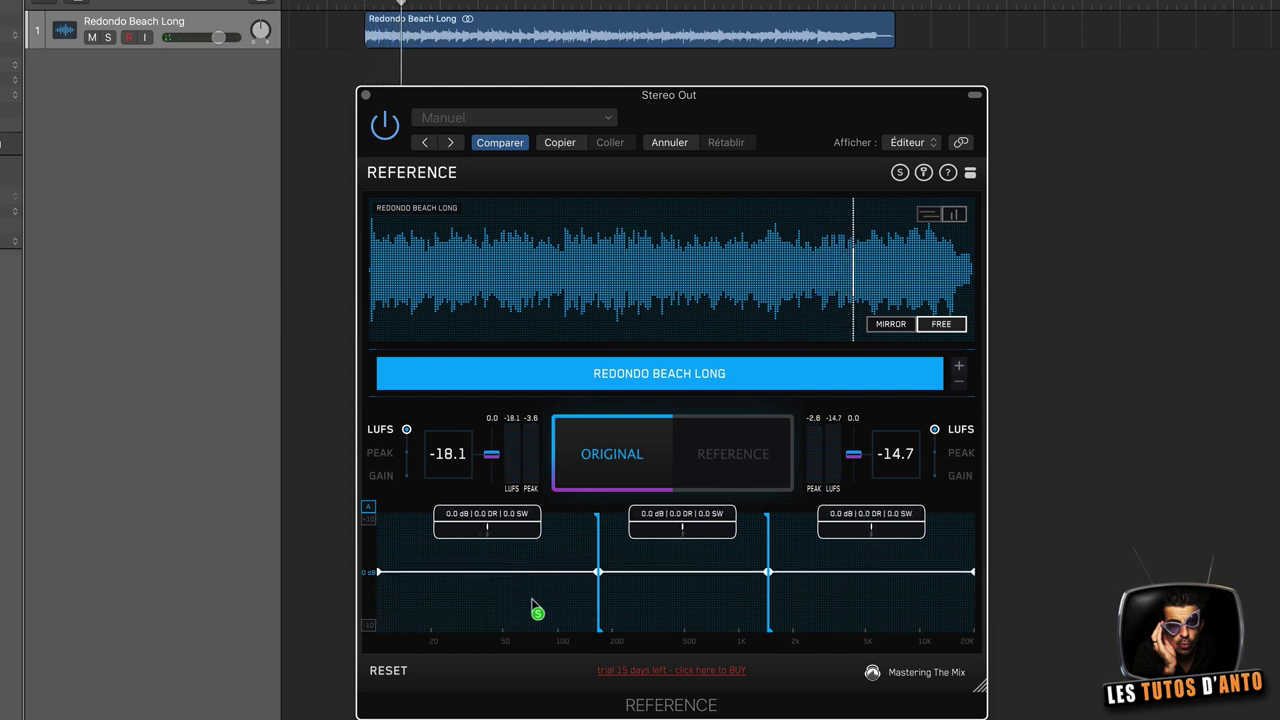
Step: Solo the low band and play the project
click(535, 608)
key(space)
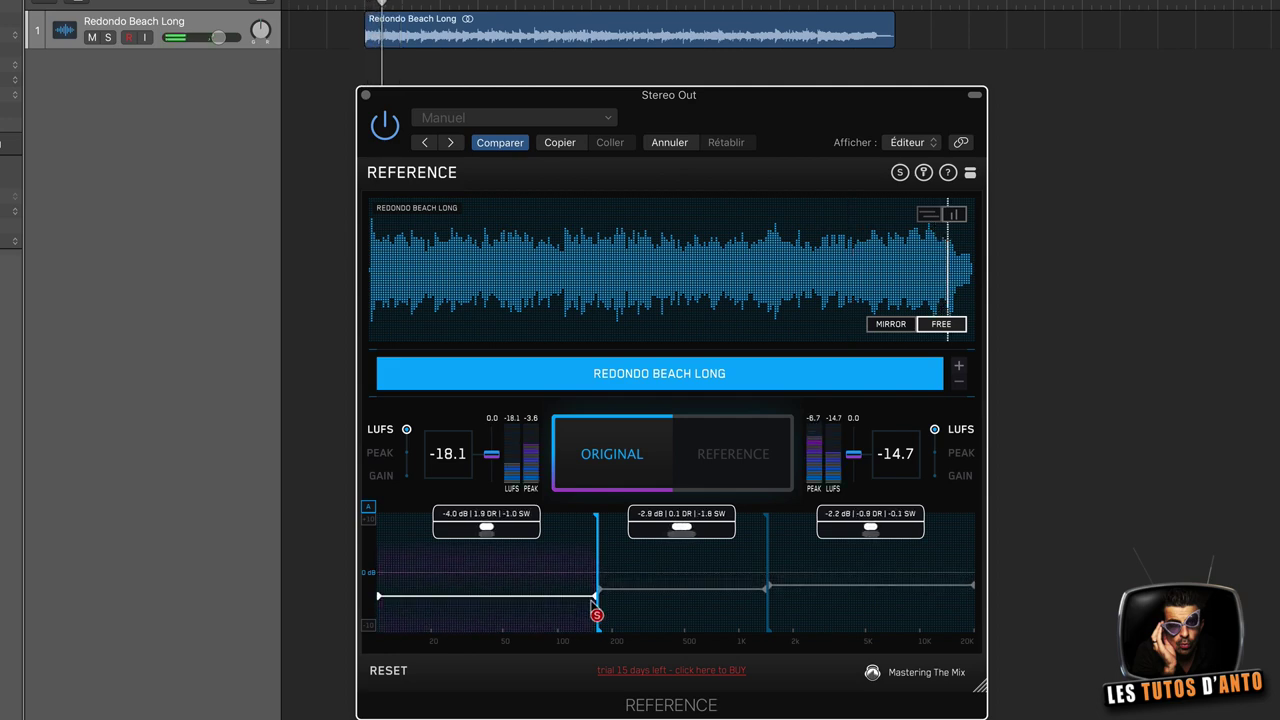
click(596, 613)
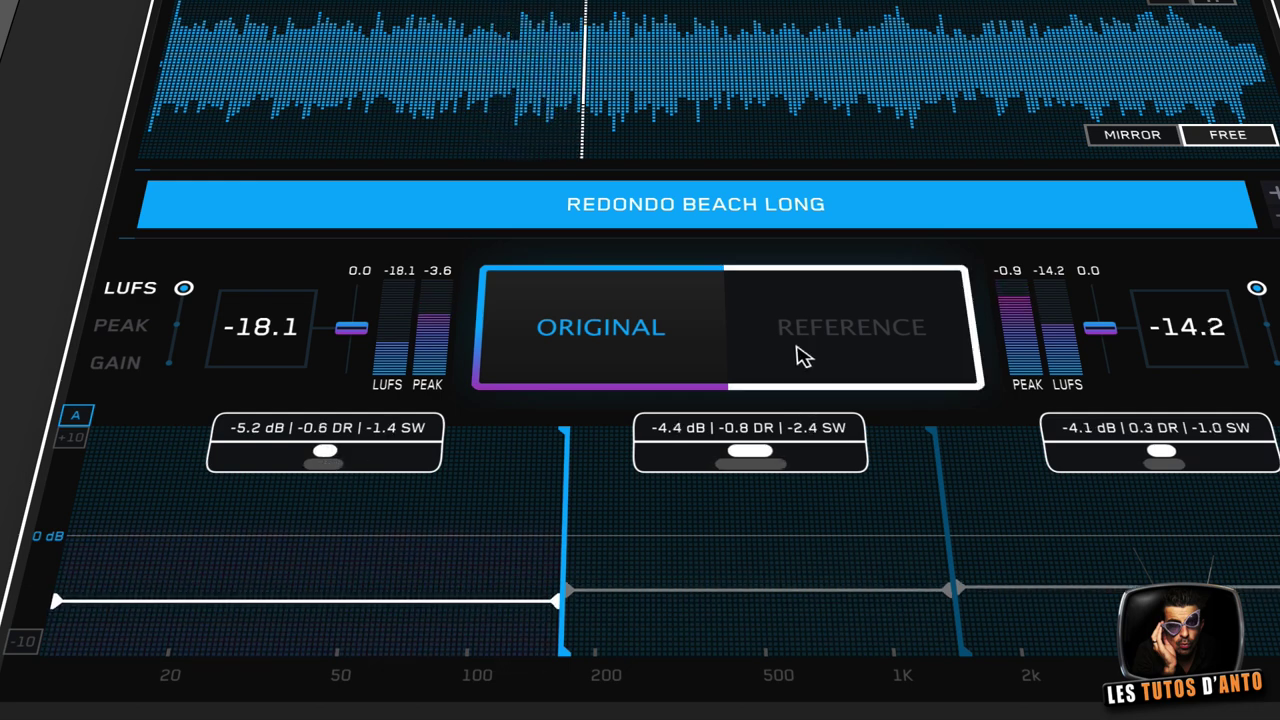
Step: Alternate monitoring between the reference and the original during playback to compare the low band's stereo width, ending on the original
click(846, 340)
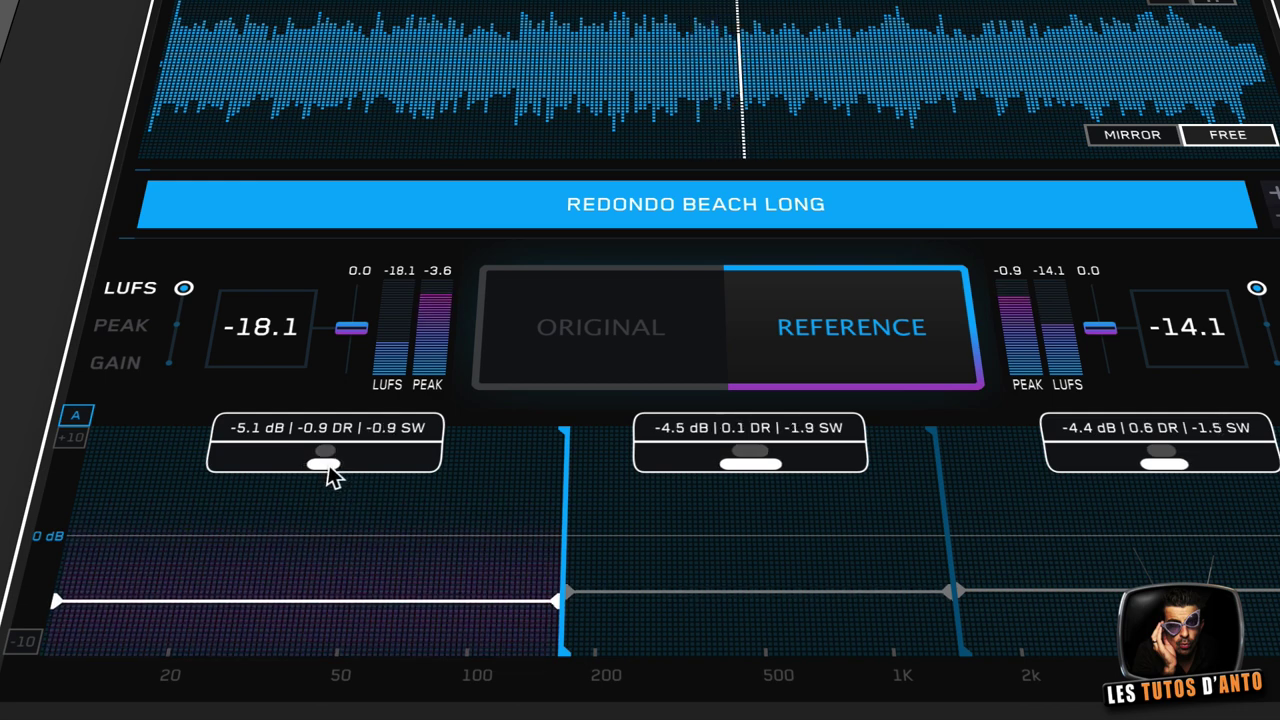
click(640, 346)
click(805, 340)
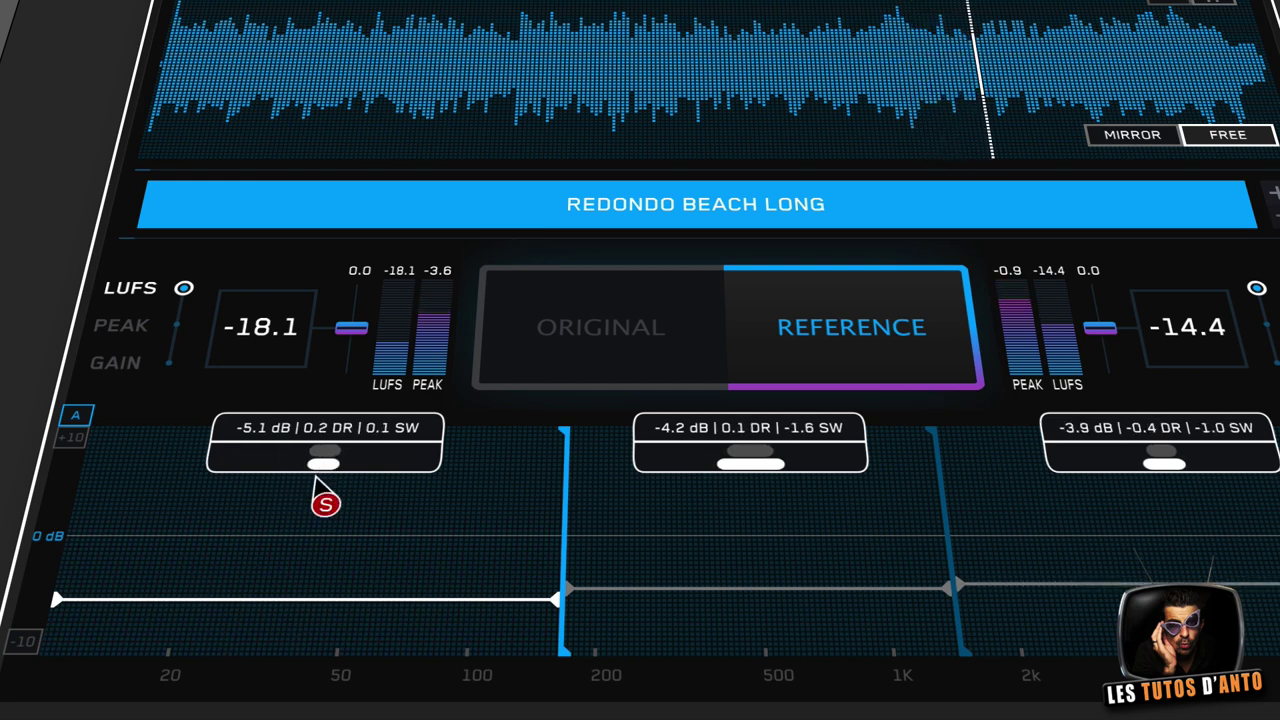
click(823, 366)
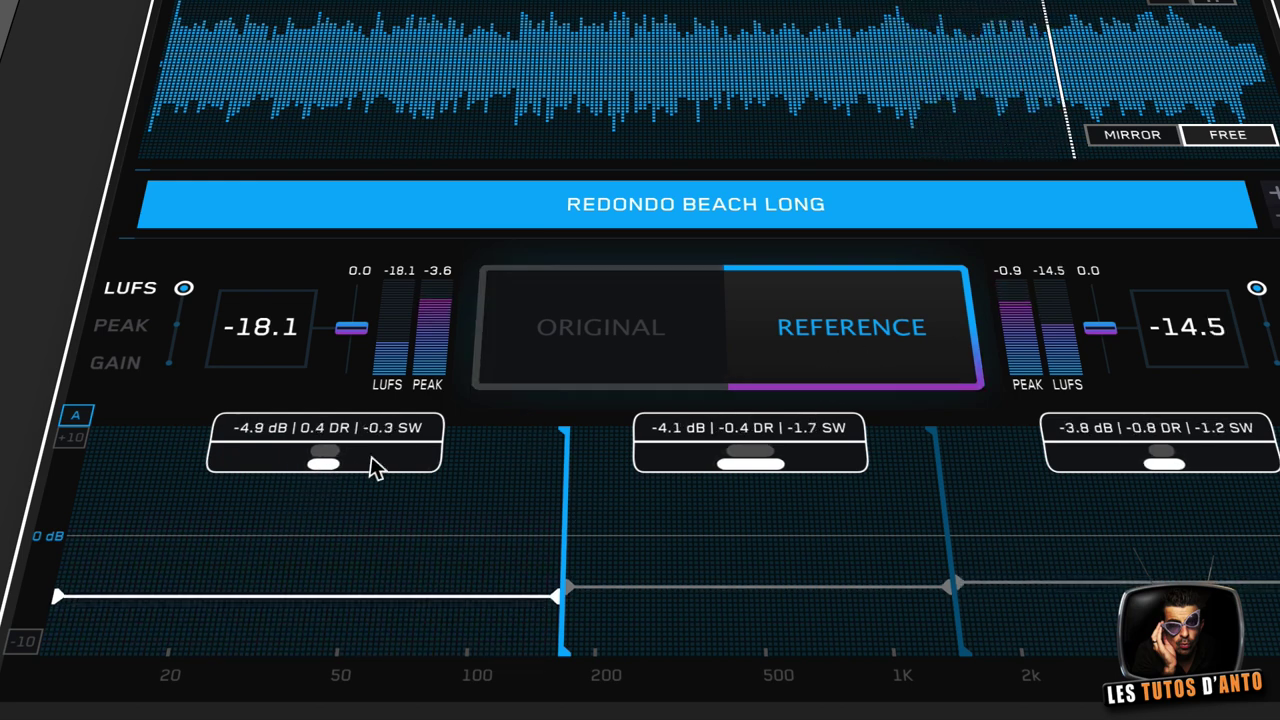
click(672, 328)
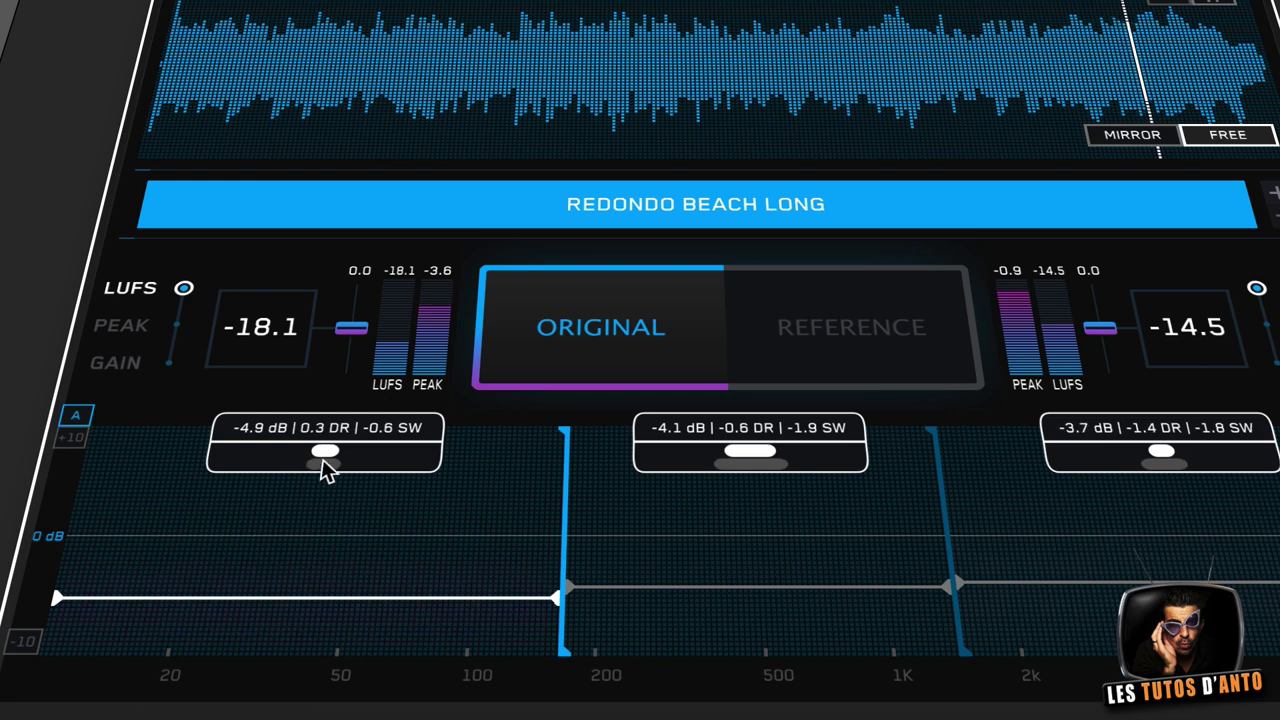
double_click(343, 523)
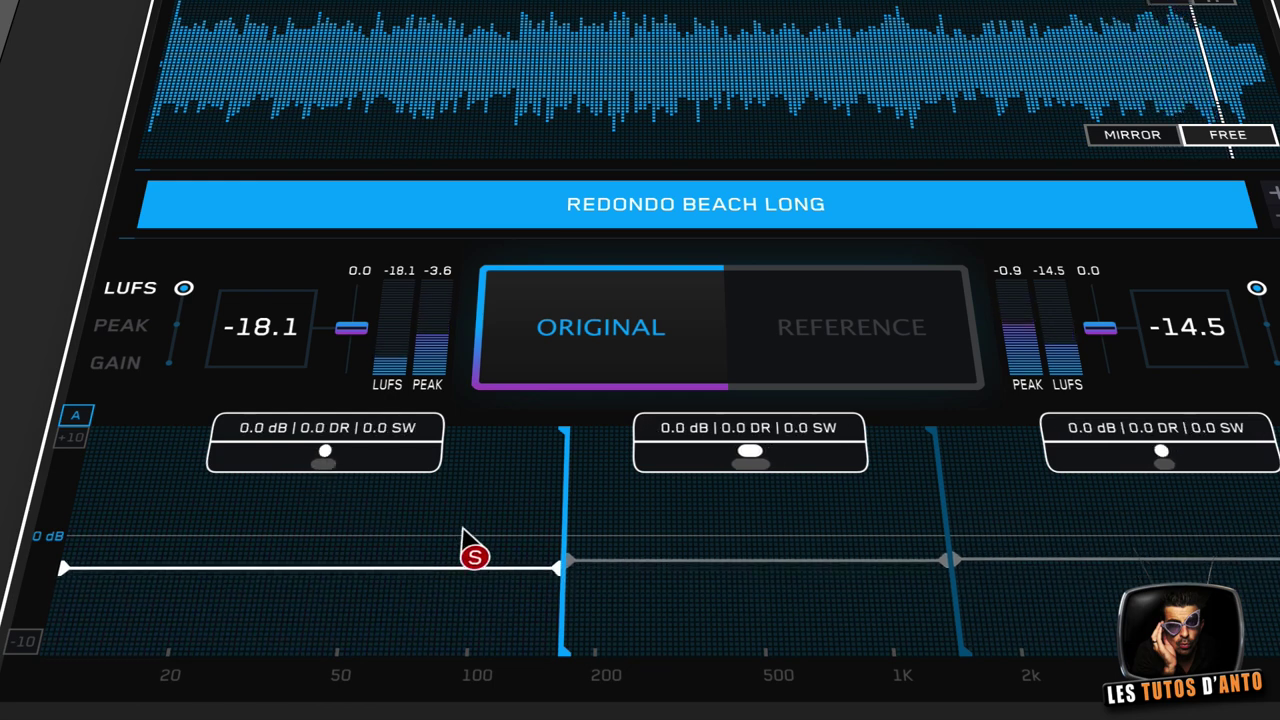
Step: Lower the low band's divider to about 110 Hz and replay the project to examine the band's stereo width indicator
drag(565, 572, 497, 572)
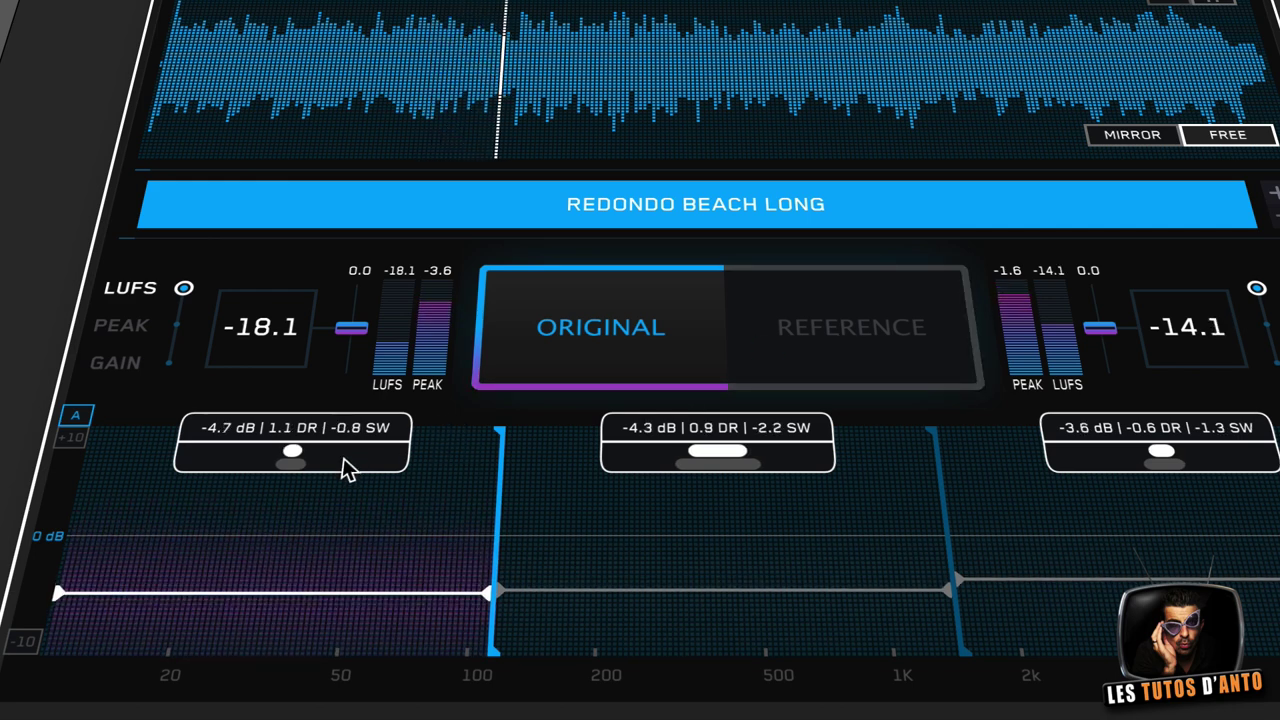
key(space)
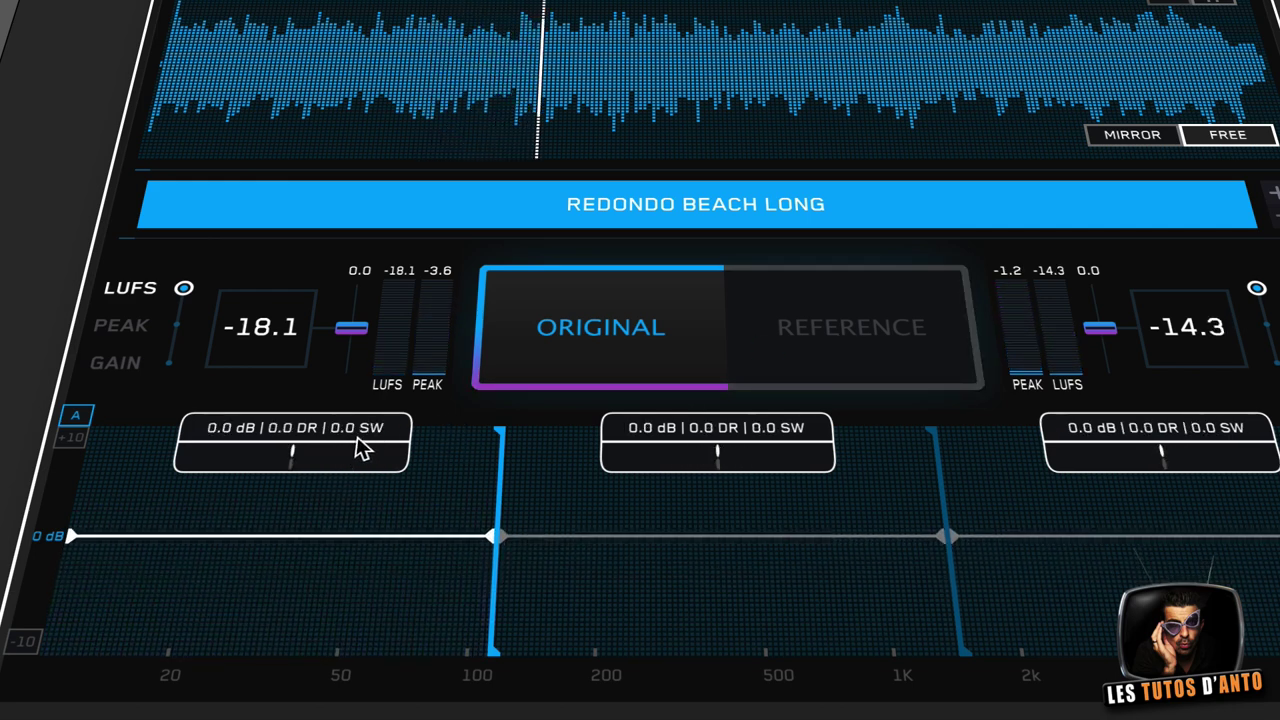
key(space)
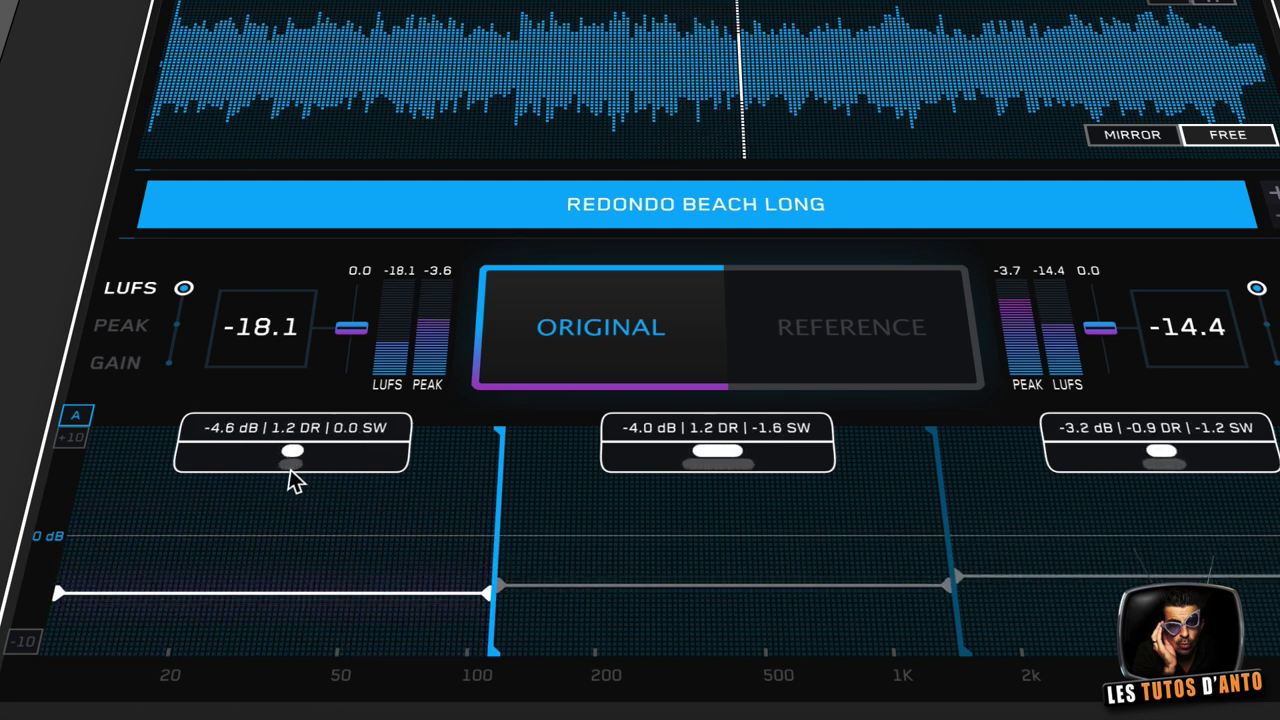
drag(294, 481, 310, 488)
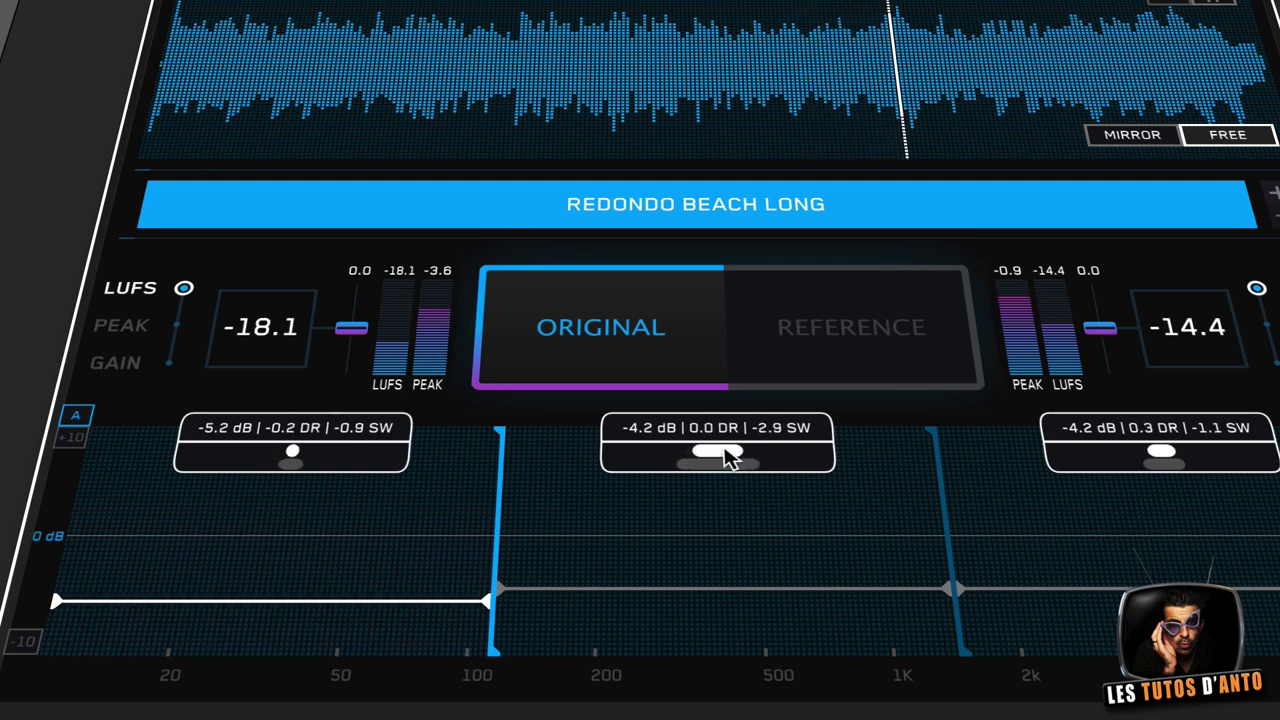
Step: Switch monitoring to the reference, back to the original, and finally to the reference
click(866, 344)
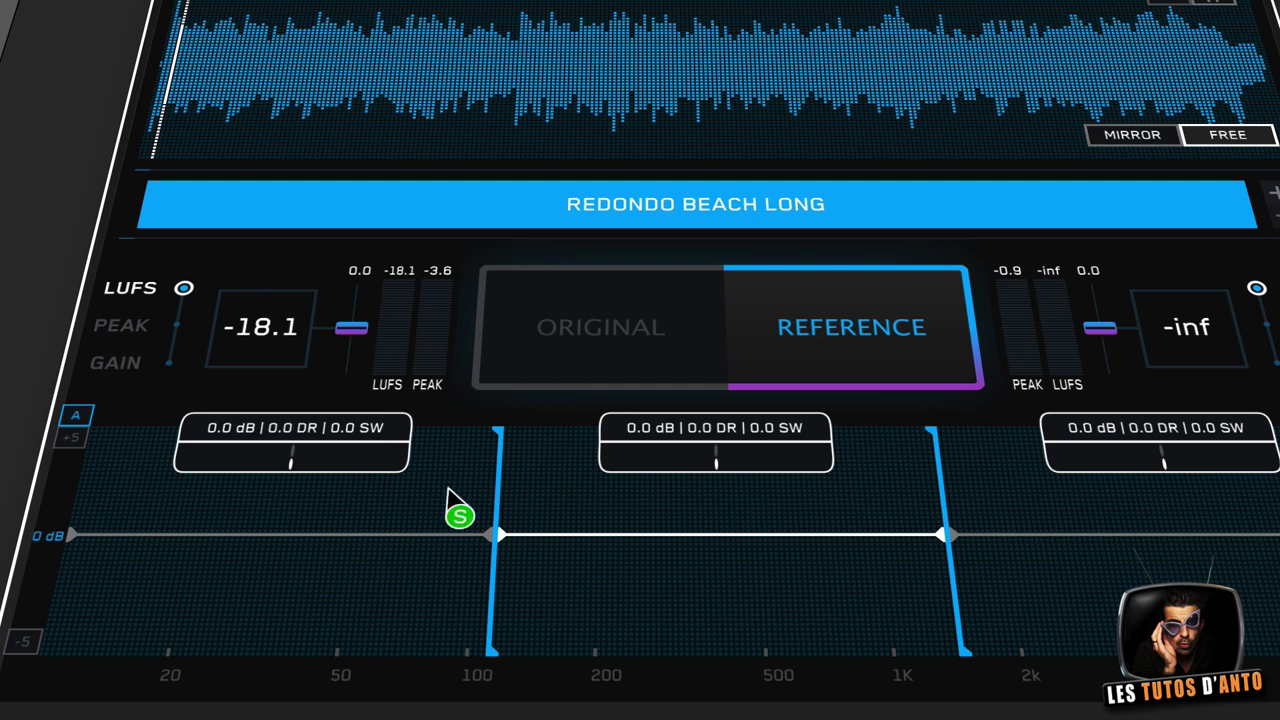
click(560, 342)
click(792, 342)
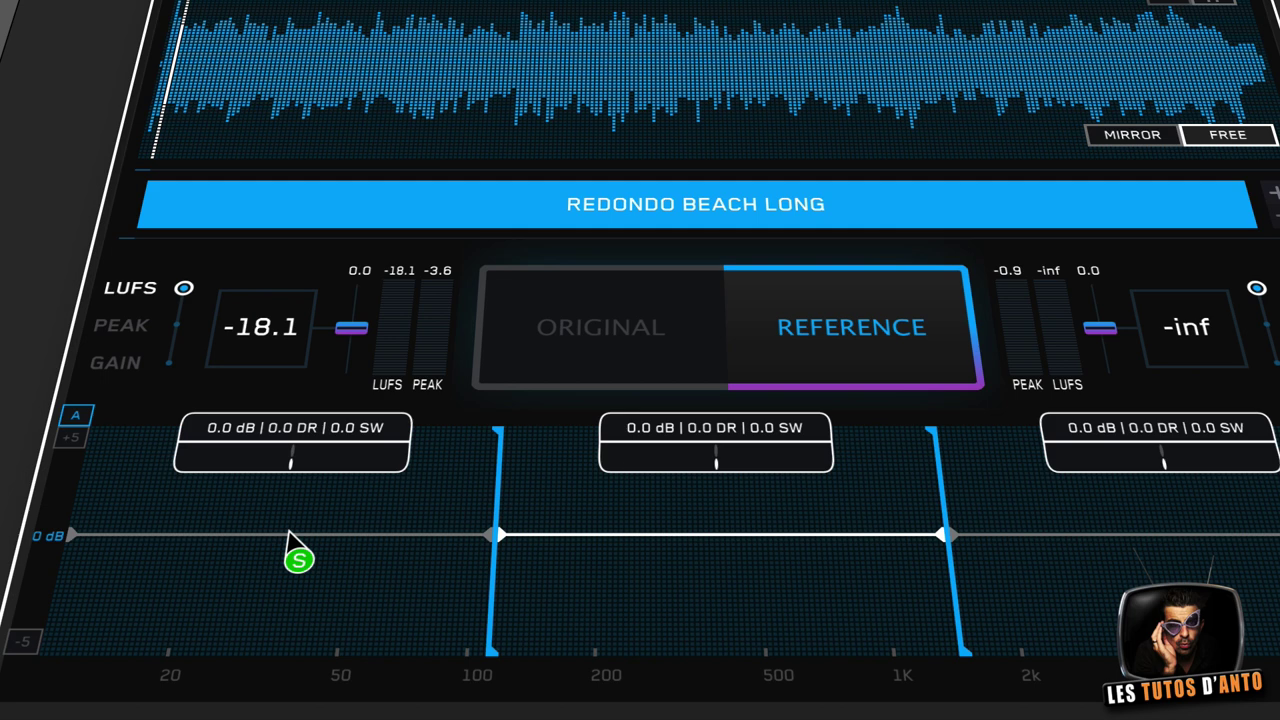
Step: Solo the low band on the reference and play the project repeatedly to examine its dB, DR and SW readouts
click(353, 565)
key(space)
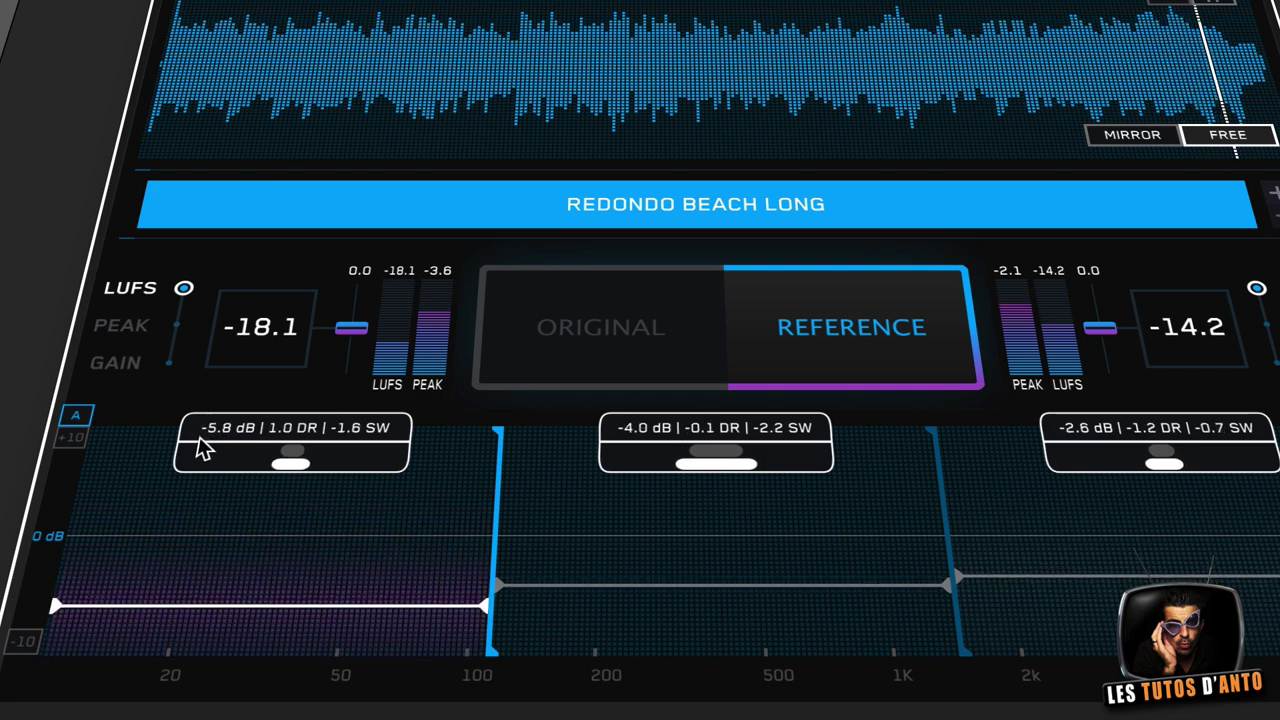
key(space)
key(space)
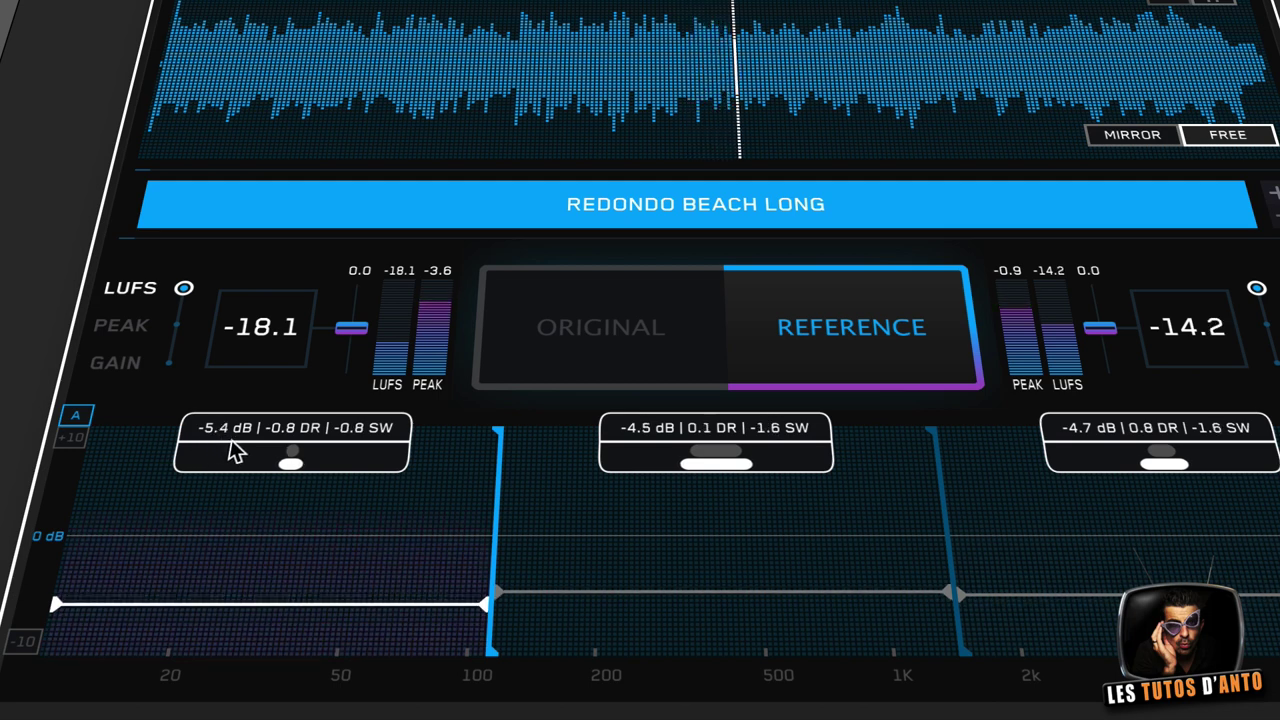
click(316, 615)
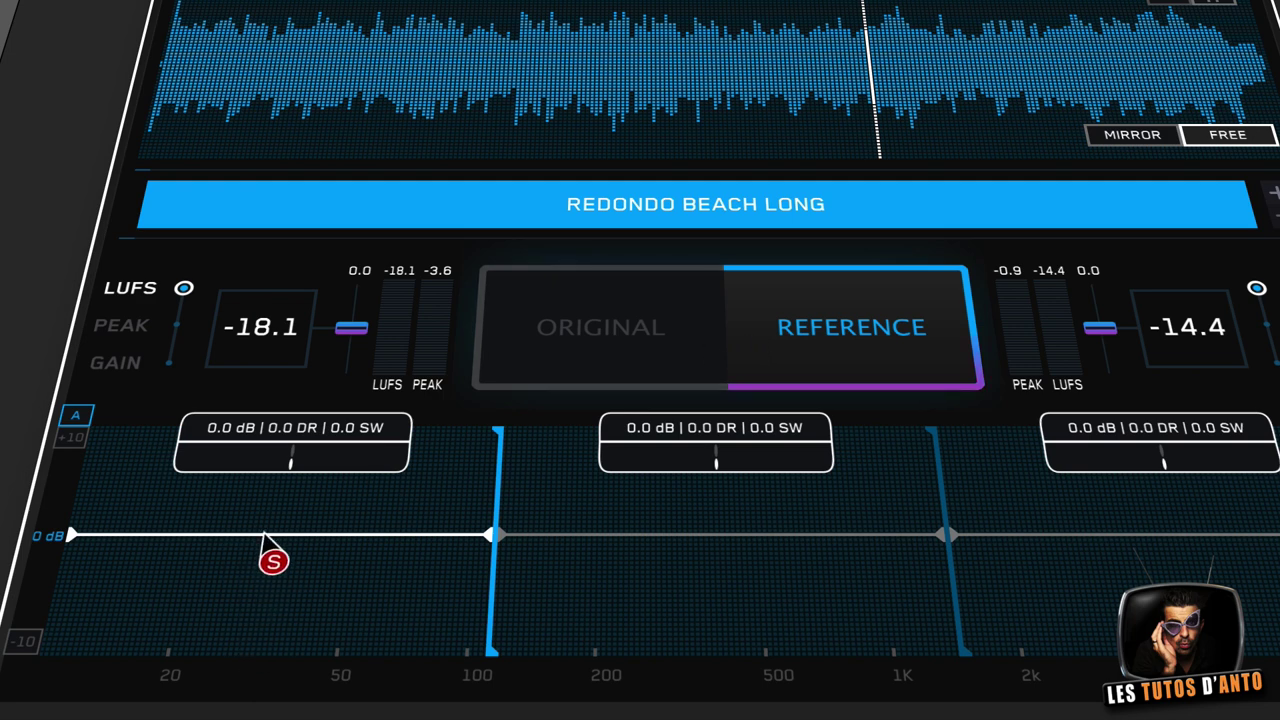
key(space)
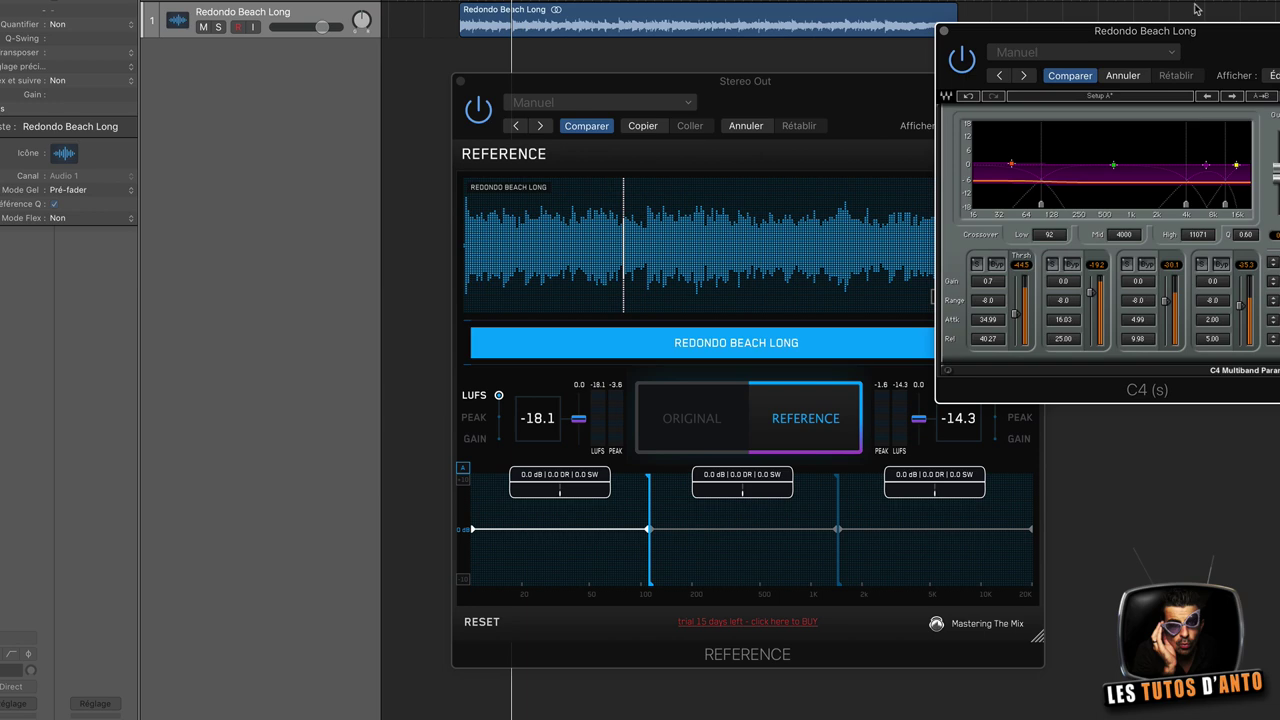
Step: Place the C4 window beside REFERENCE and raise C4's low-band gain to 16.1 while playing the project
drag(1205, 41, 230, 55)
key(space)
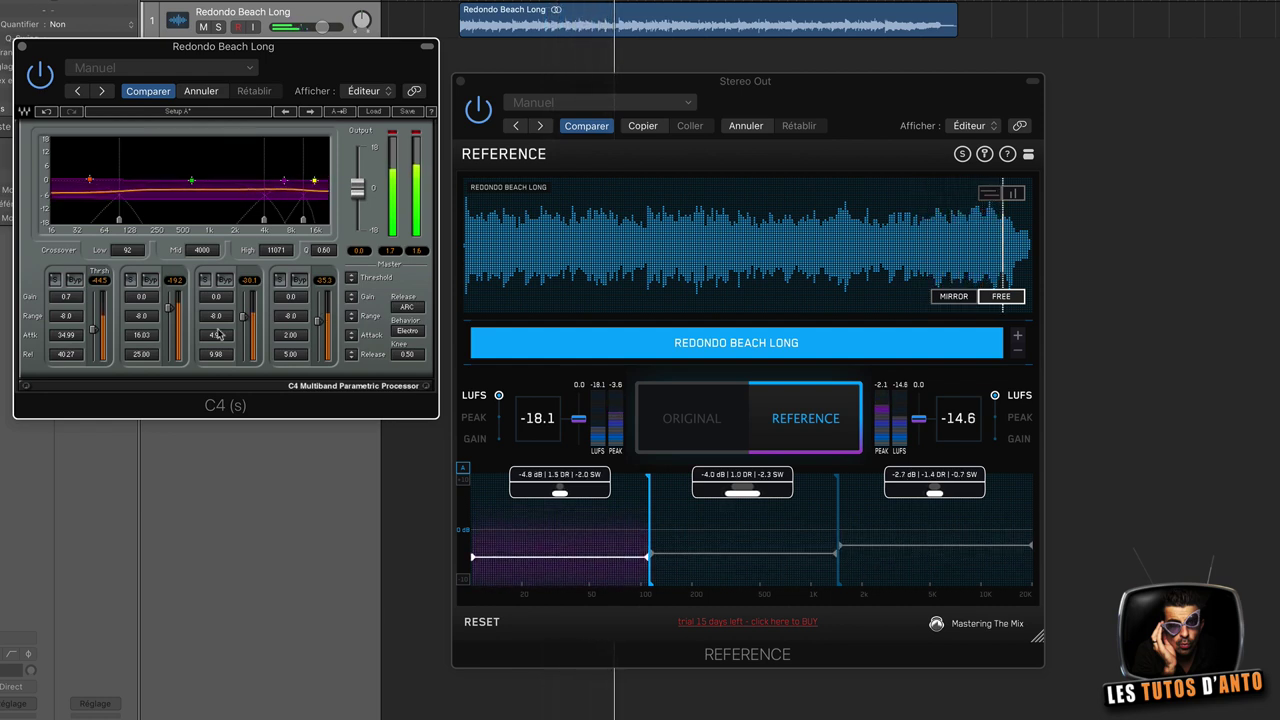
drag(66, 297, 66, 285)
key(space)
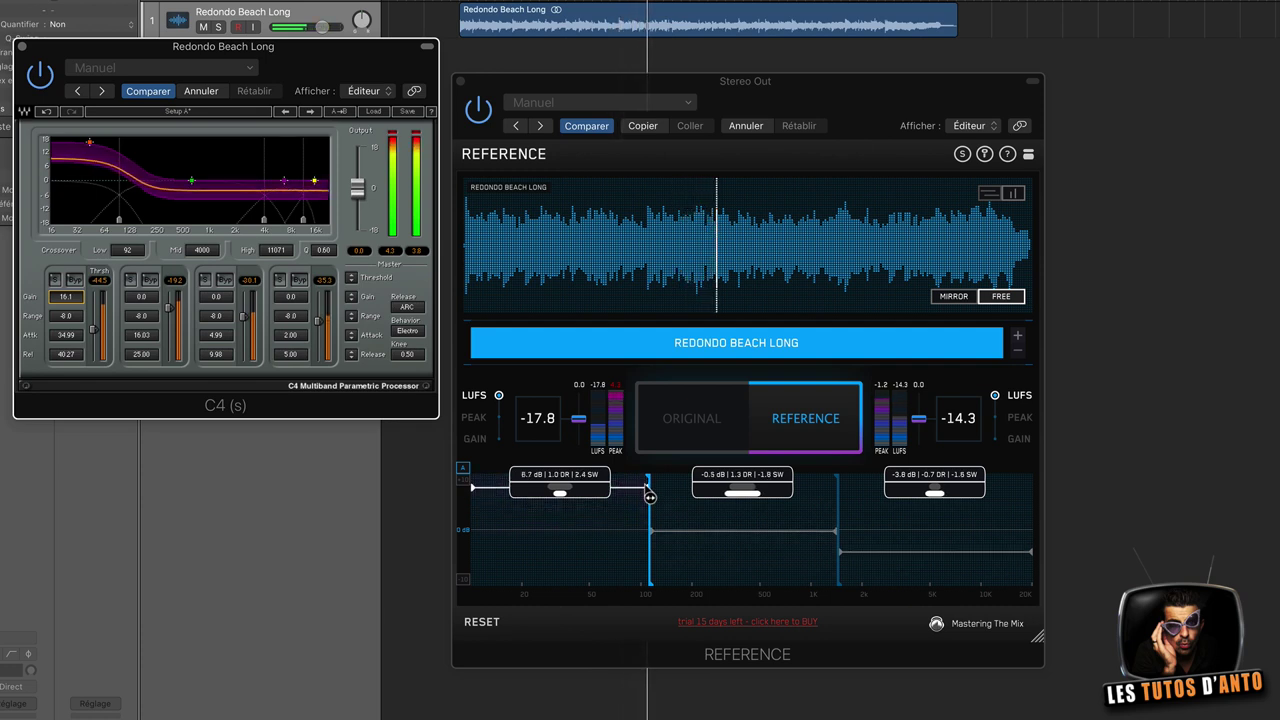
key(space)
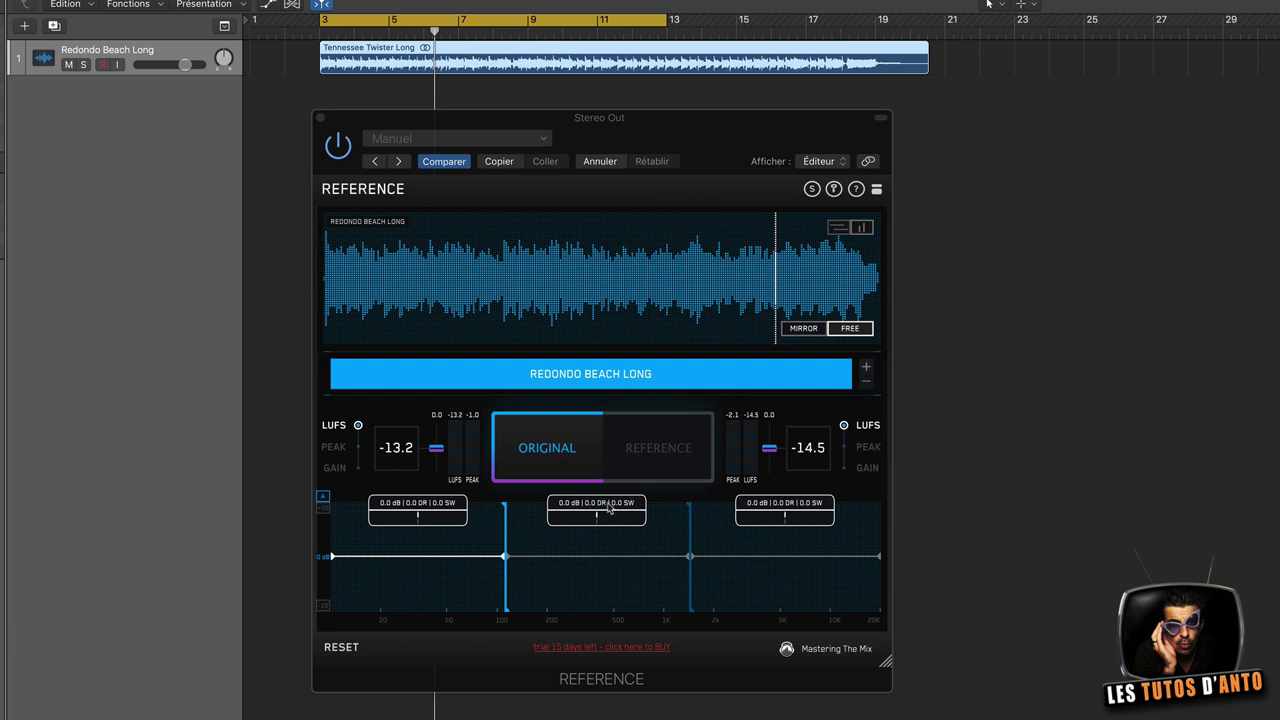
Step: Play the project repeatedly in original monitoring with the low band soloed to examine its dB, DR and SW differences from the reference
click(458, 578)
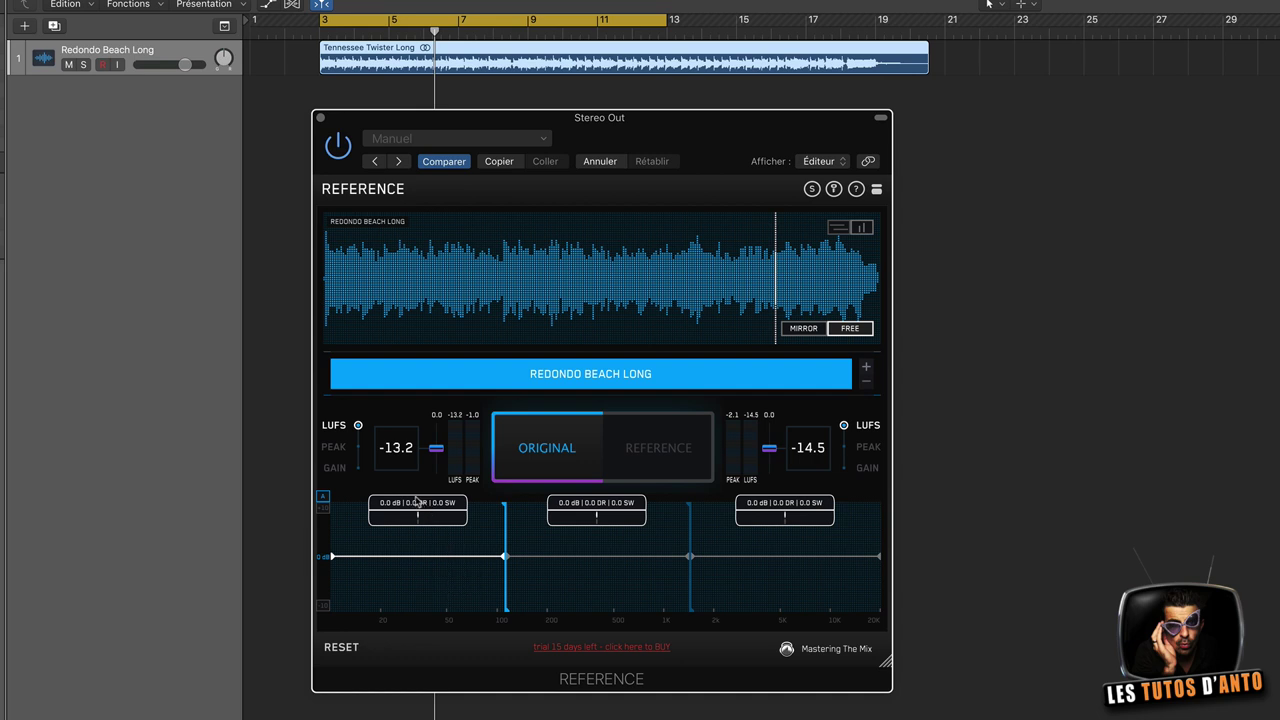
key(space)
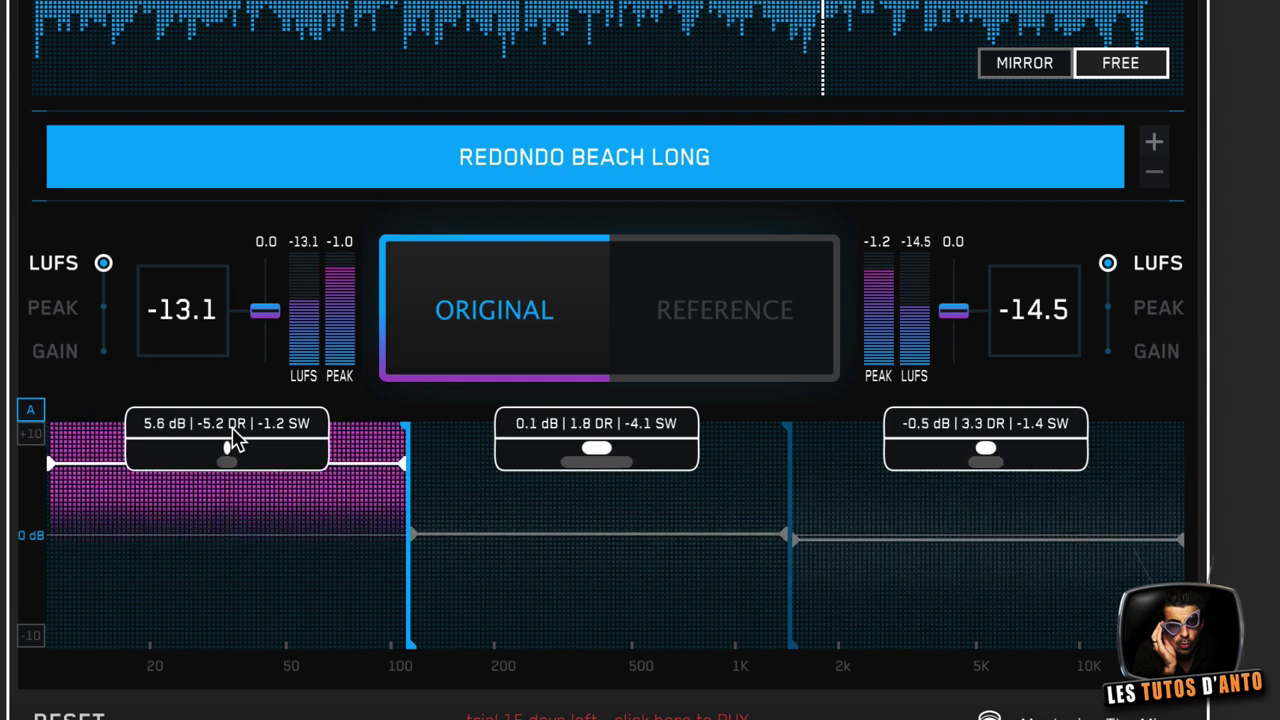
key(space)
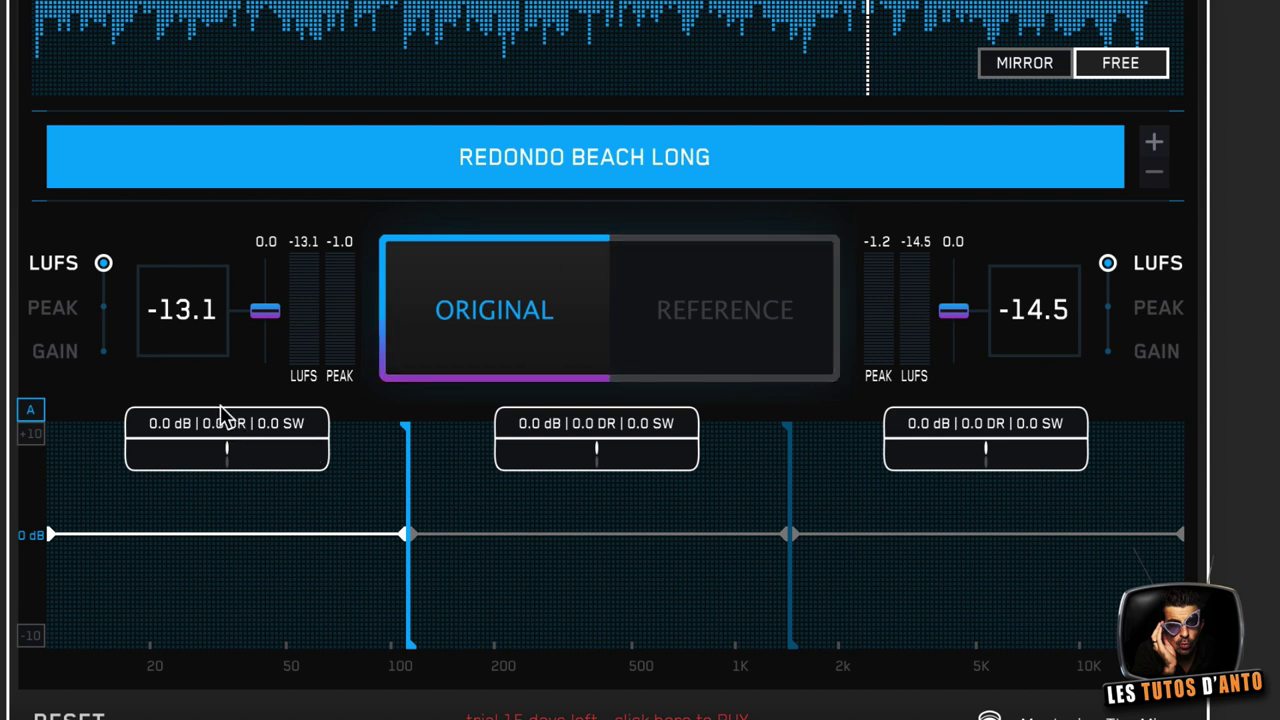
click(251, 434)
key(space)
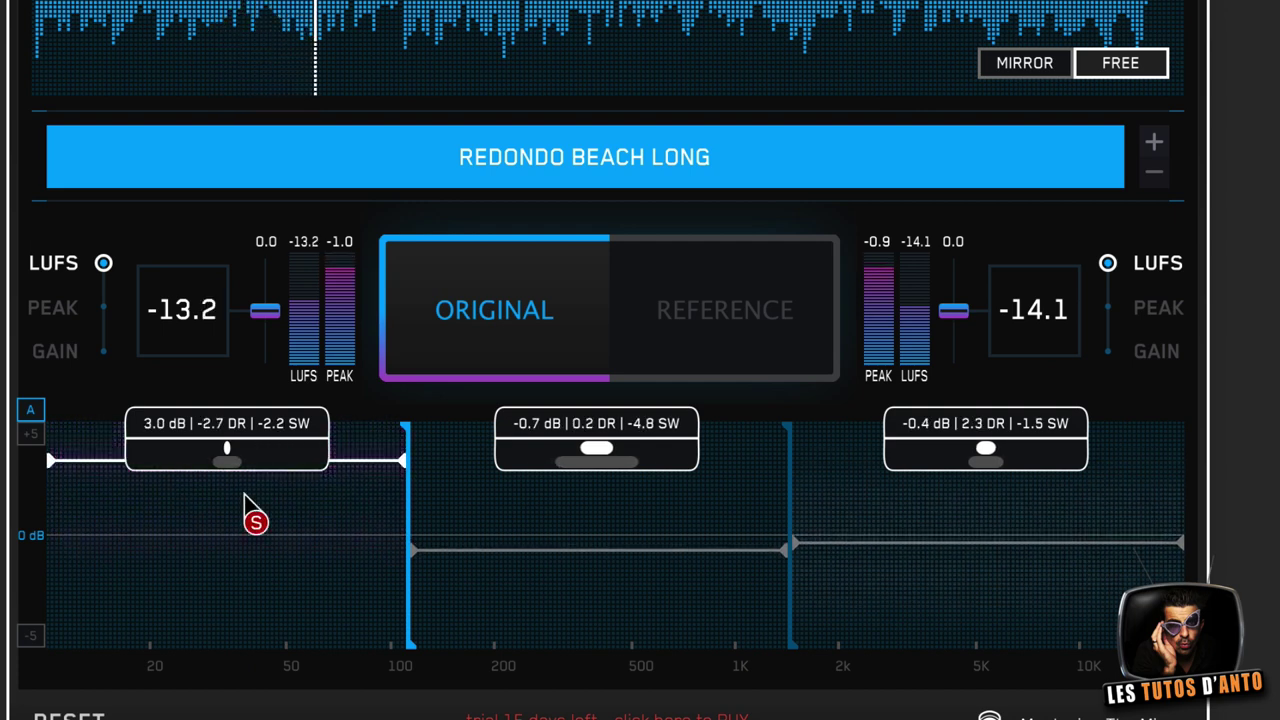
key(space)
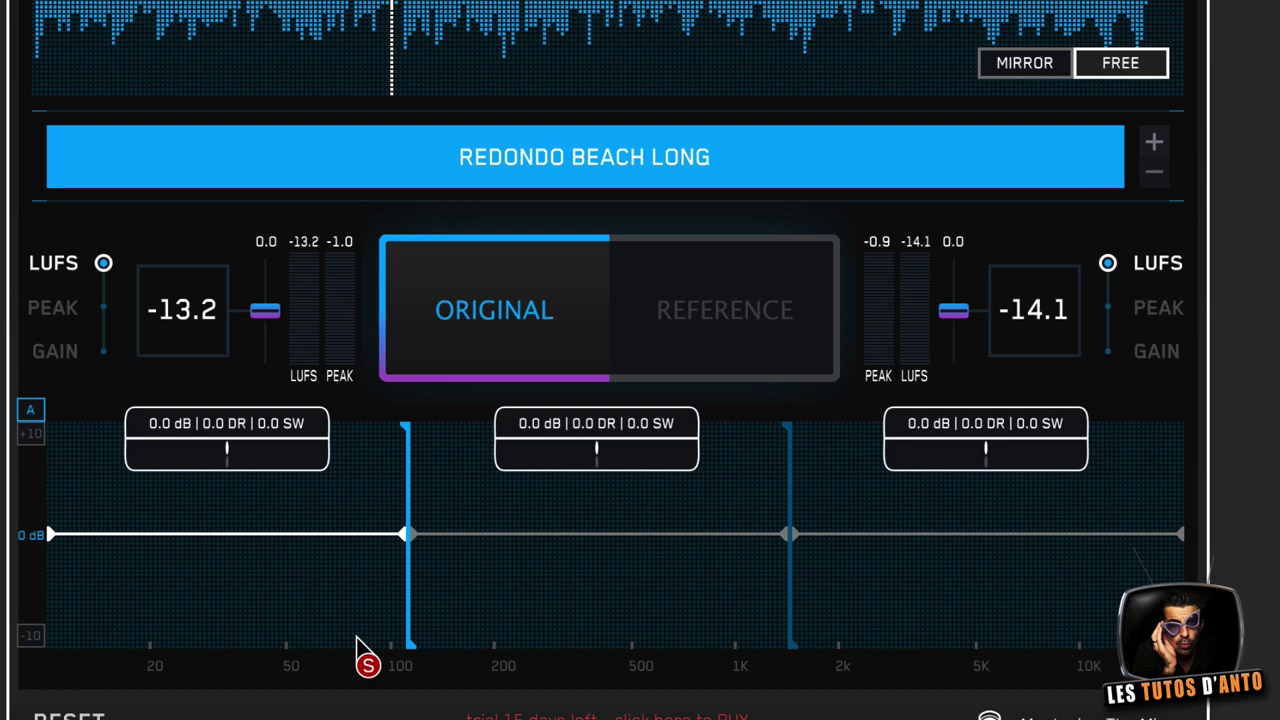
key(space)
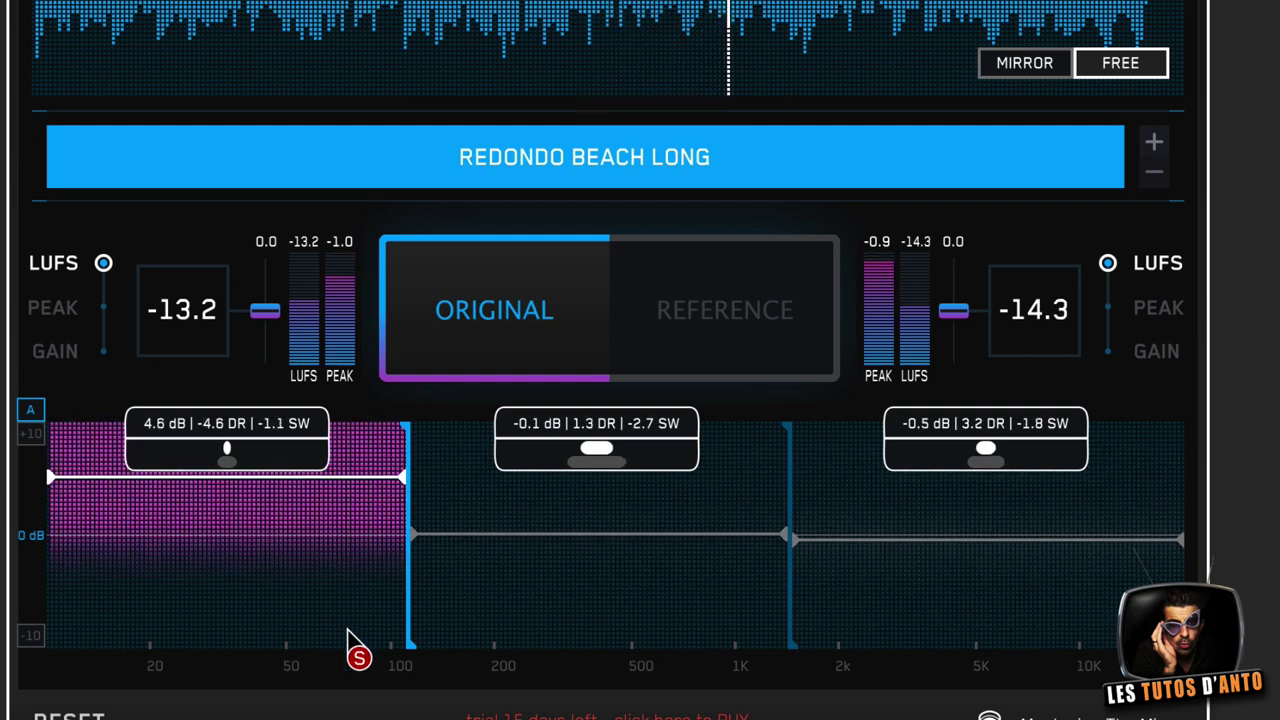
key(space)
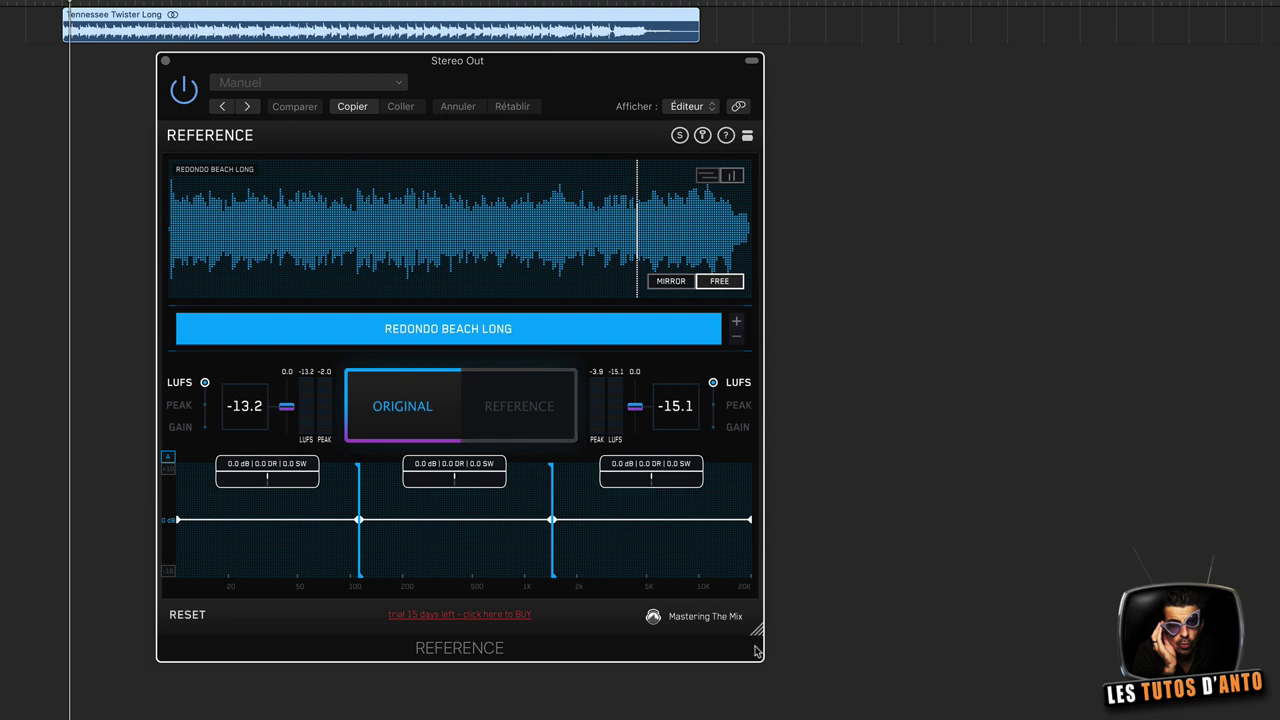
Step: Widen the REFERENCE window and toggle it between compact and full view, finishing in compact view
drag(757, 636, 1214, 636)
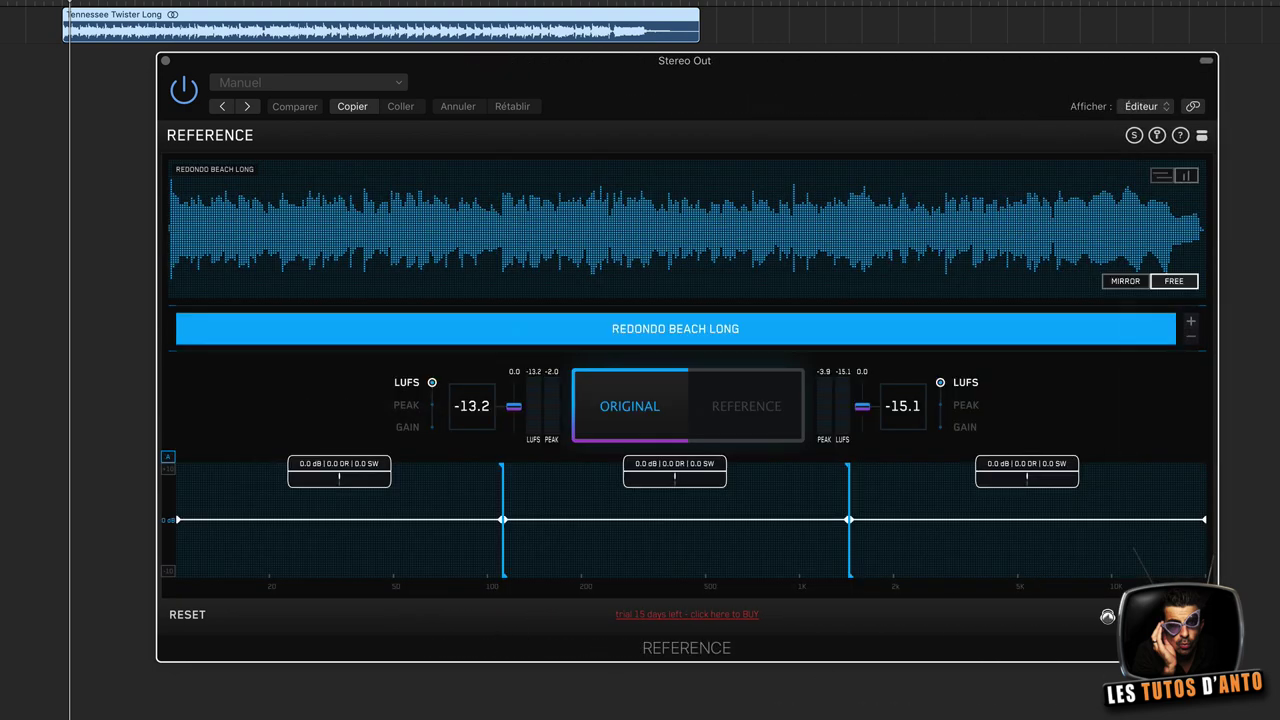
click(1201, 135)
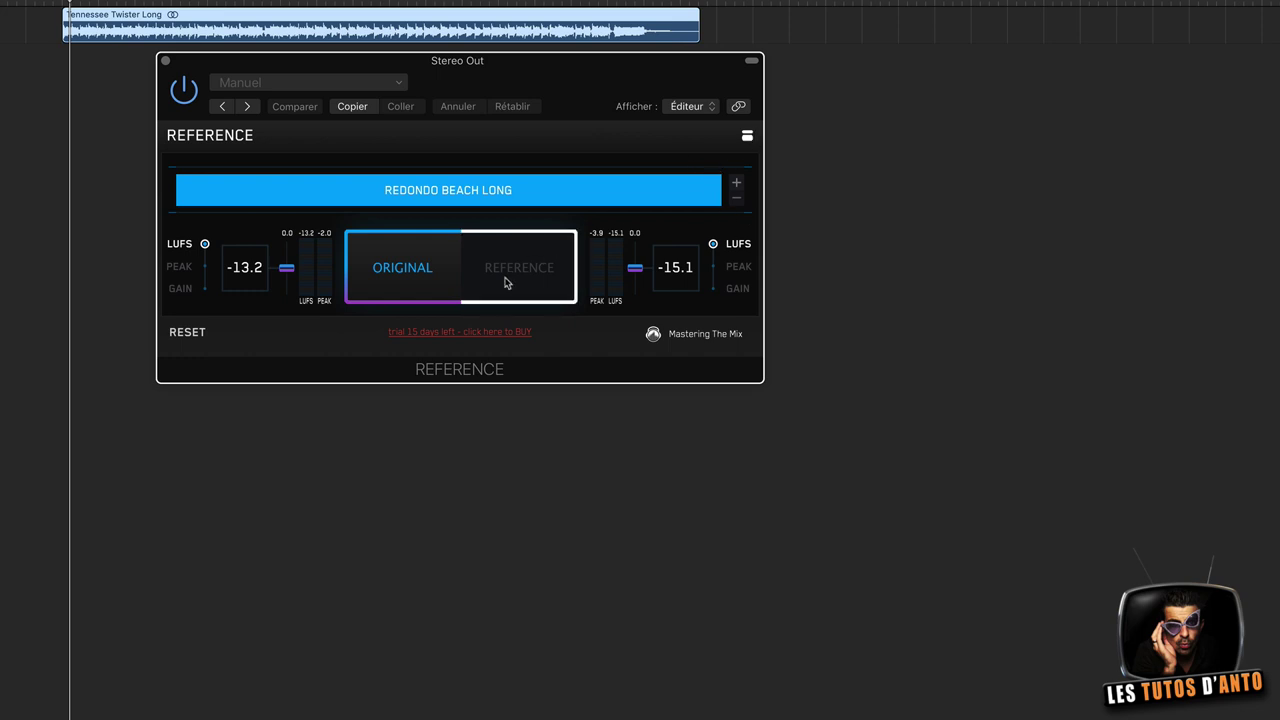
click(748, 138)
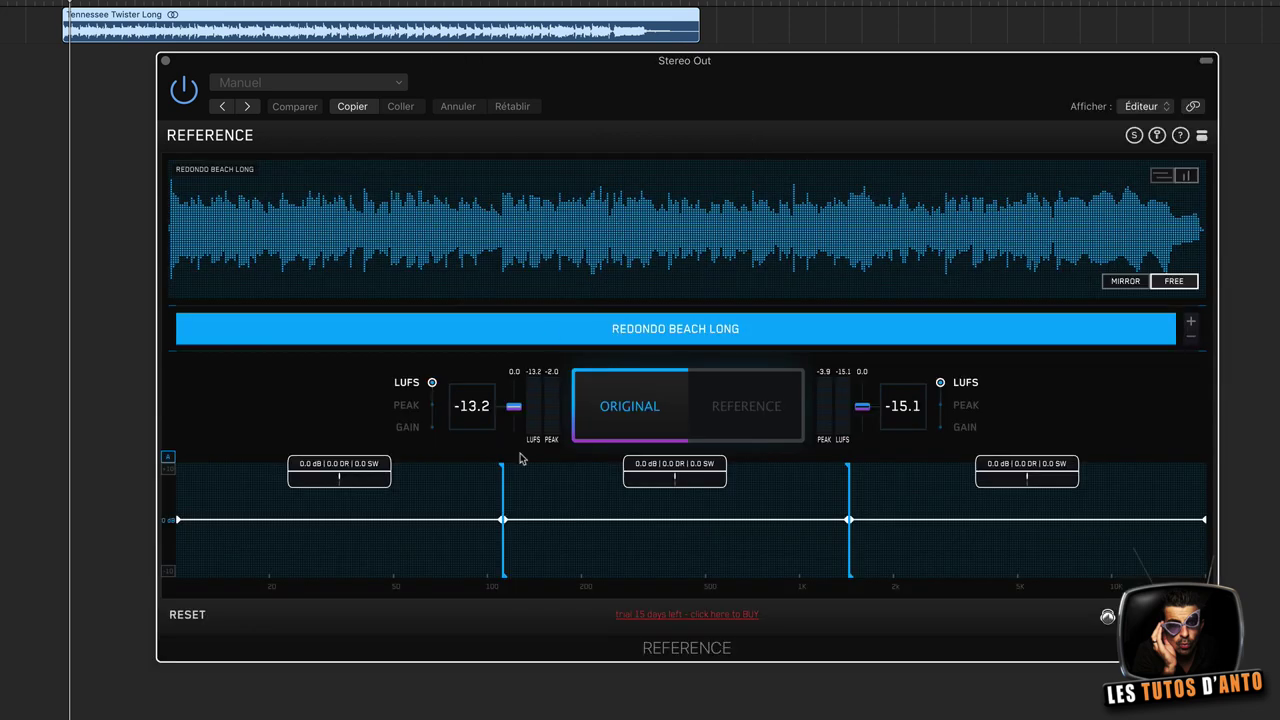
click(1202, 137)
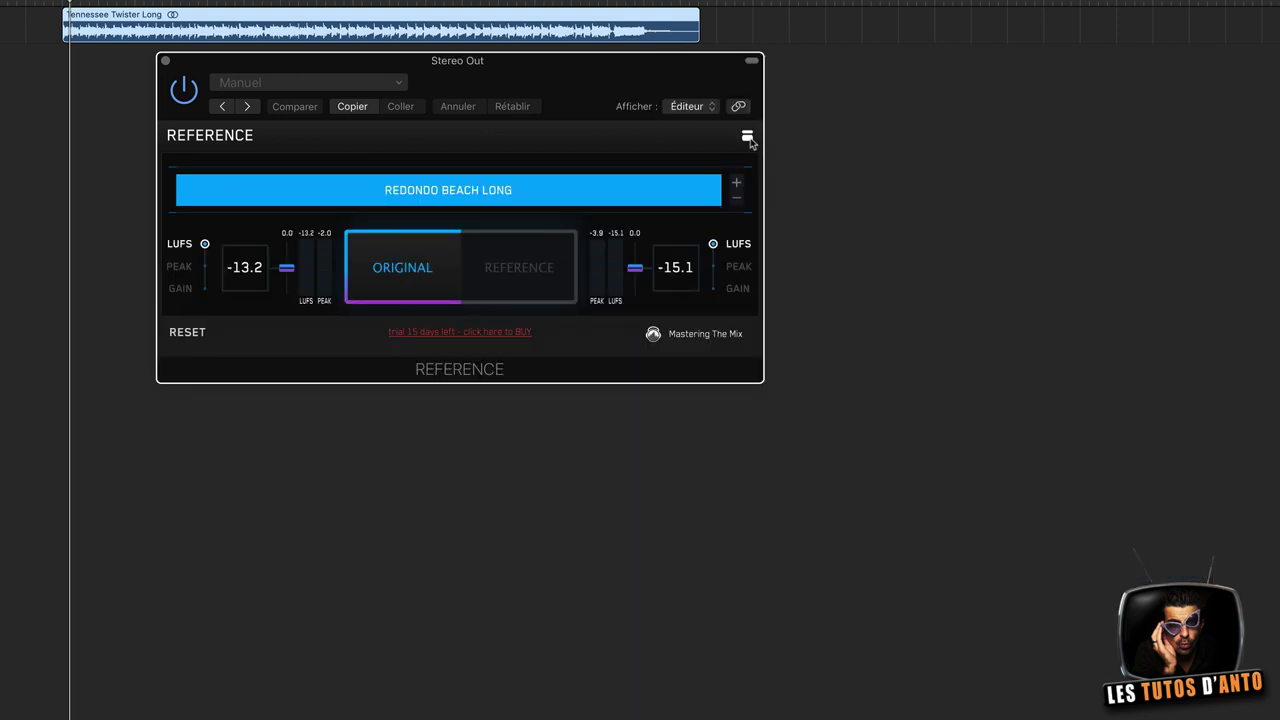